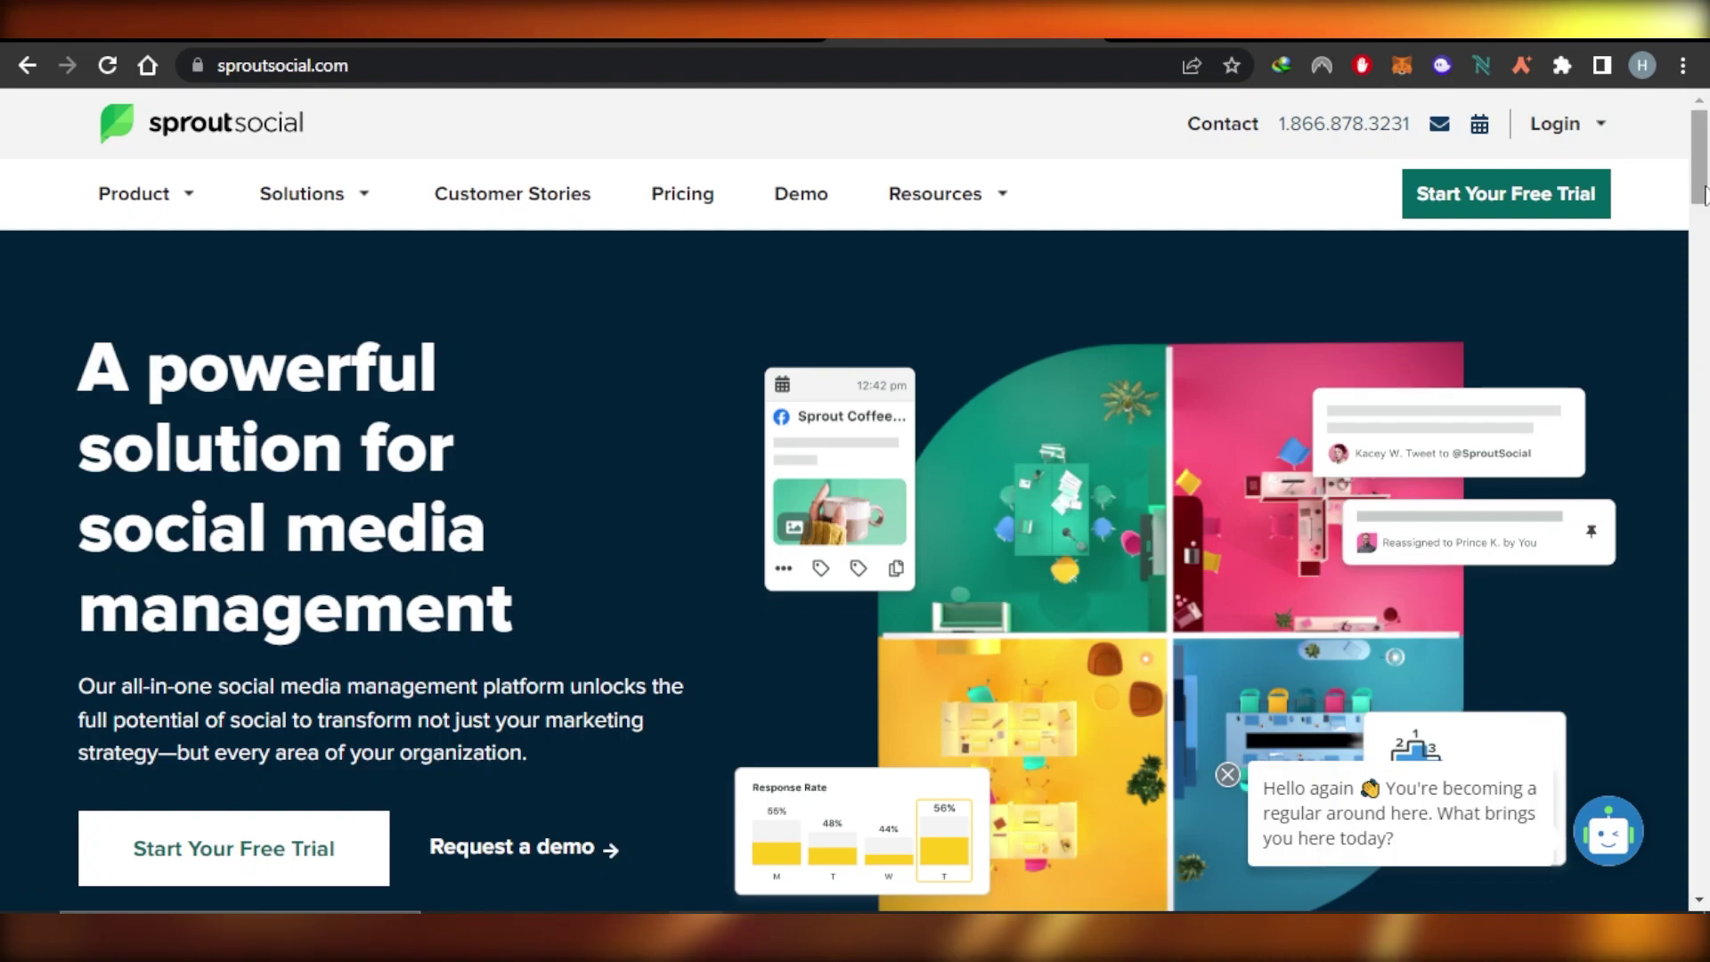
Scroll the homepage feature sections down to the 30-day free trial offer at $399 per month.
scroll(1703, 196, "down", 10)
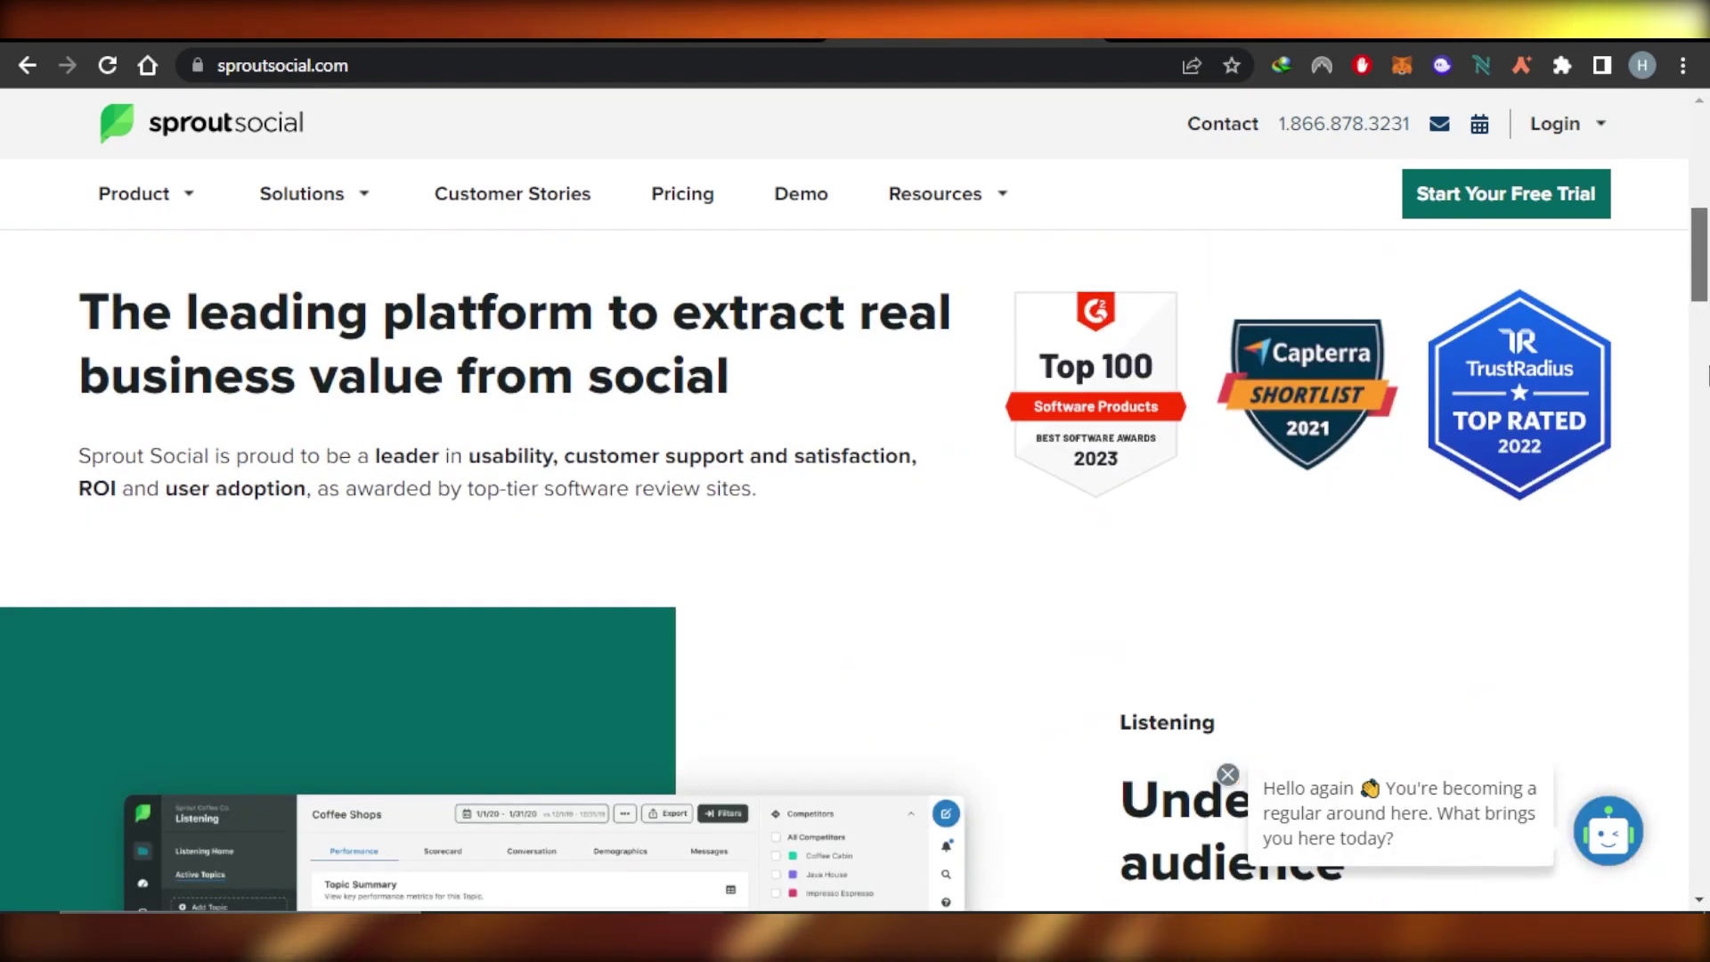
scroll(1706, 374, "down", 9)
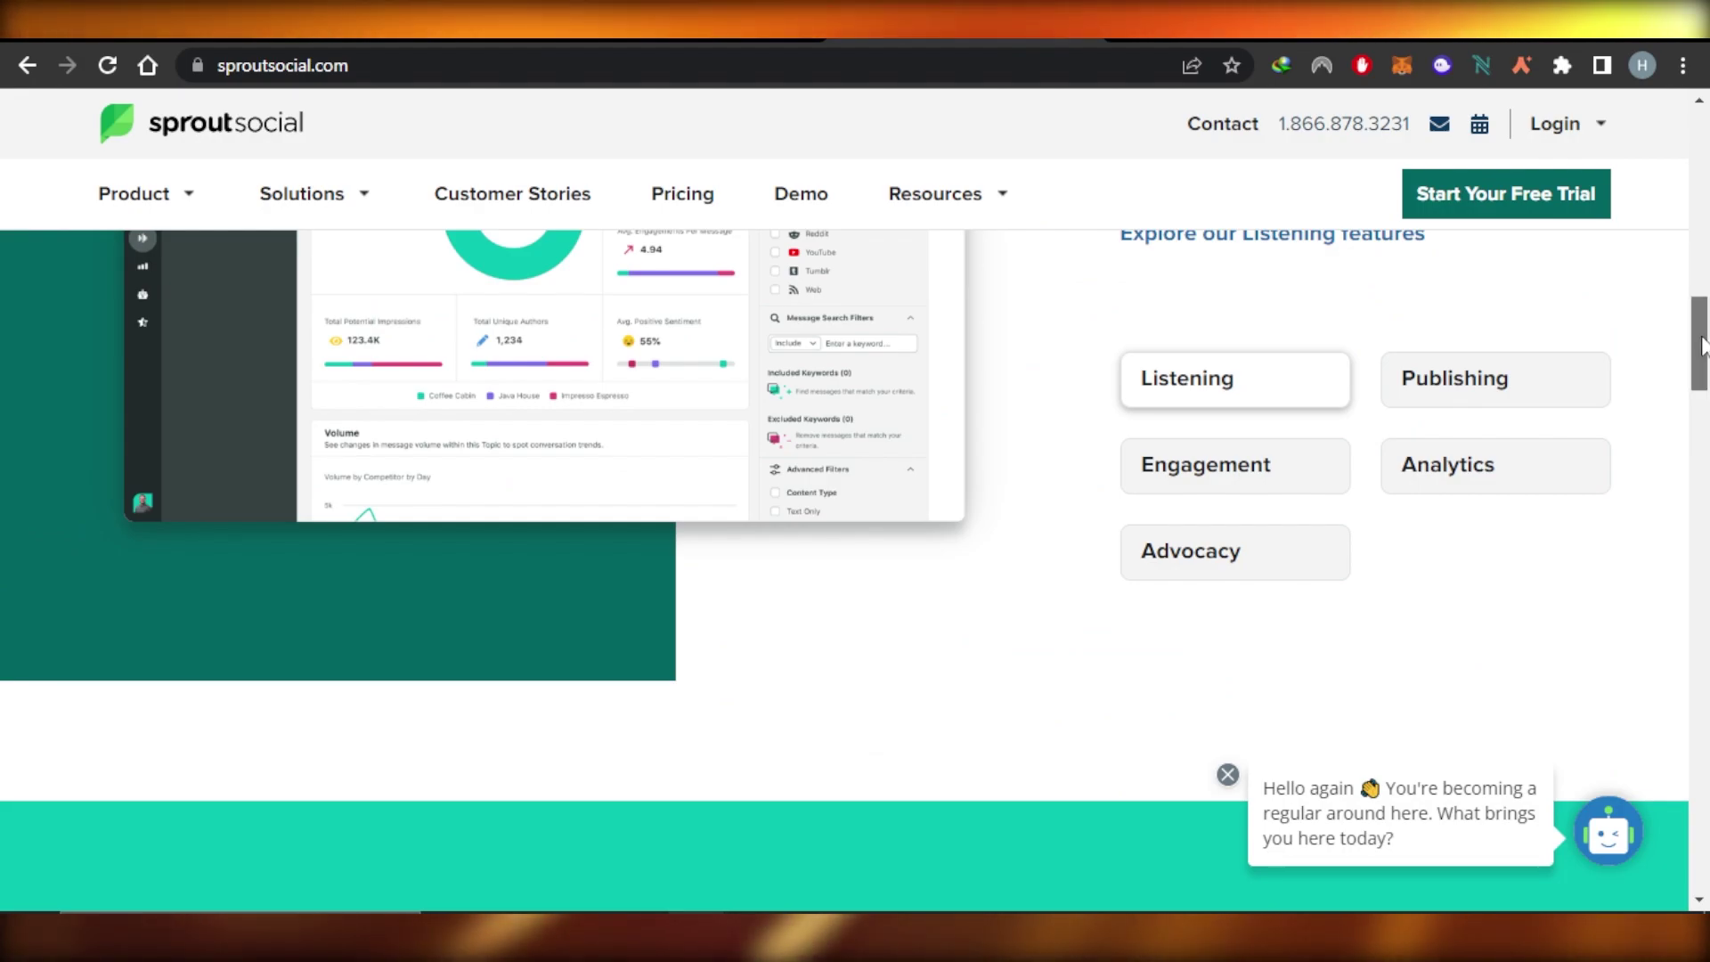
left_click_drag(1703, 346, 1383, 92)
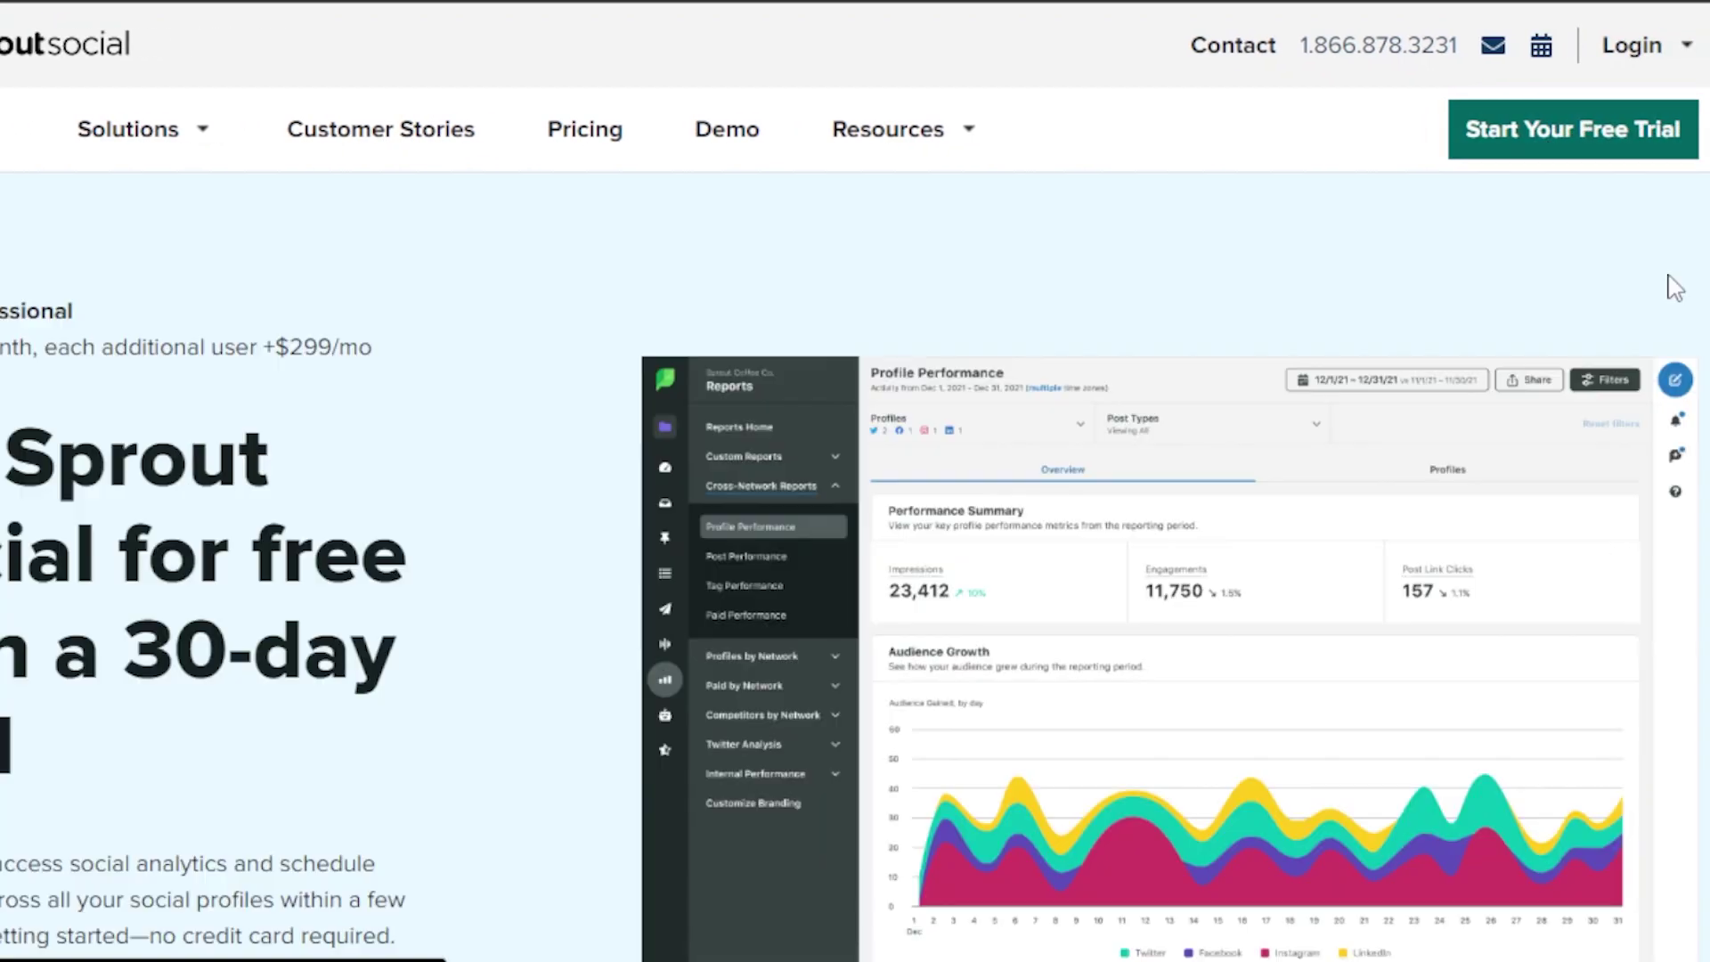
scroll(855, 534, "down", 10)
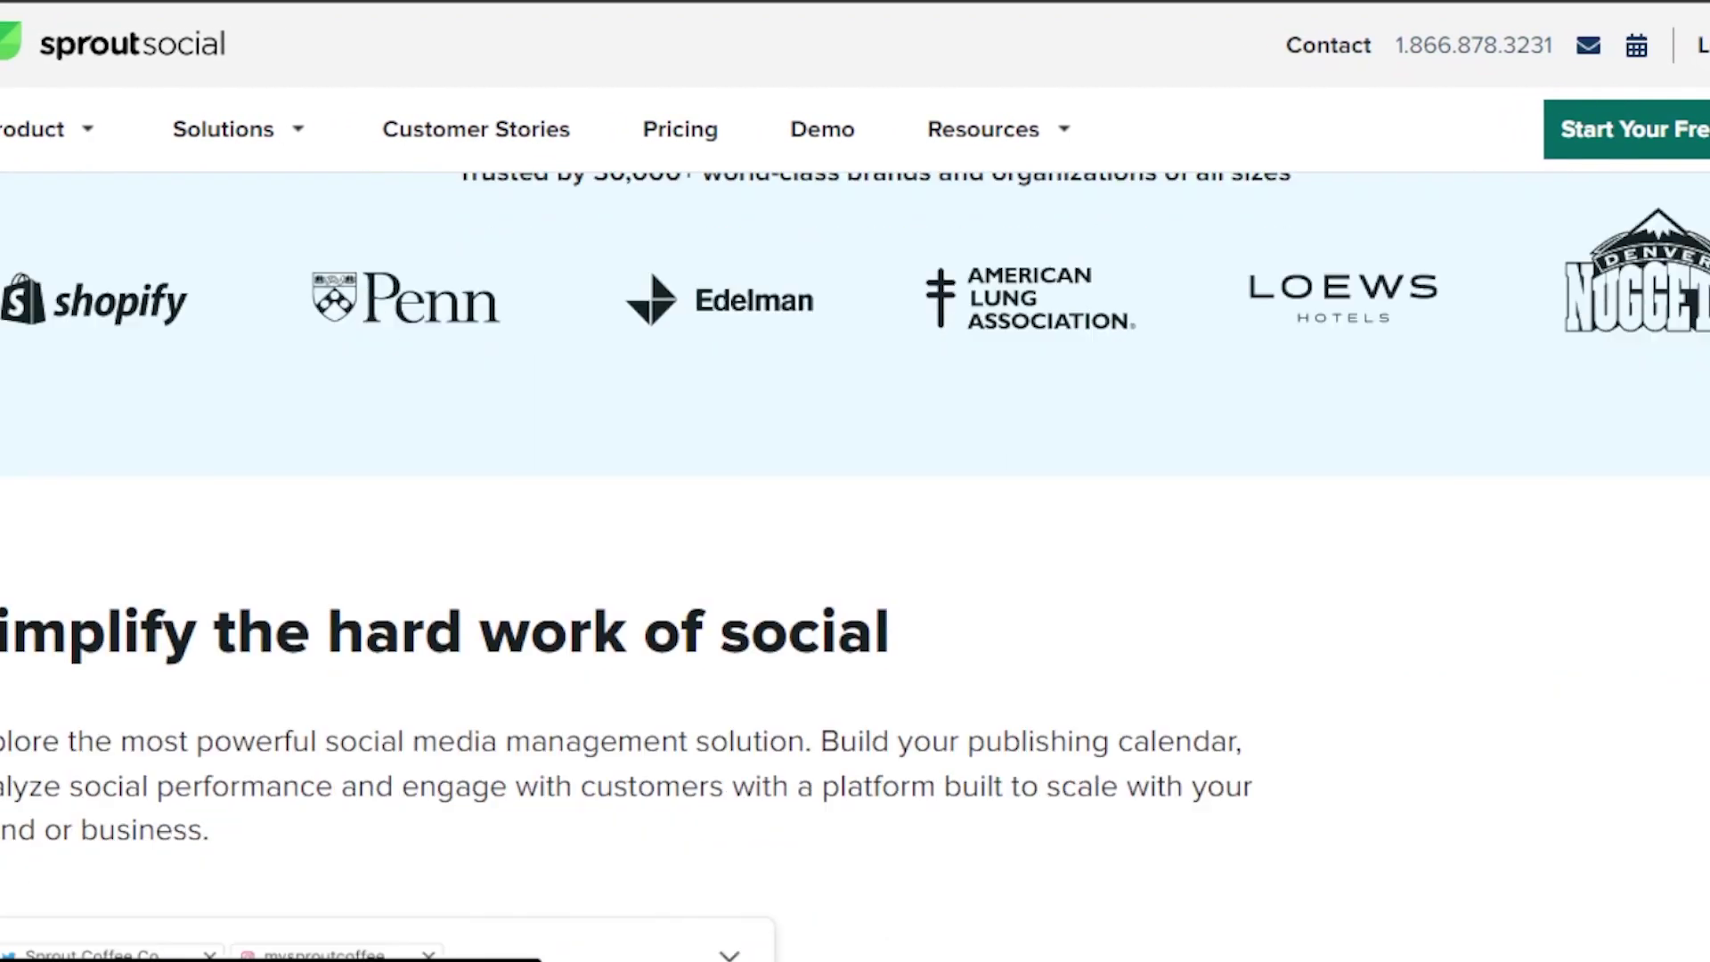
scroll(855, 534, "down", 10)
scroll(855, 534, "up", 15)
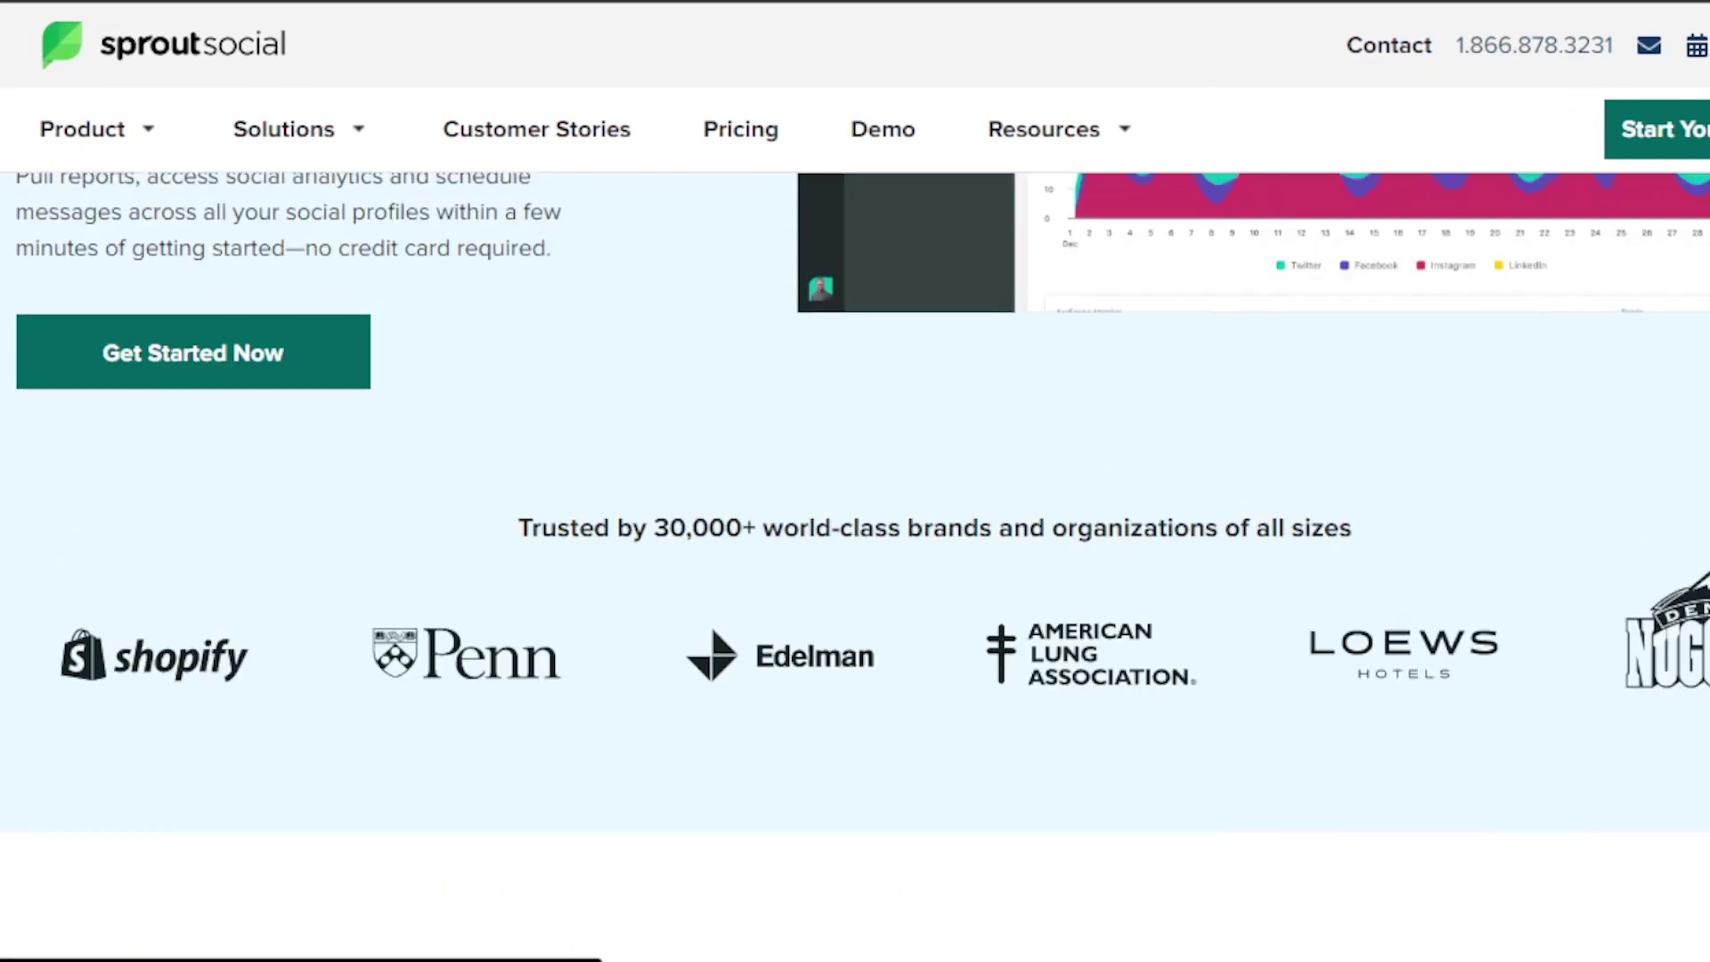
scroll(855, 567, "up", 3)
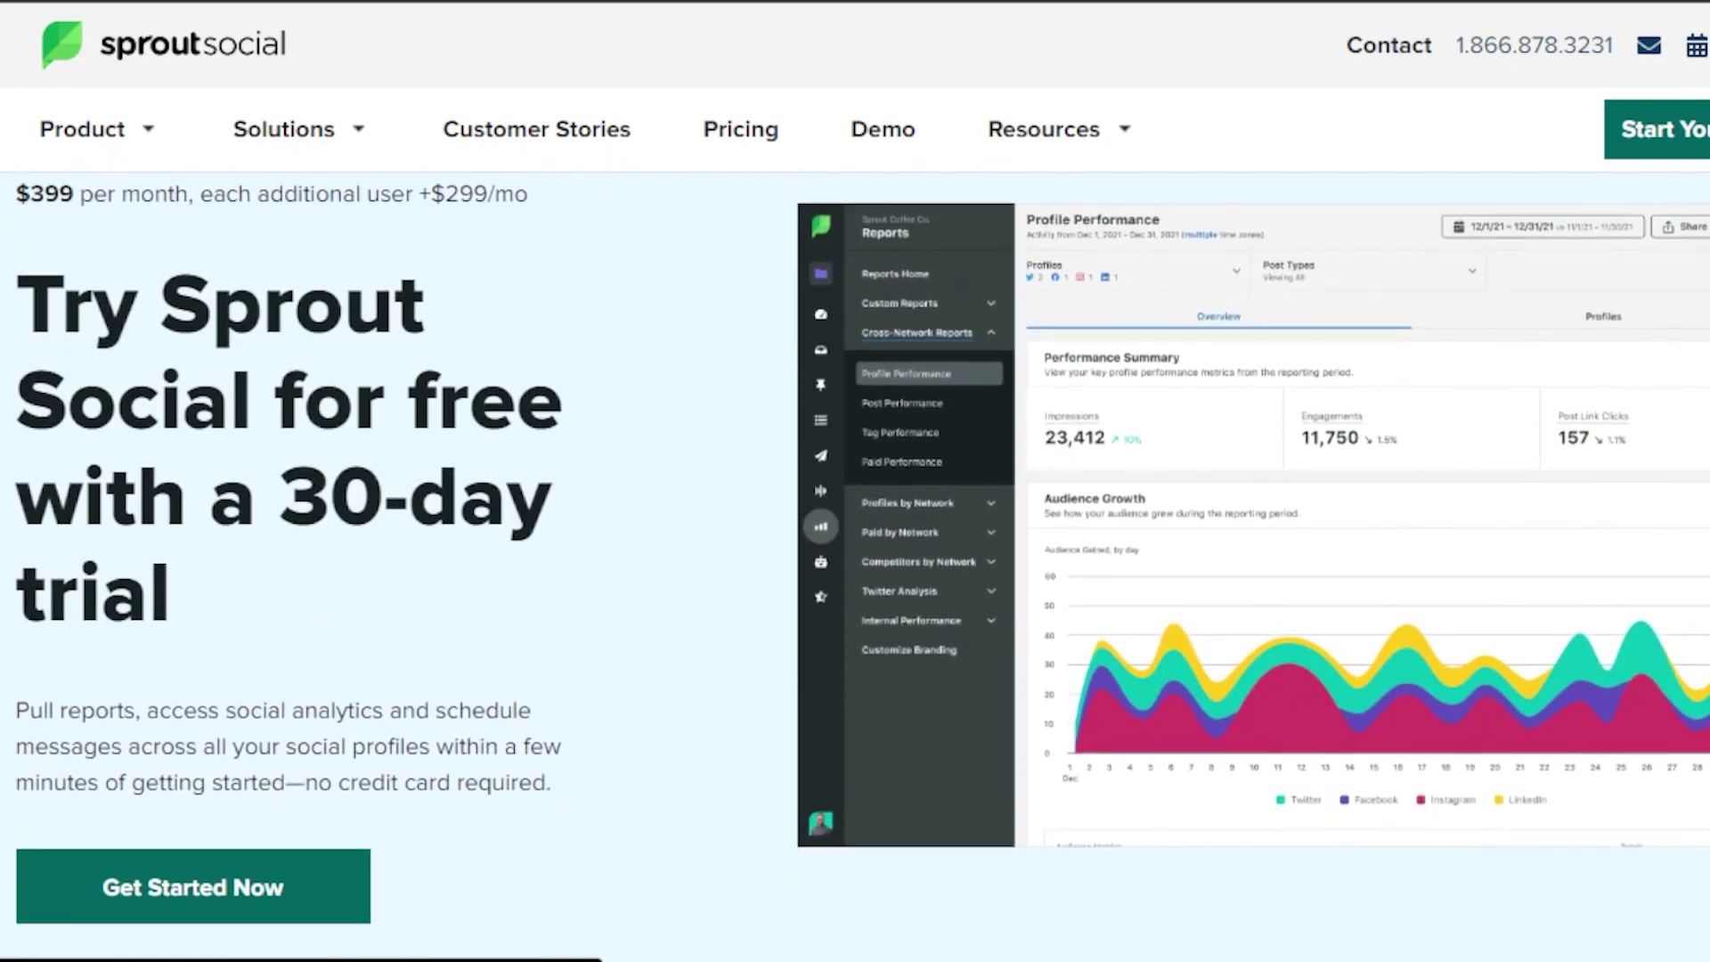
scroll(855, 552, "down", 1)
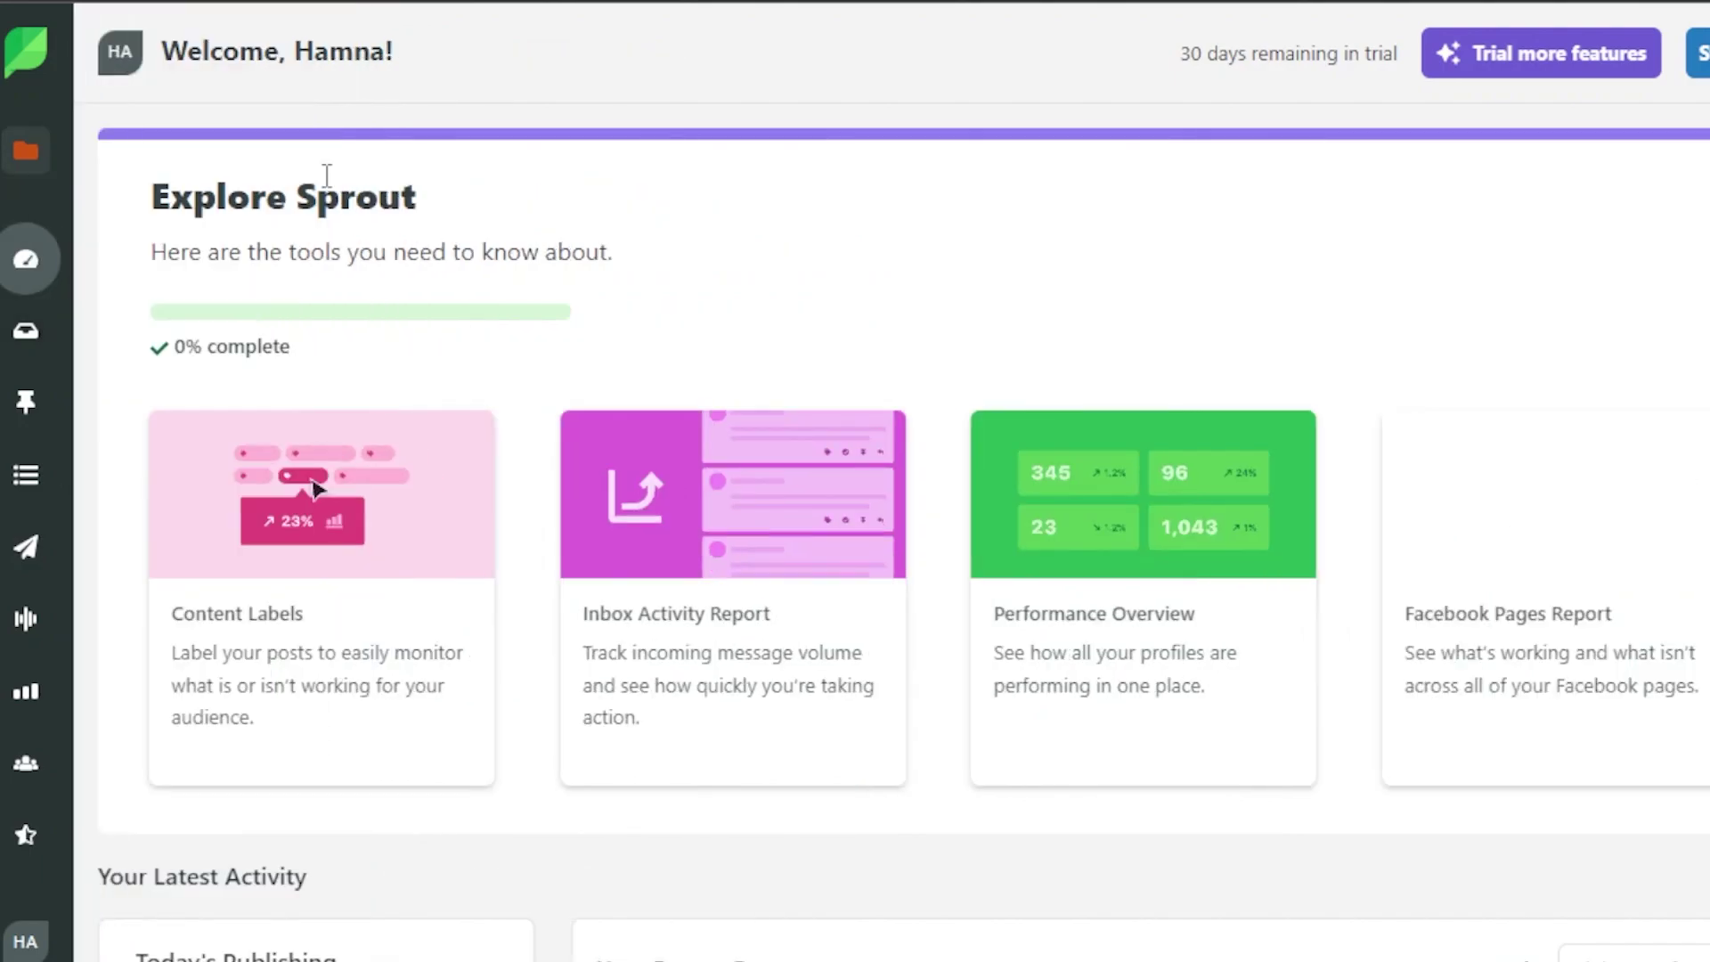
Pick the BM group from the group list and close the Select Group panel.
left_click(27, 156)
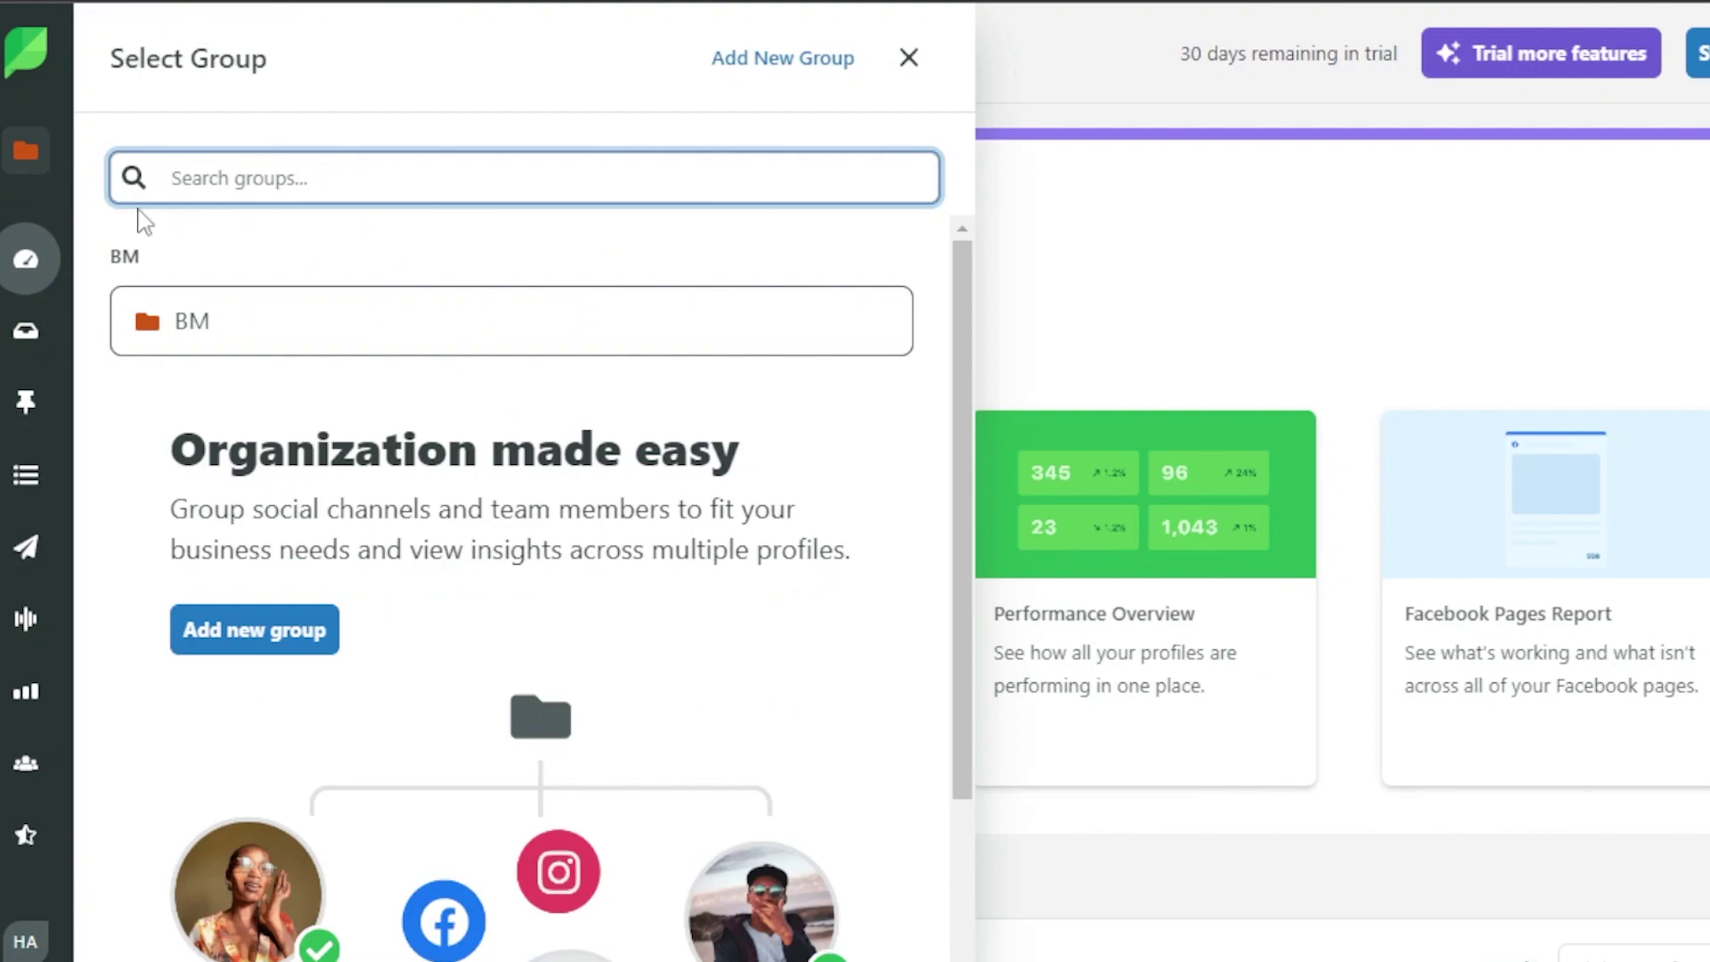
left_click(267, 331)
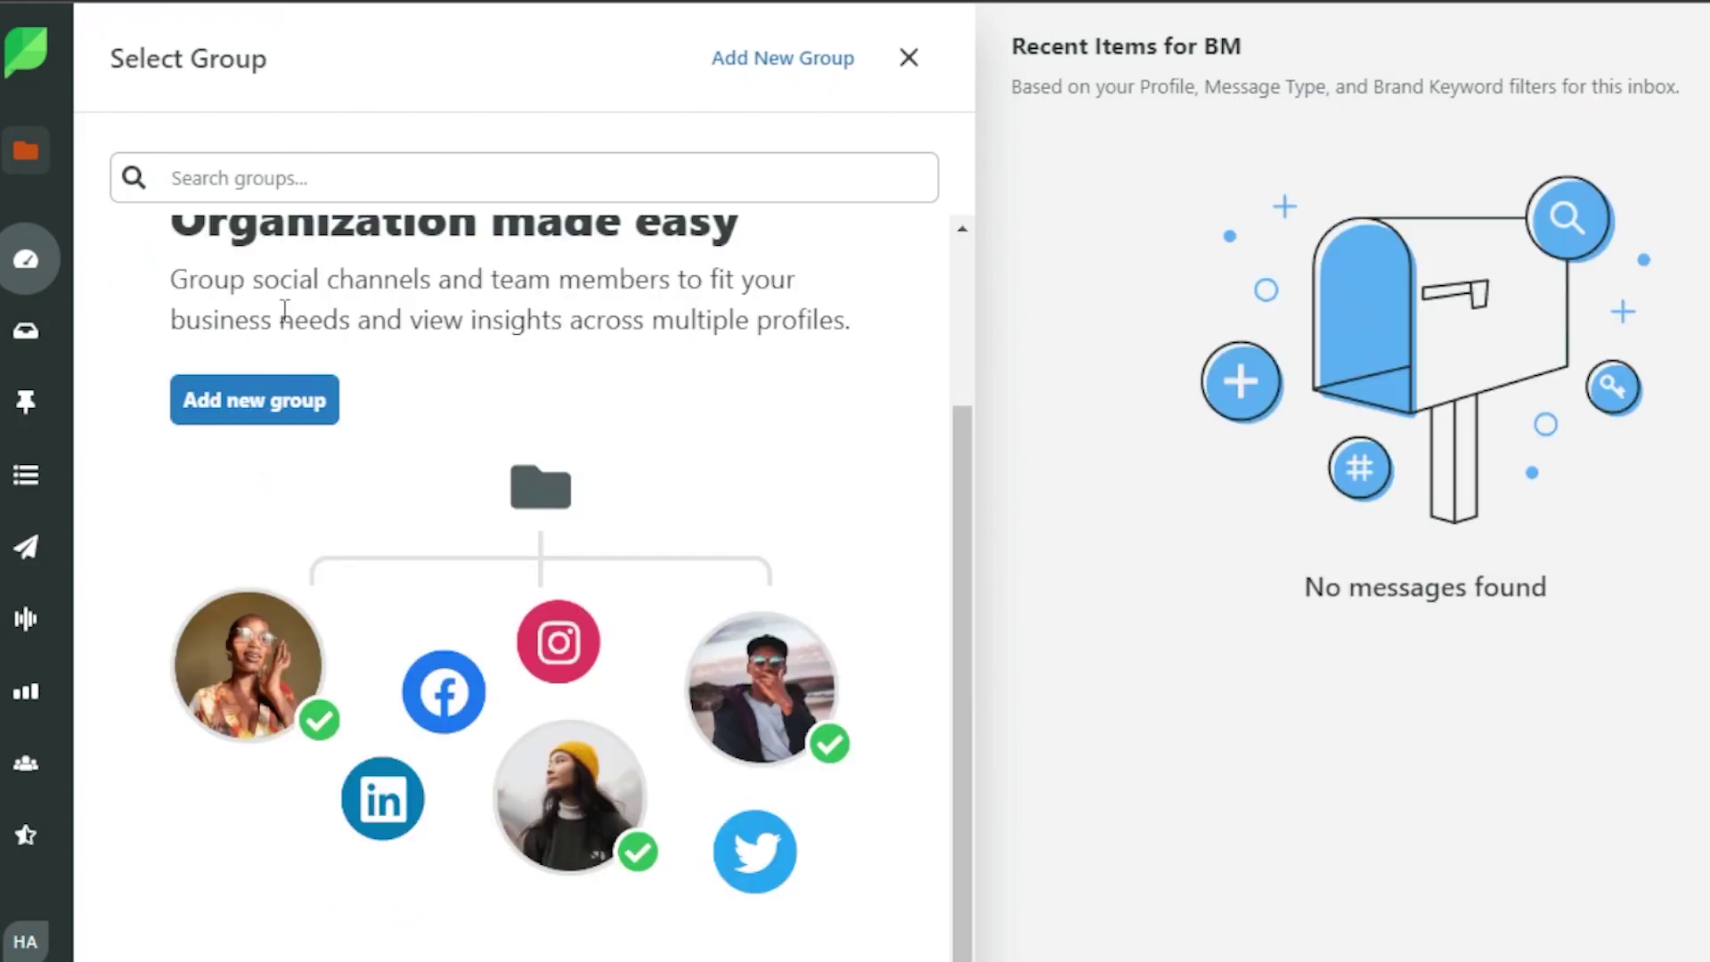
left_click_drag(965, 439, 954, 179)
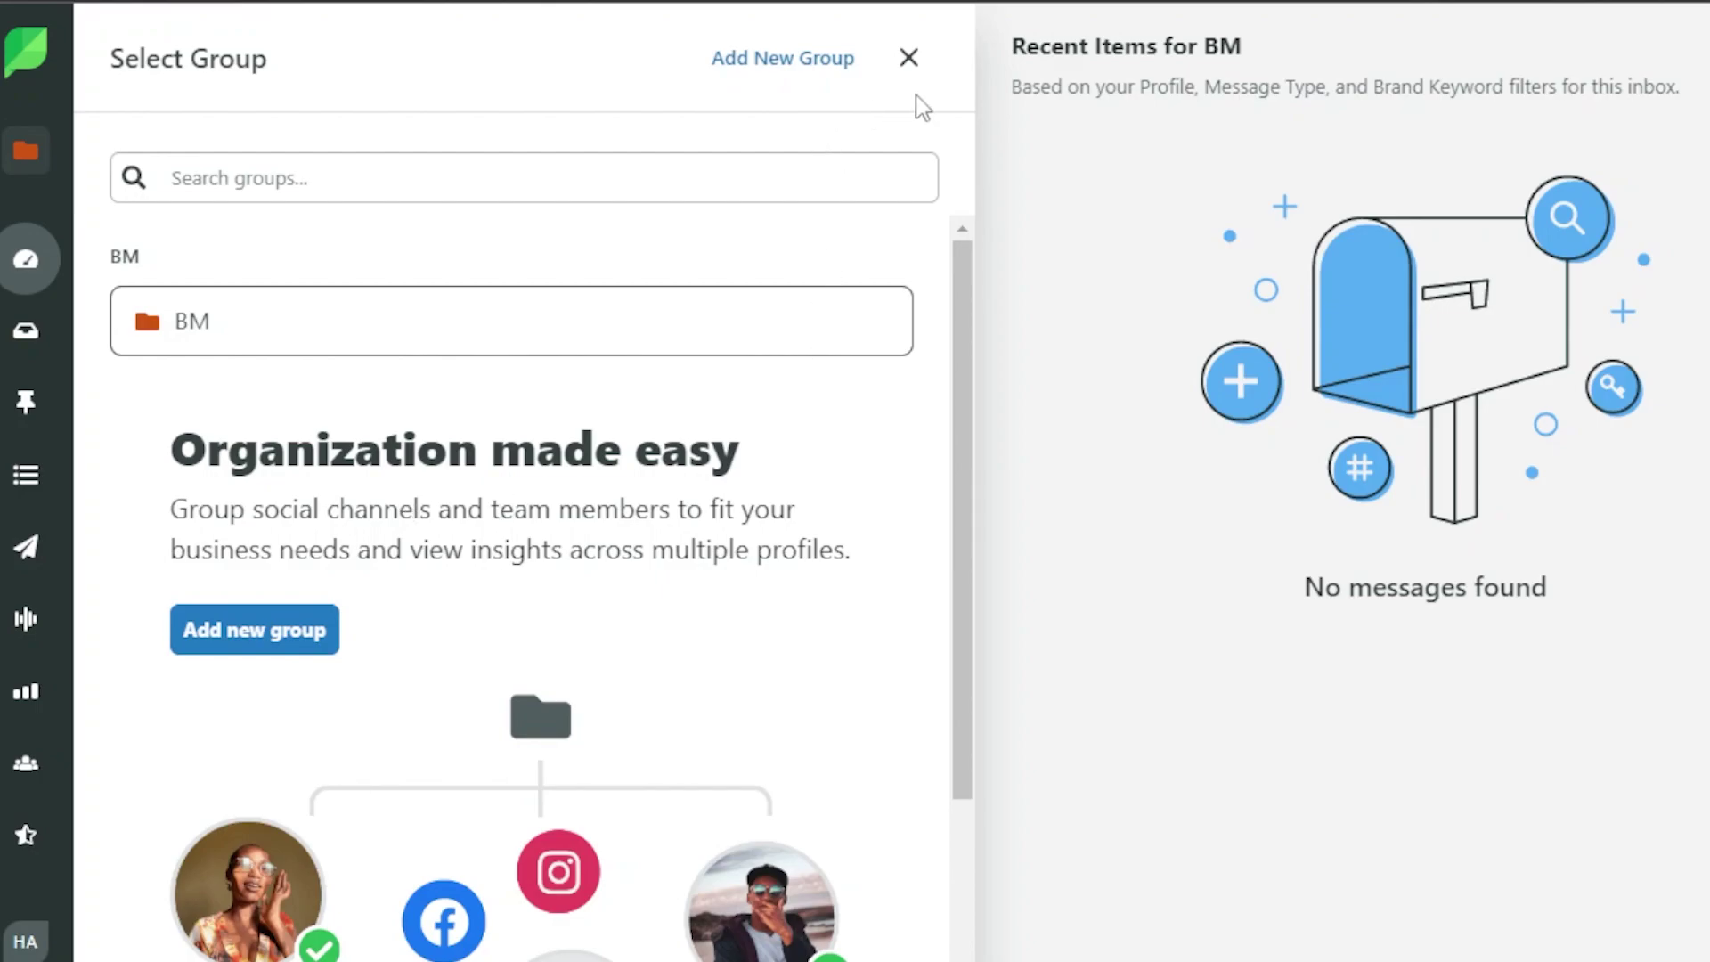
left_click(911, 61)
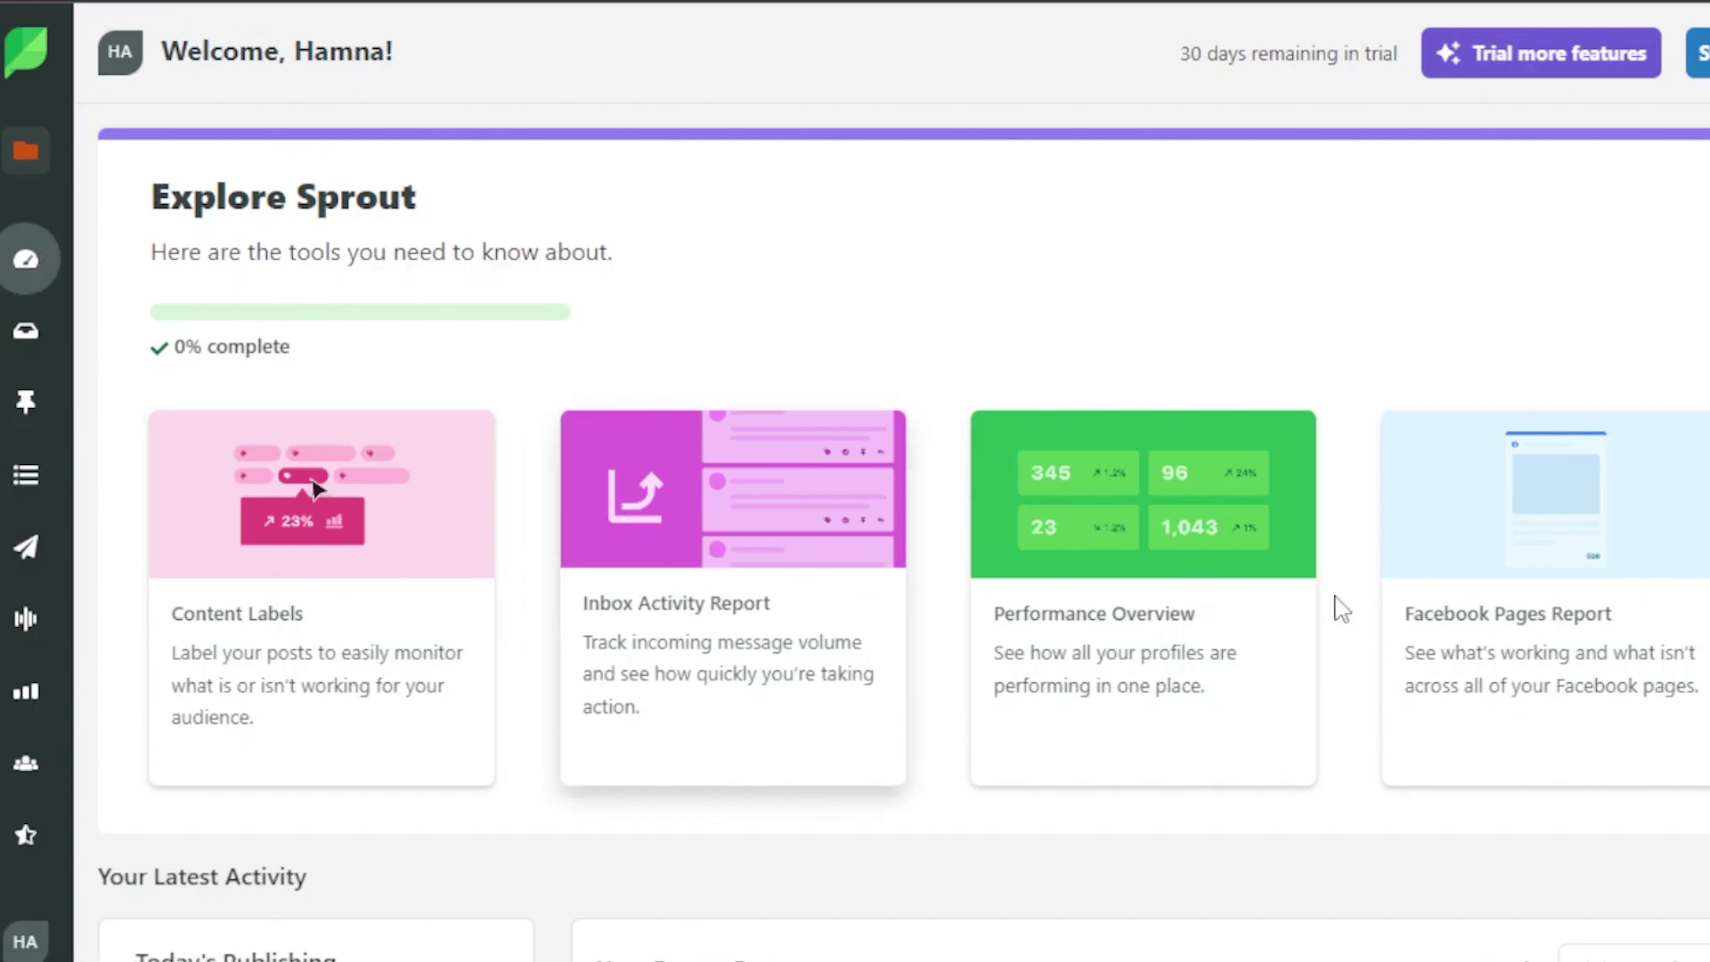
scroll(314, 488, "down", 10)
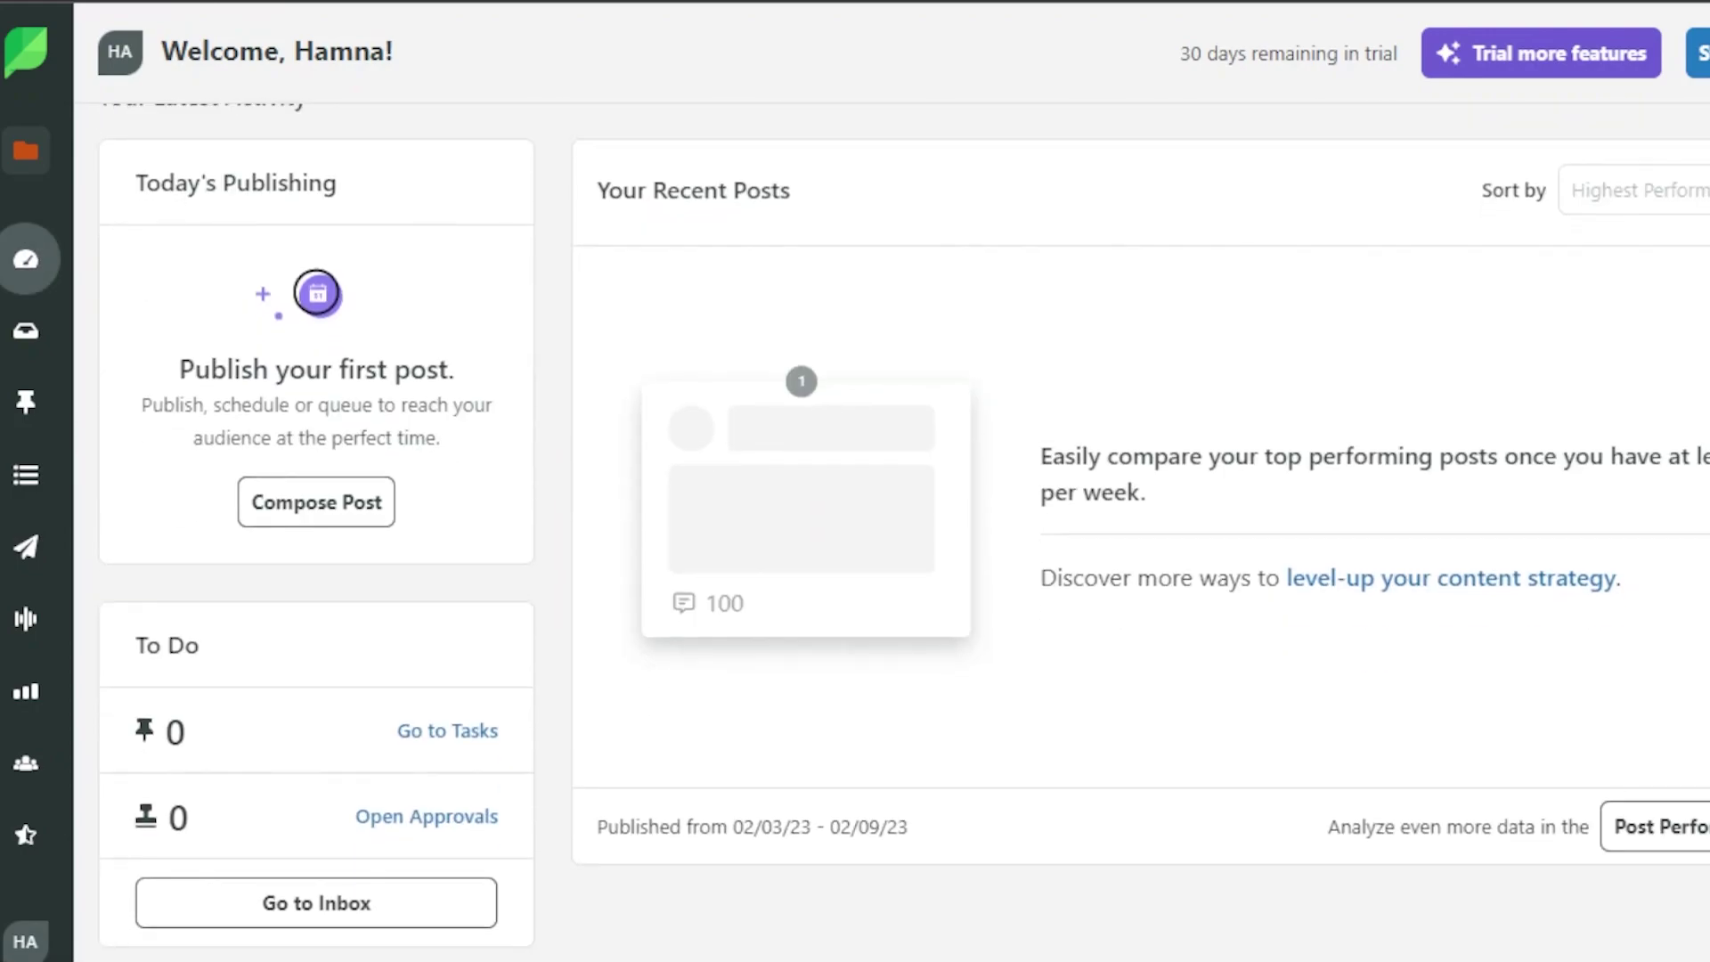
scroll(313, 488, "up", 3)
scroll(313, 488, "down", 3)
scroll(313, 488, "down", 1)
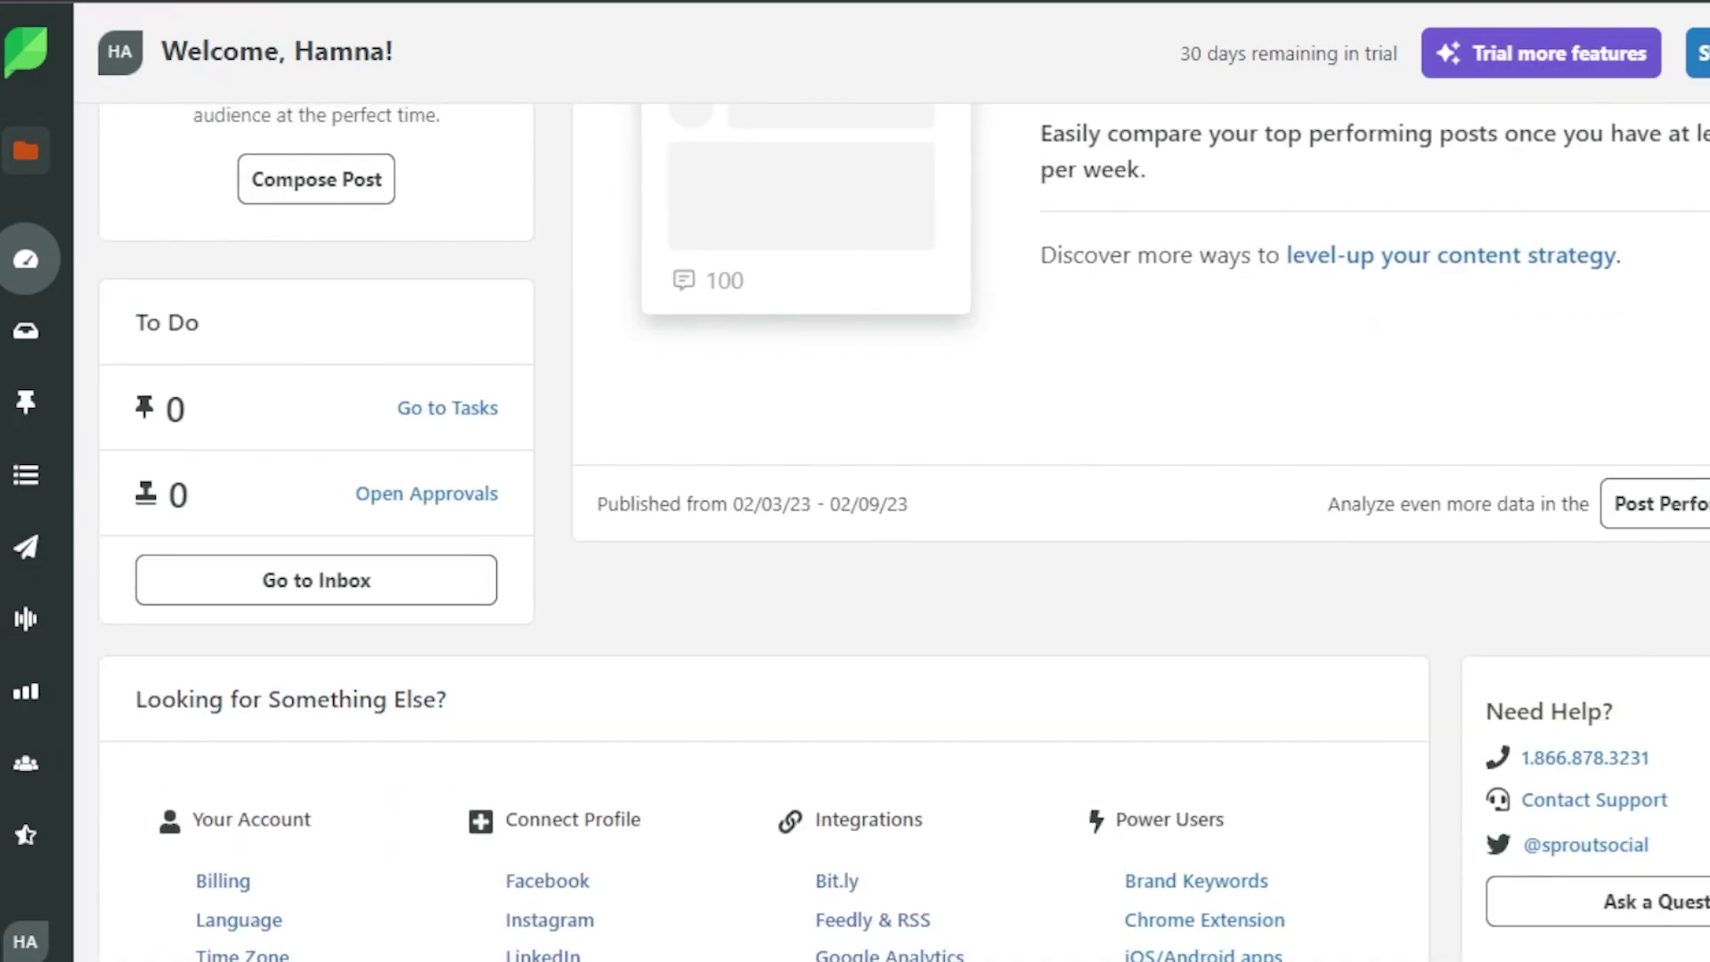
scroll(314, 488, "up", 12)
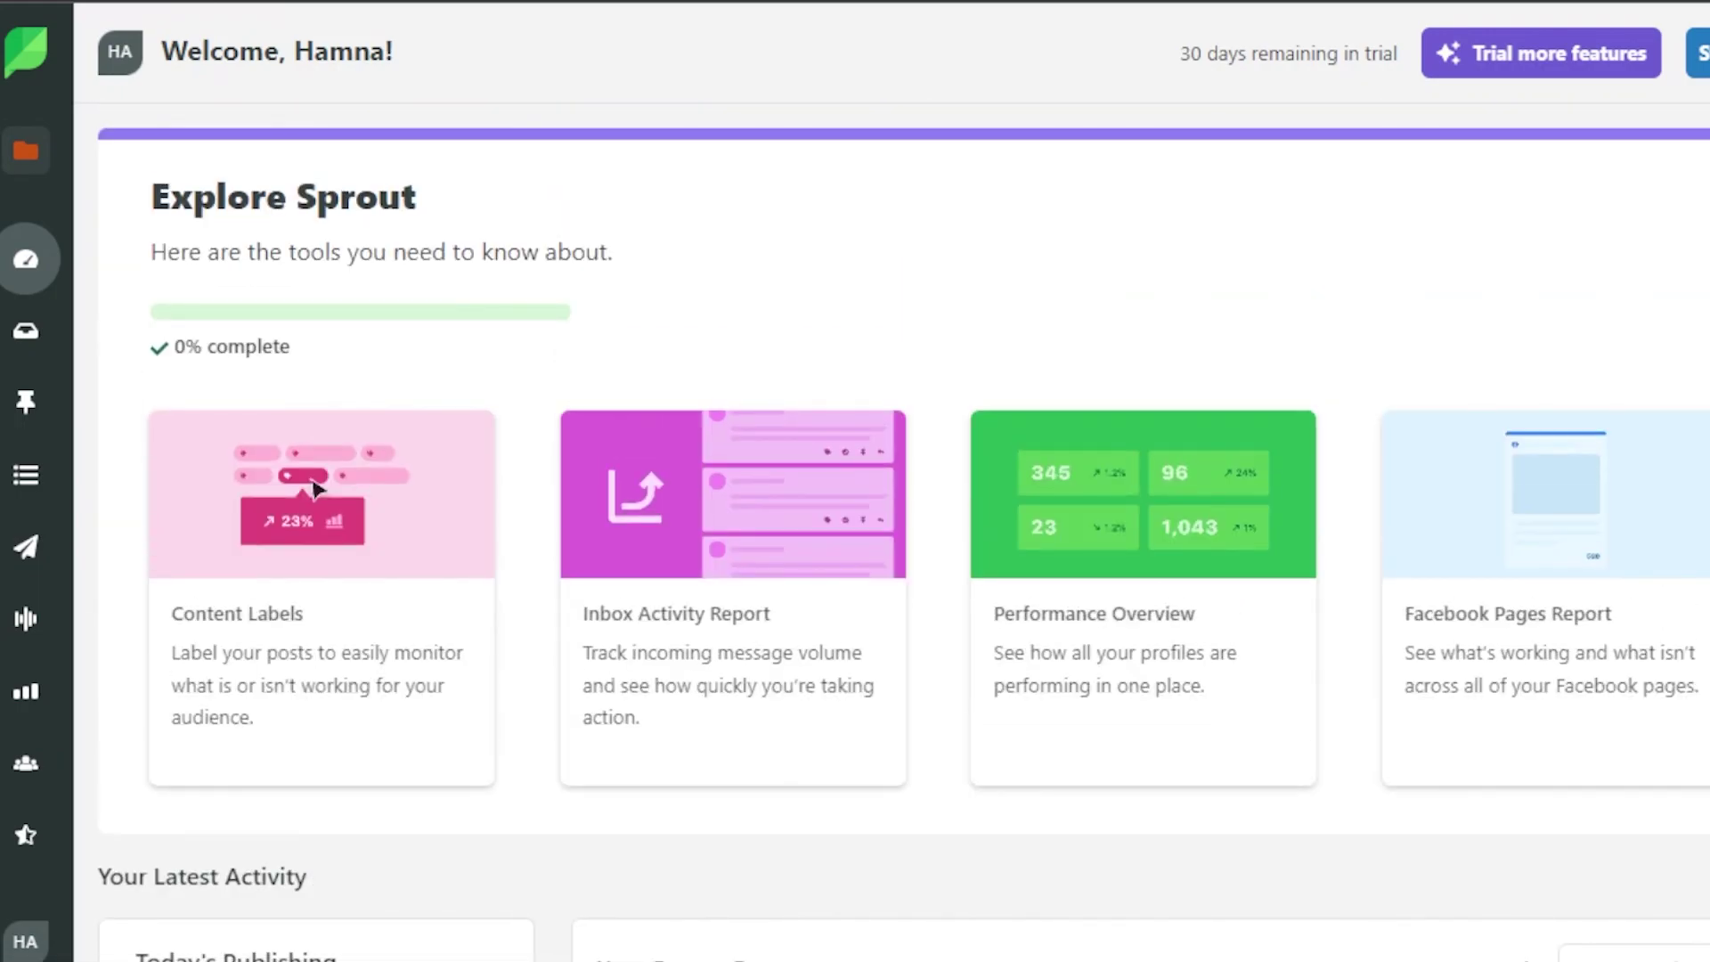
mouse_move(169, 343)
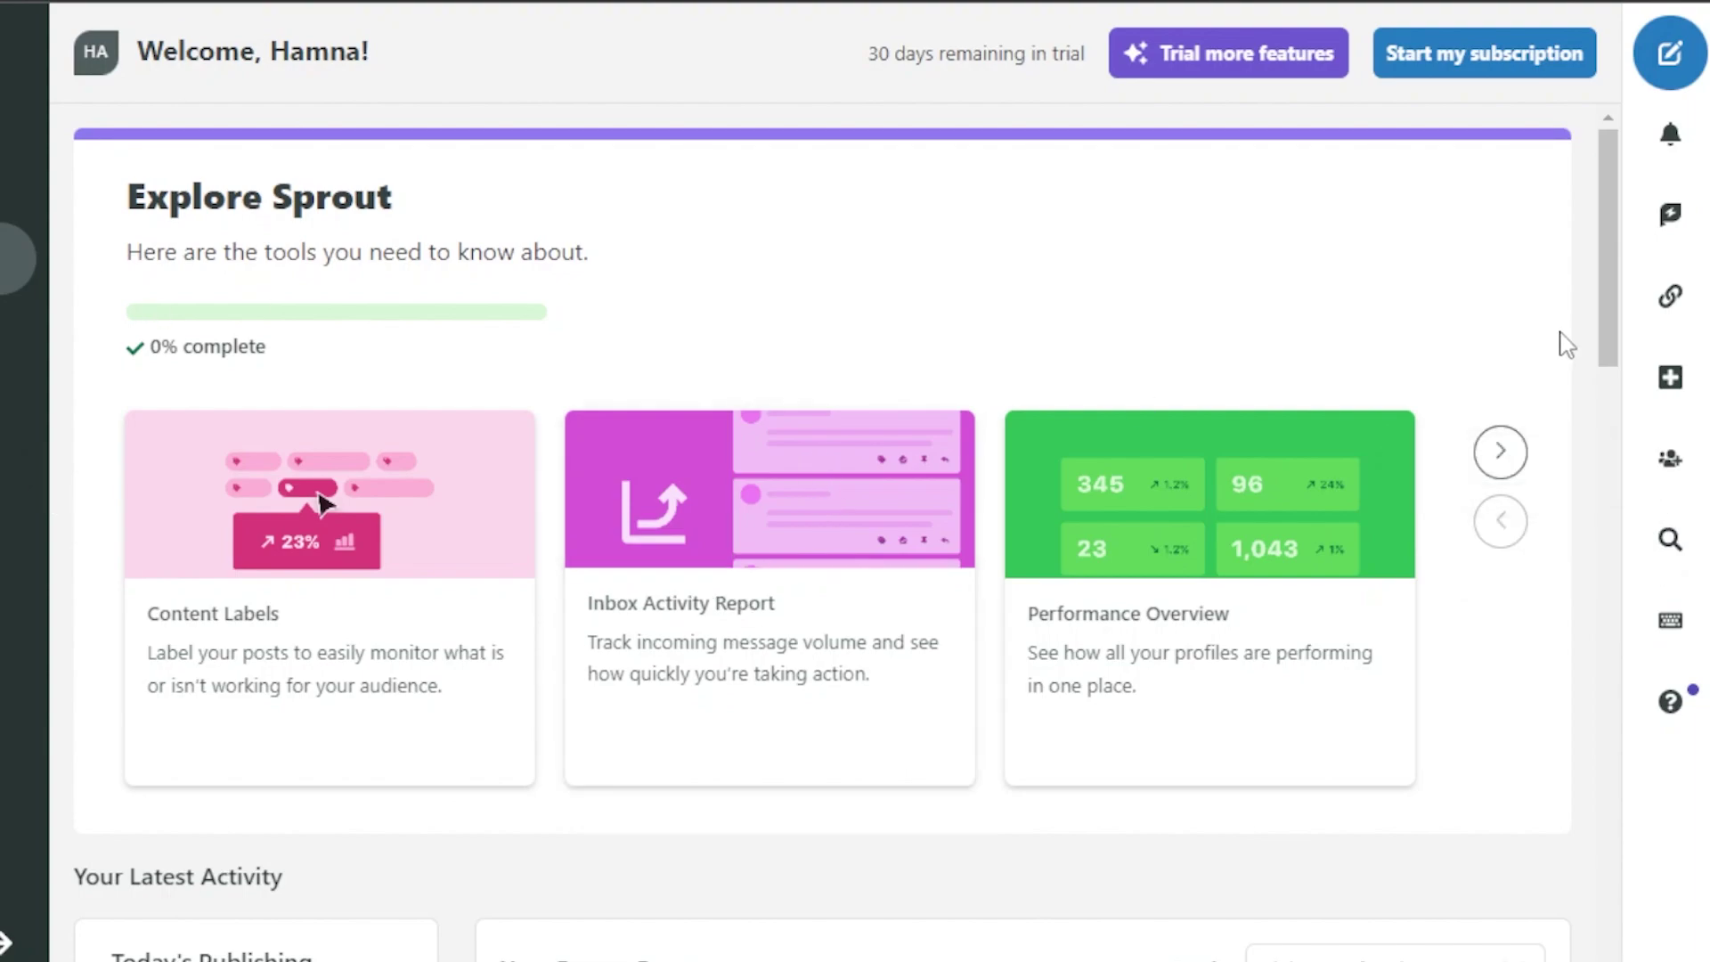
Choose Facebook > Connect Page under Connect a Profile and go to Facebook to authorize.
left_click(1671, 378)
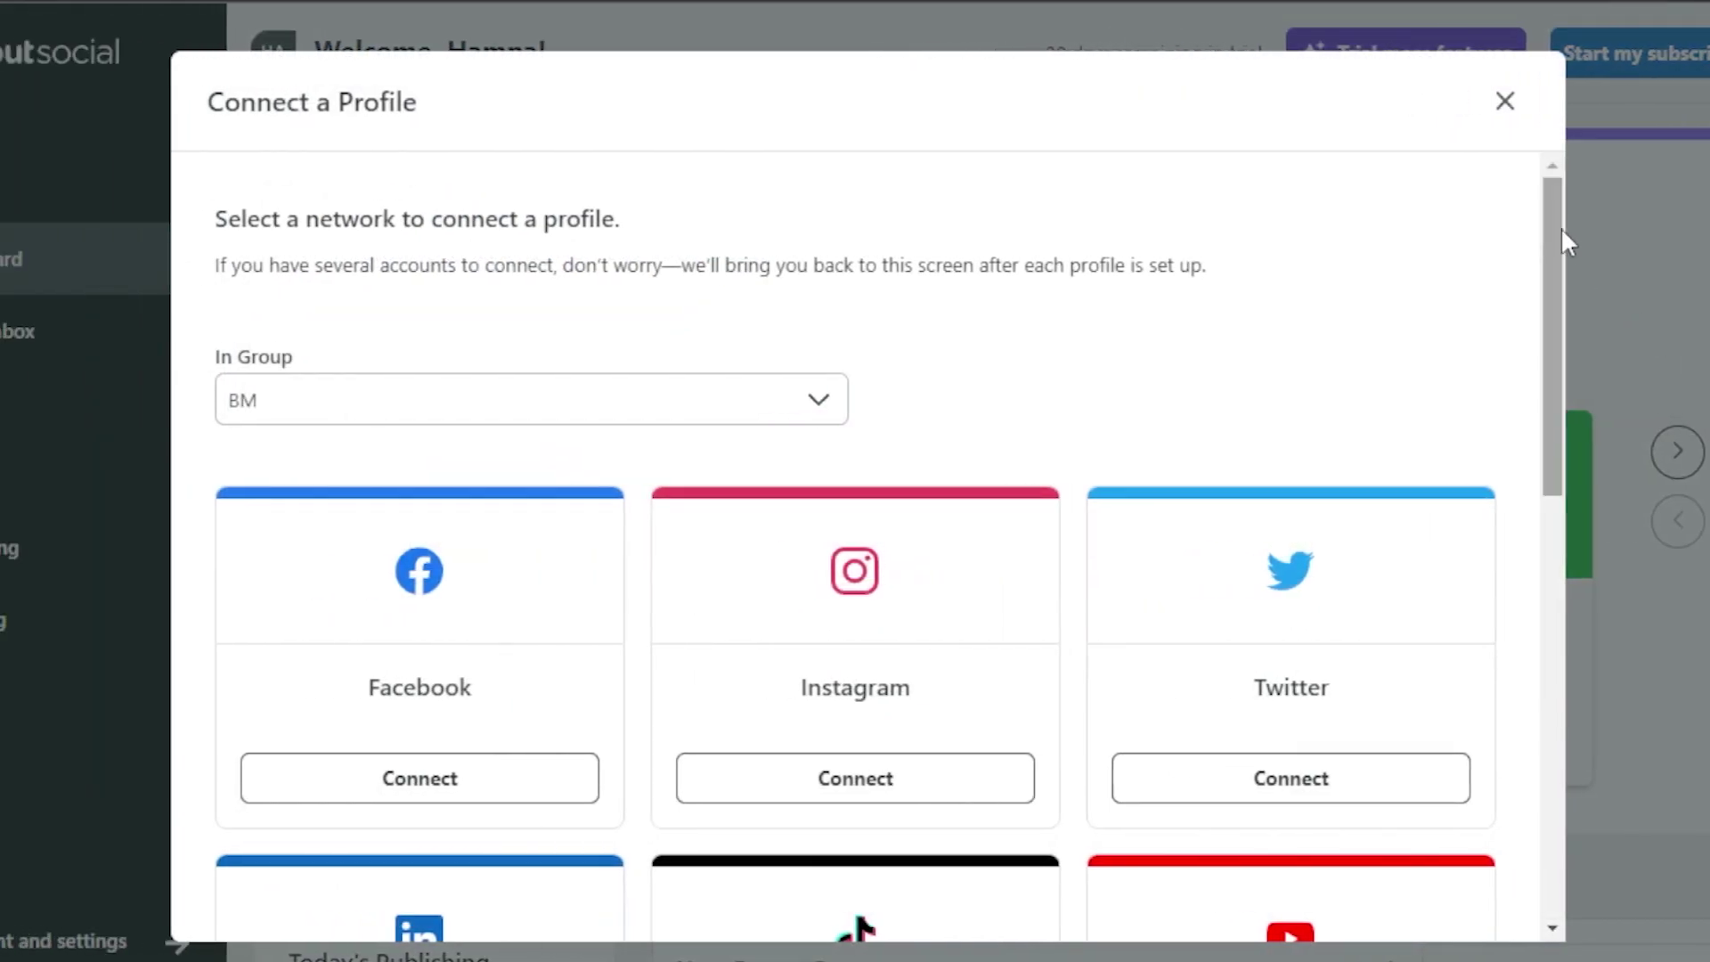
left_click_drag(1560, 226, 1555, 677)
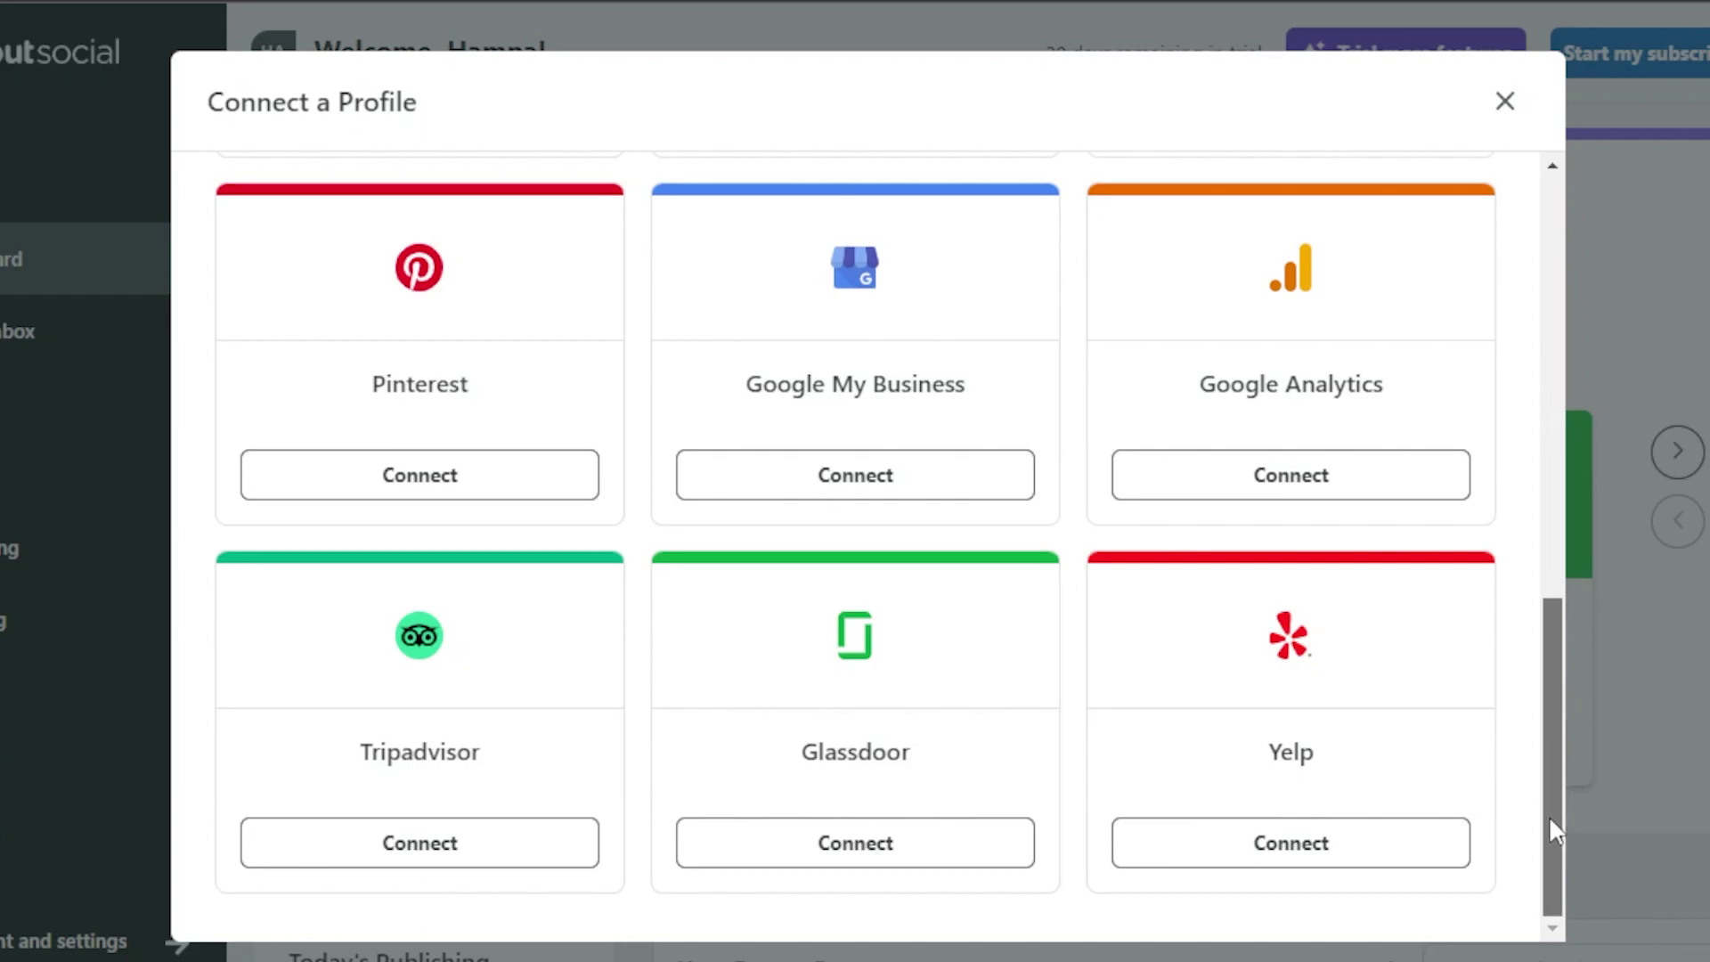
left_click_drag(1548, 816, 1542, 367)
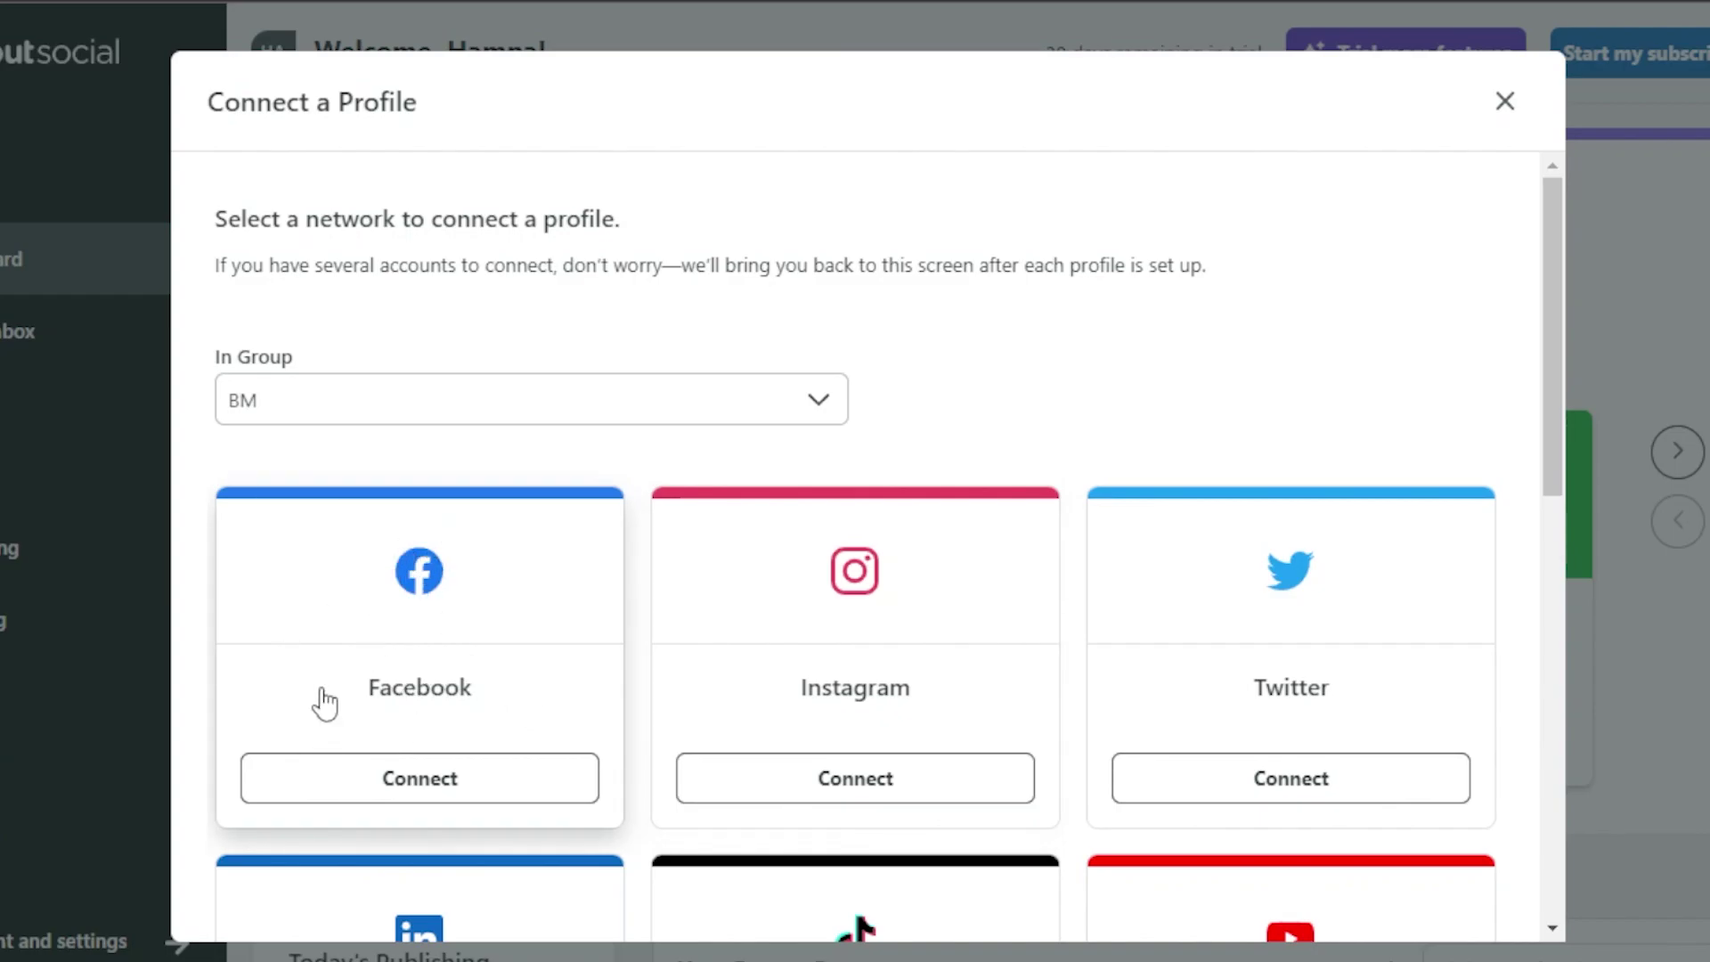
left_click(386, 776)
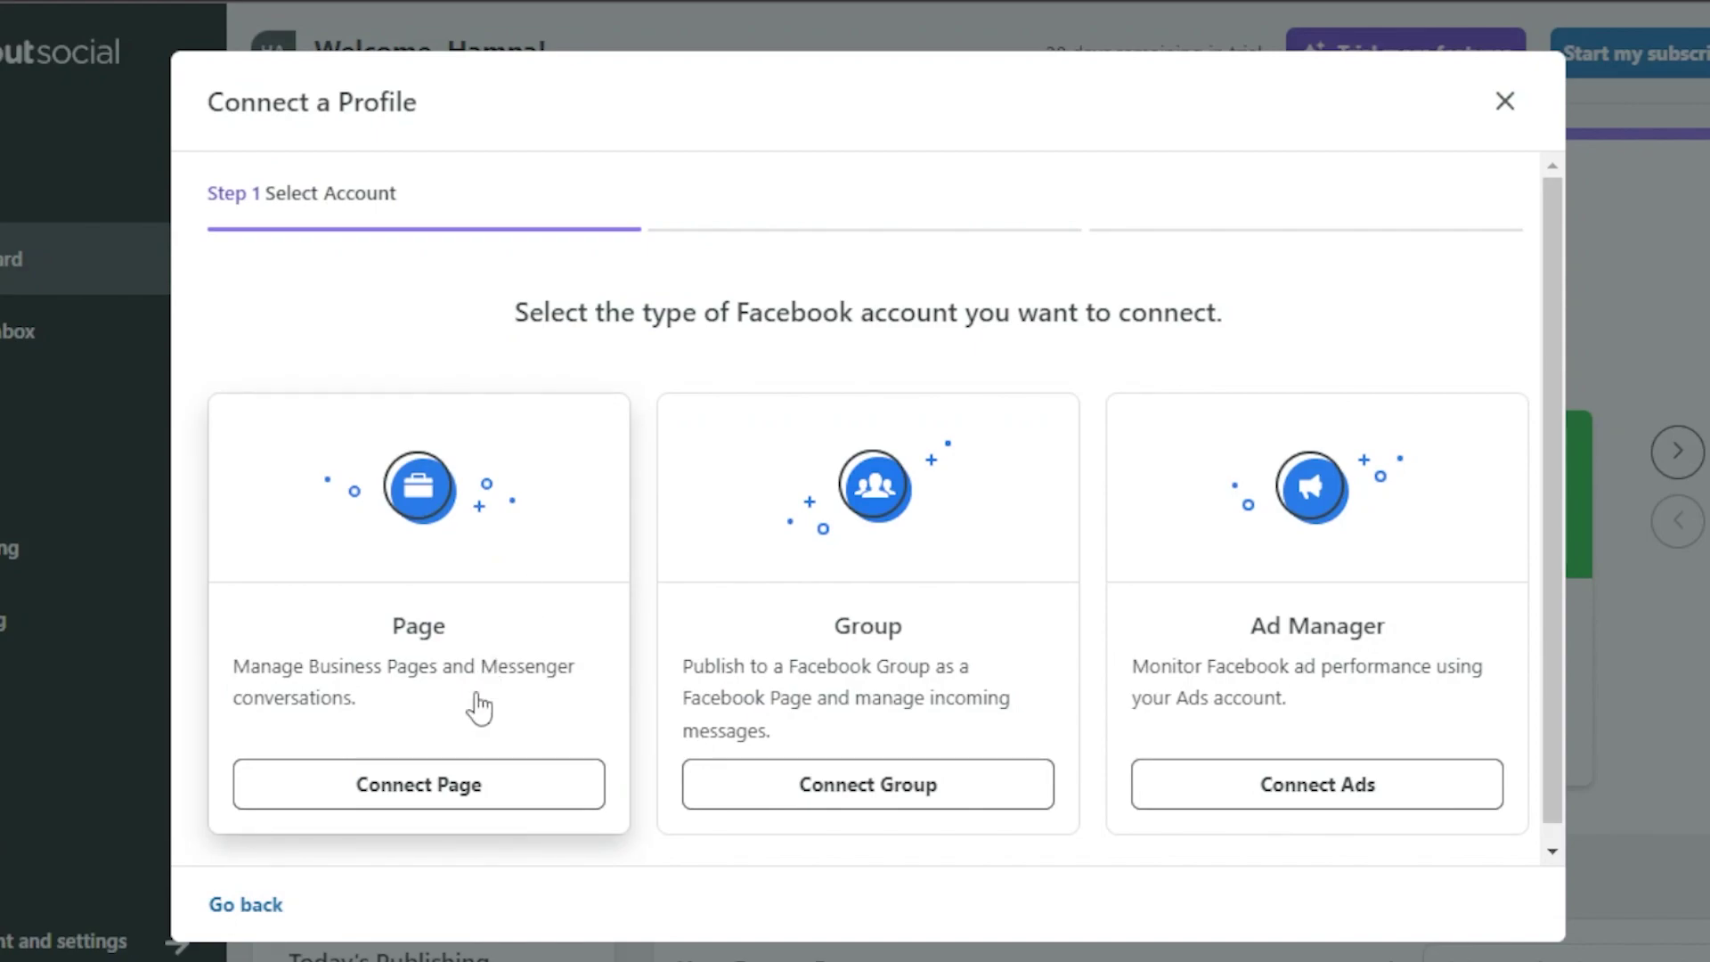
left_click(439, 799)
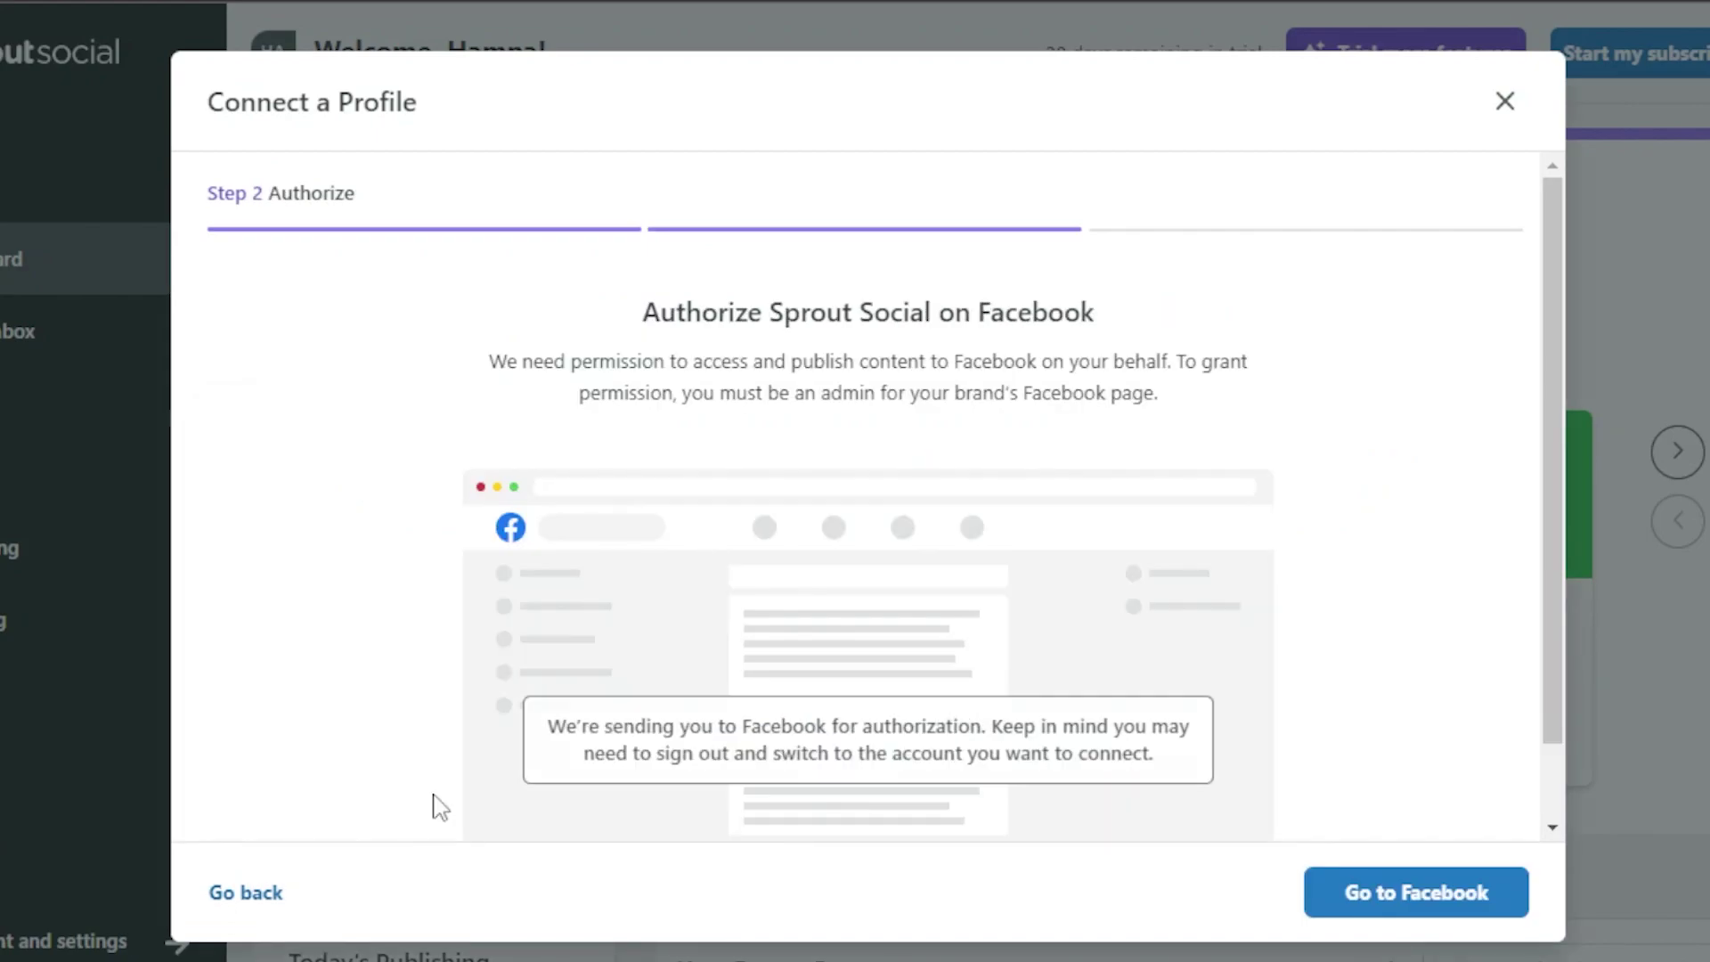
left_click(1413, 891)
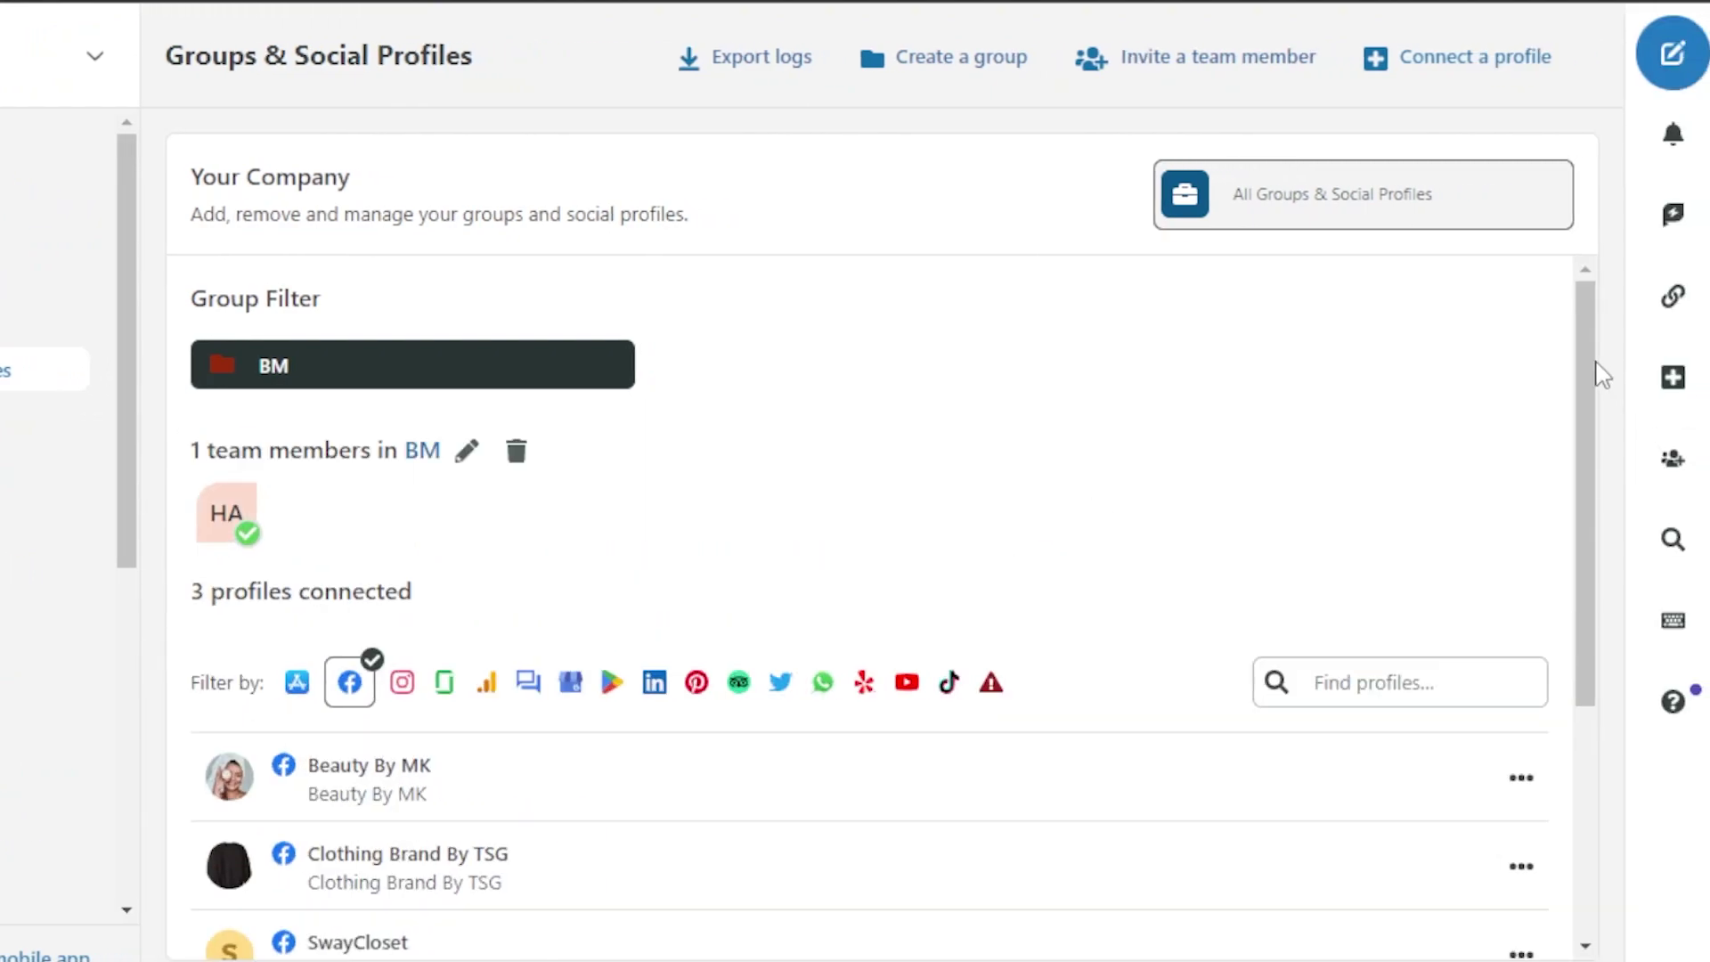
Review Beauty By MK, Clothing Brand By TSG and SwayCloset as the 3 connected profiles.
scroll(1600, 432, "down", 3)
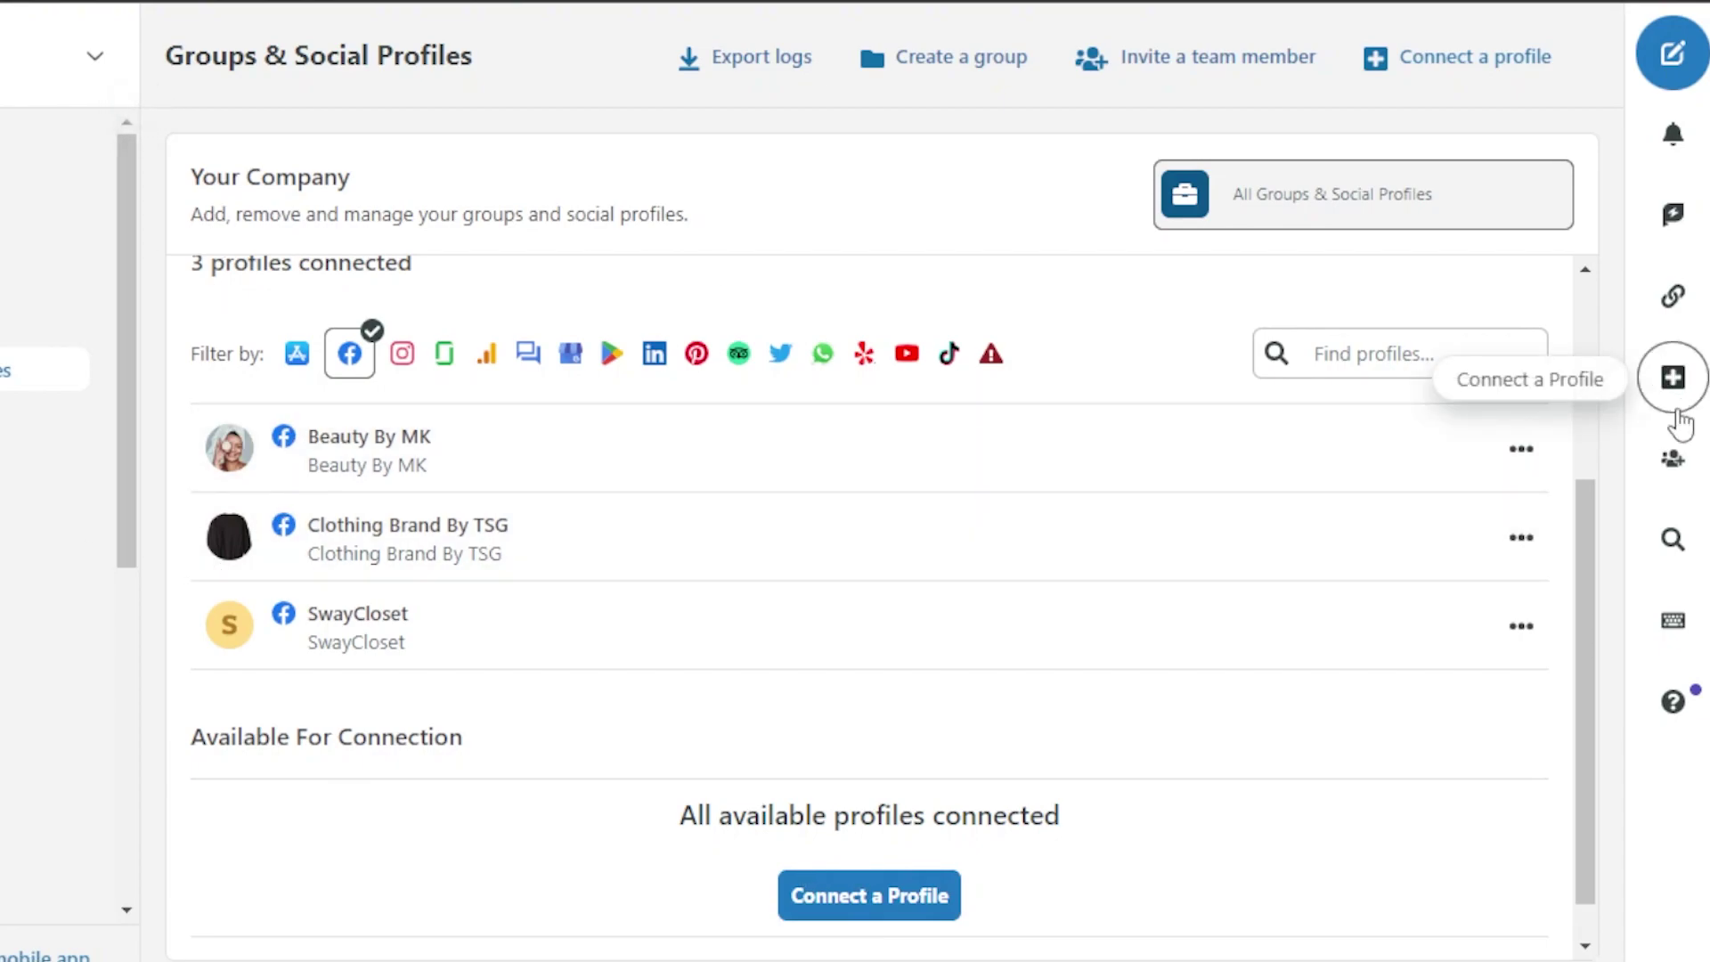
left_click(1674, 462)
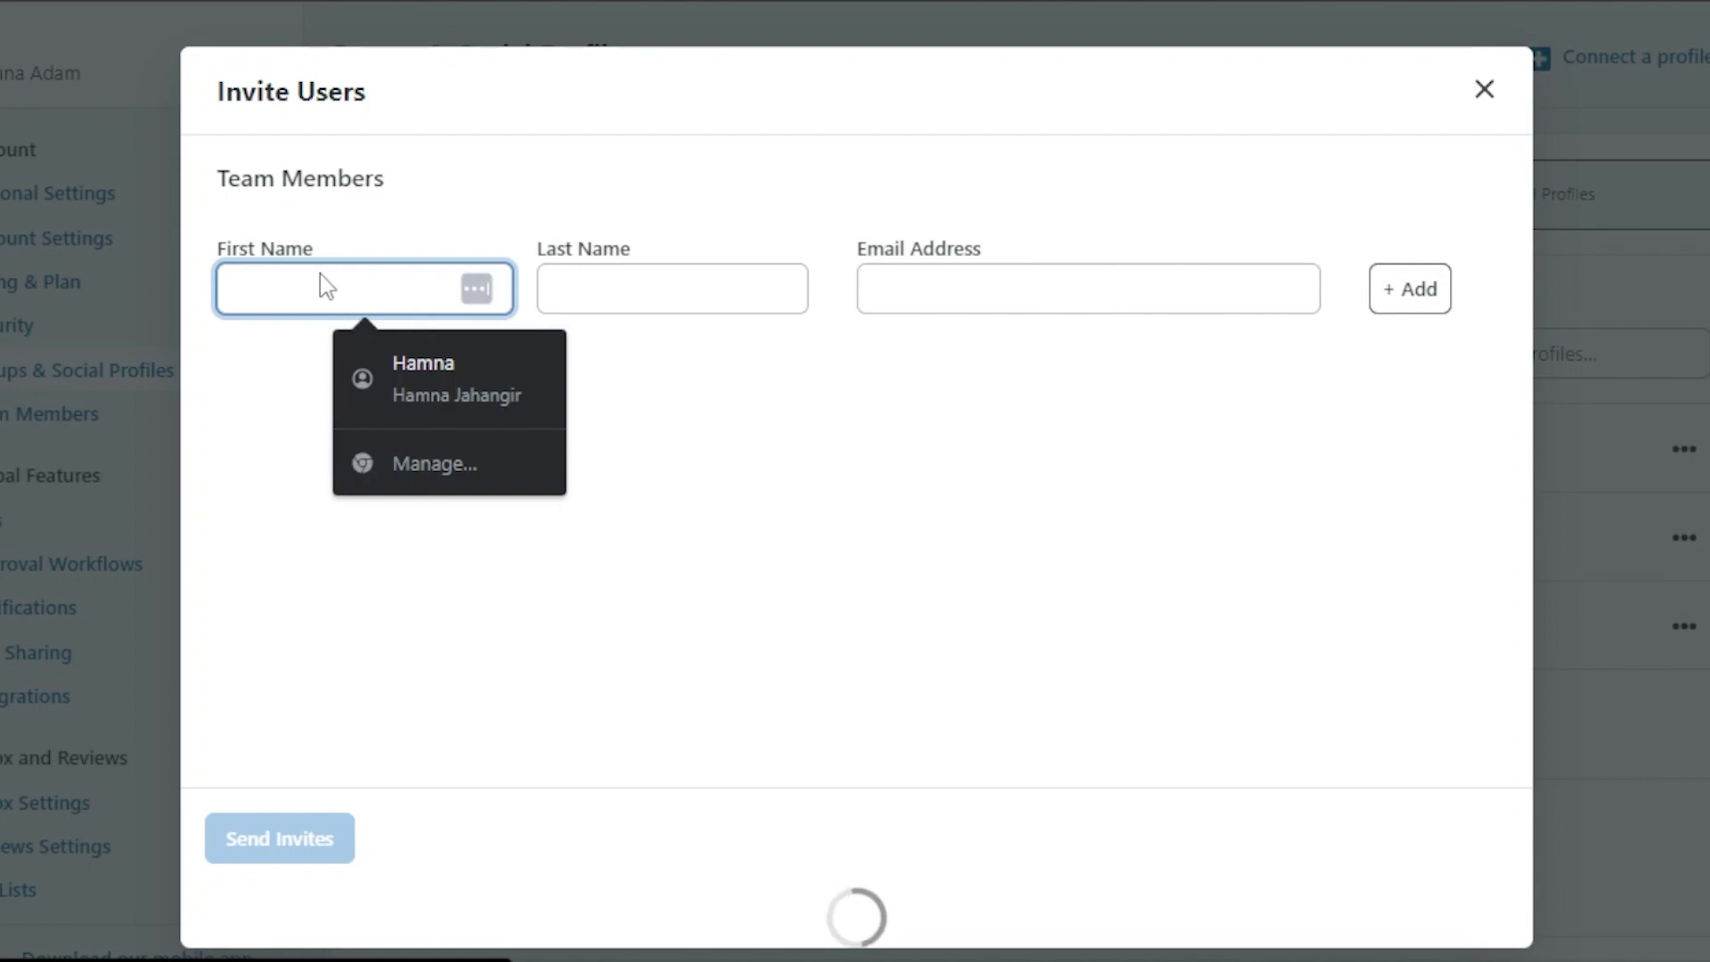
type("ben")
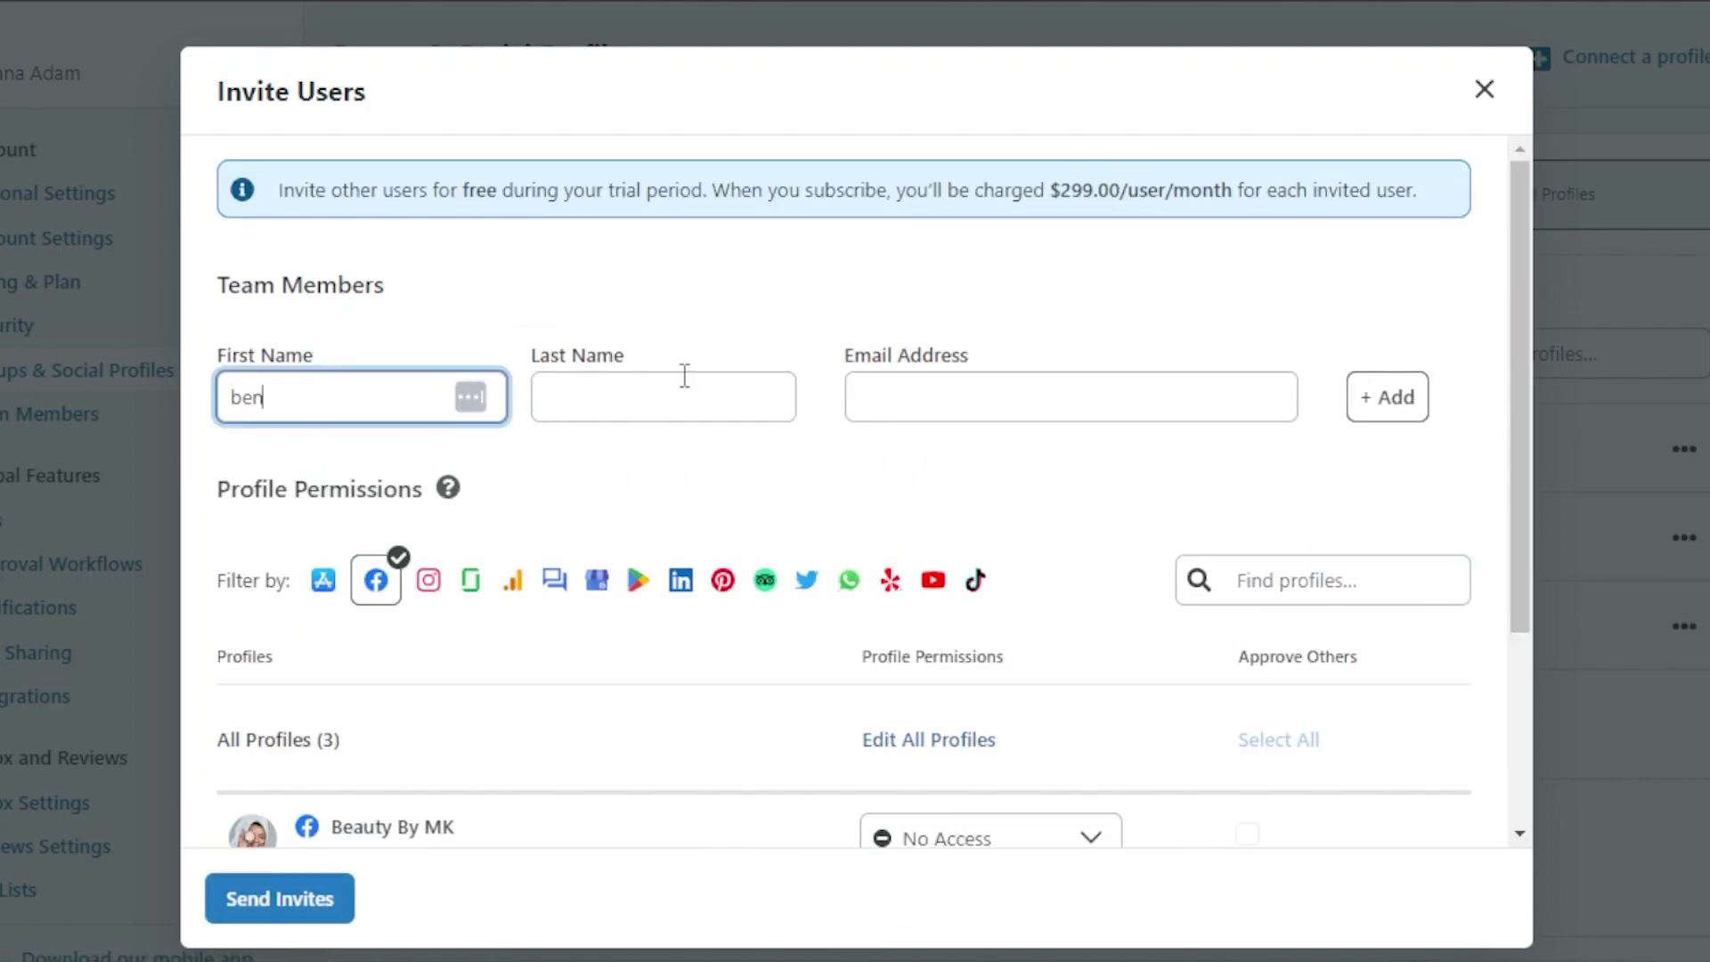
left_click(685, 377)
type("adam")
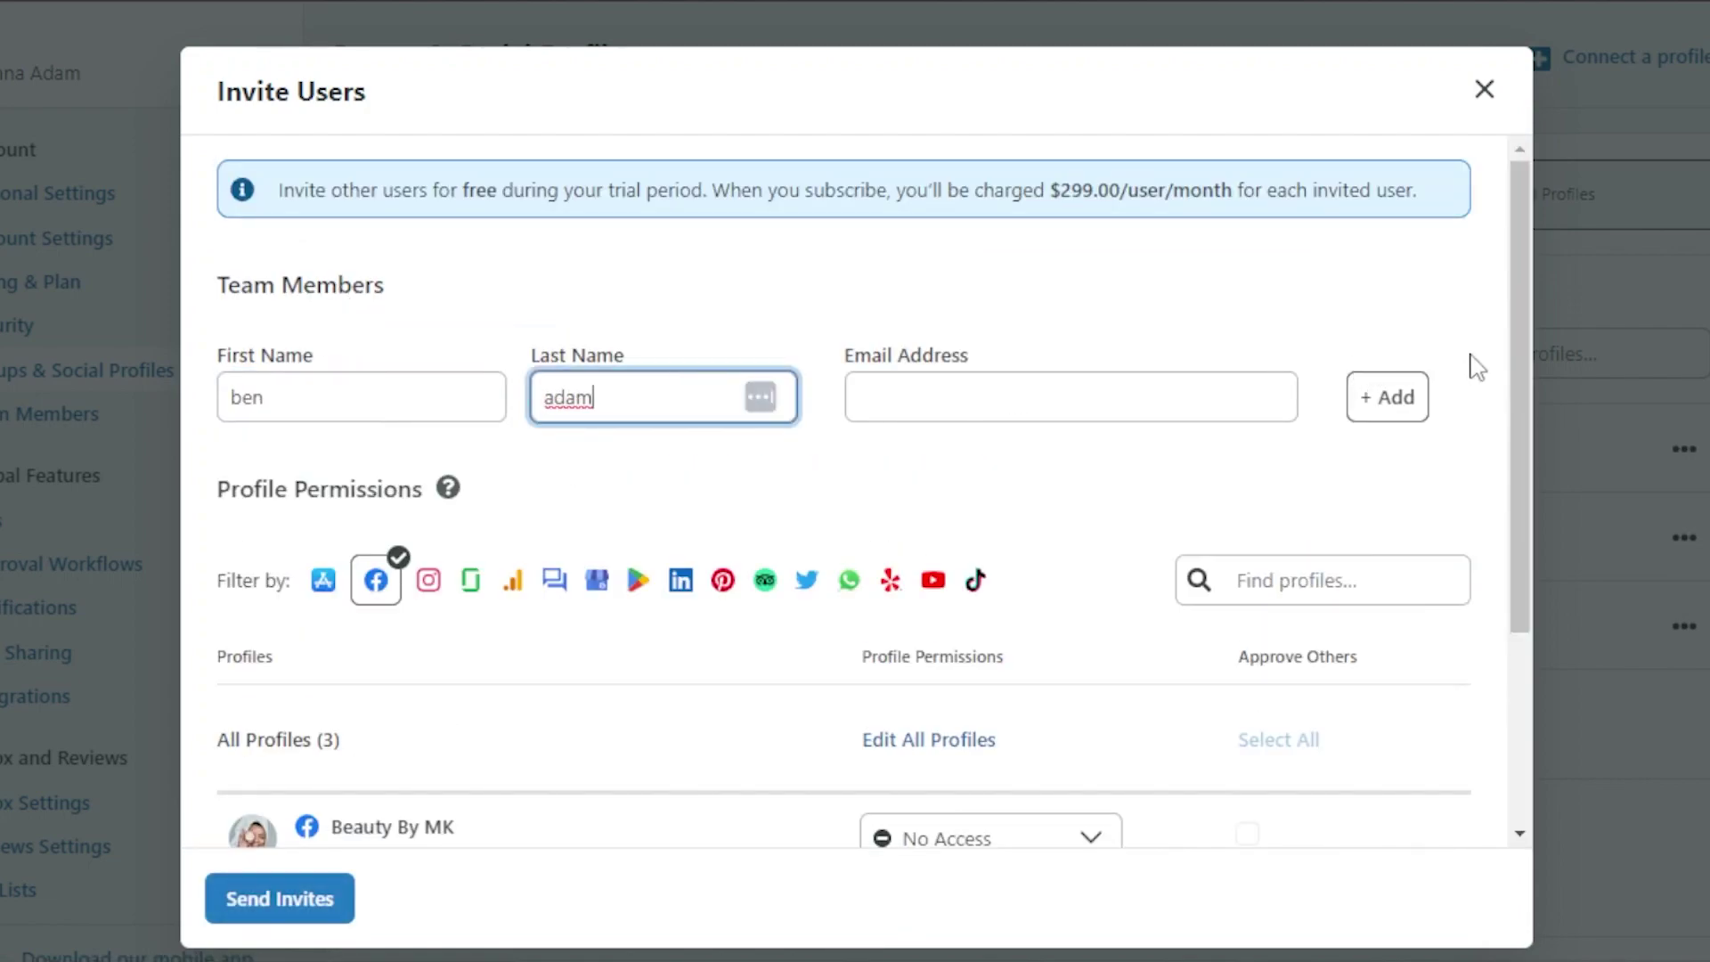
left_click_drag(1529, 199, 1524, 424)
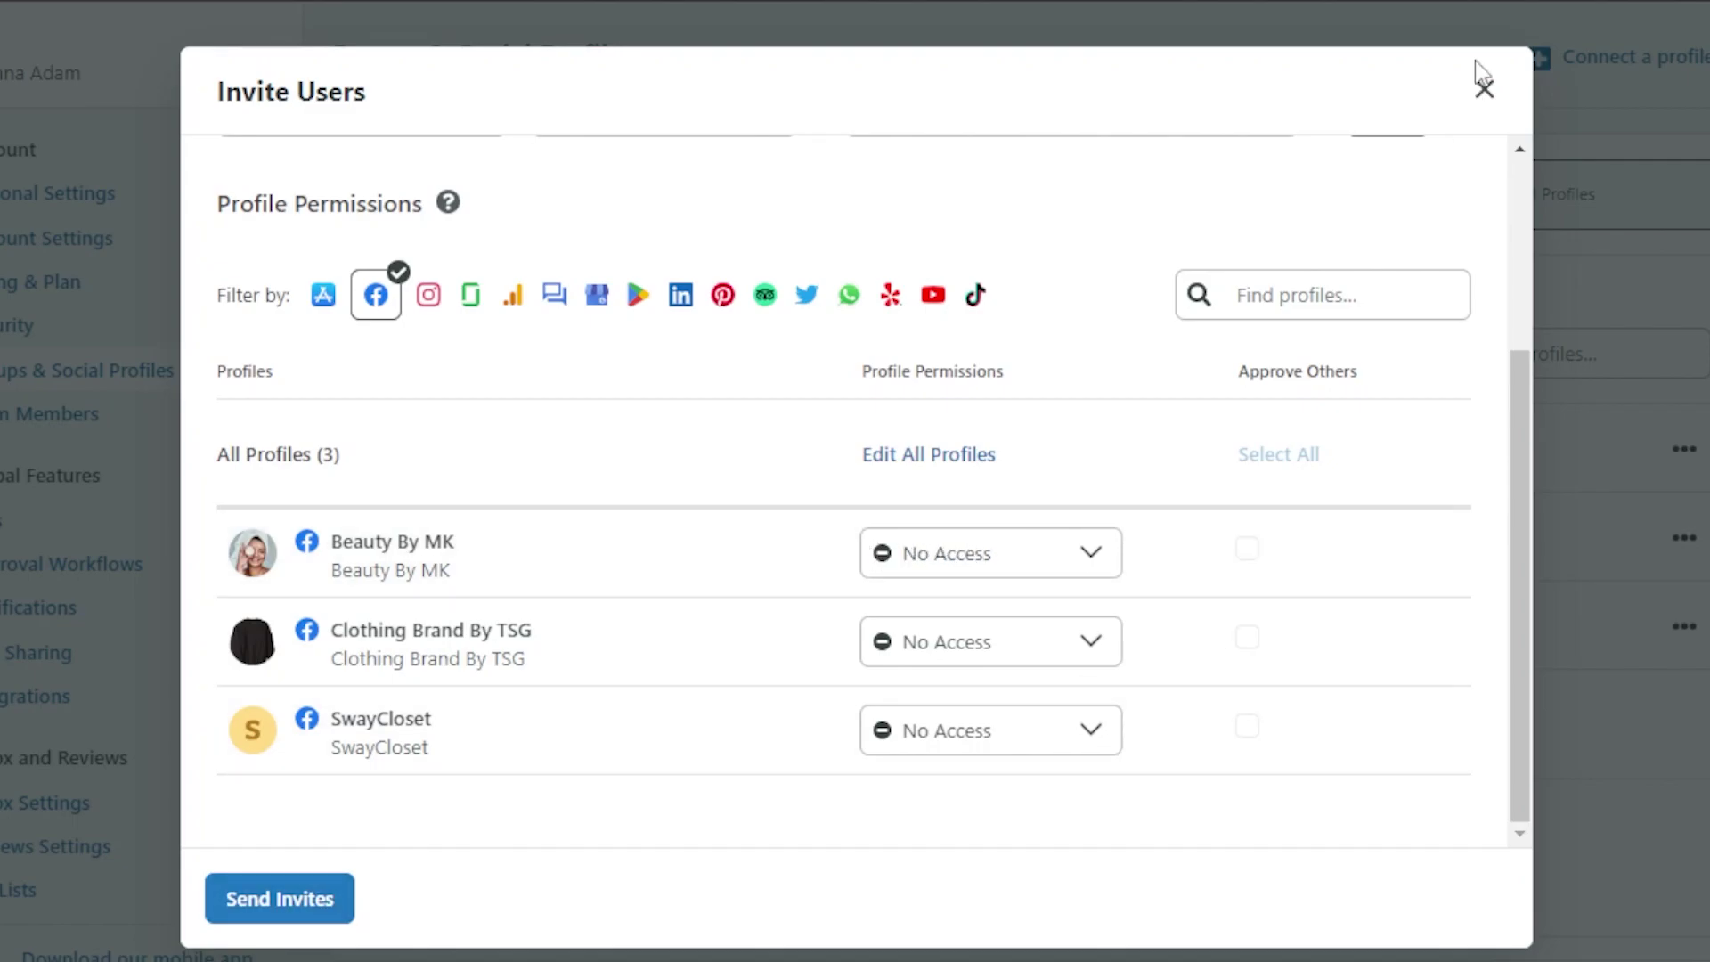
left_click(1487, 89)
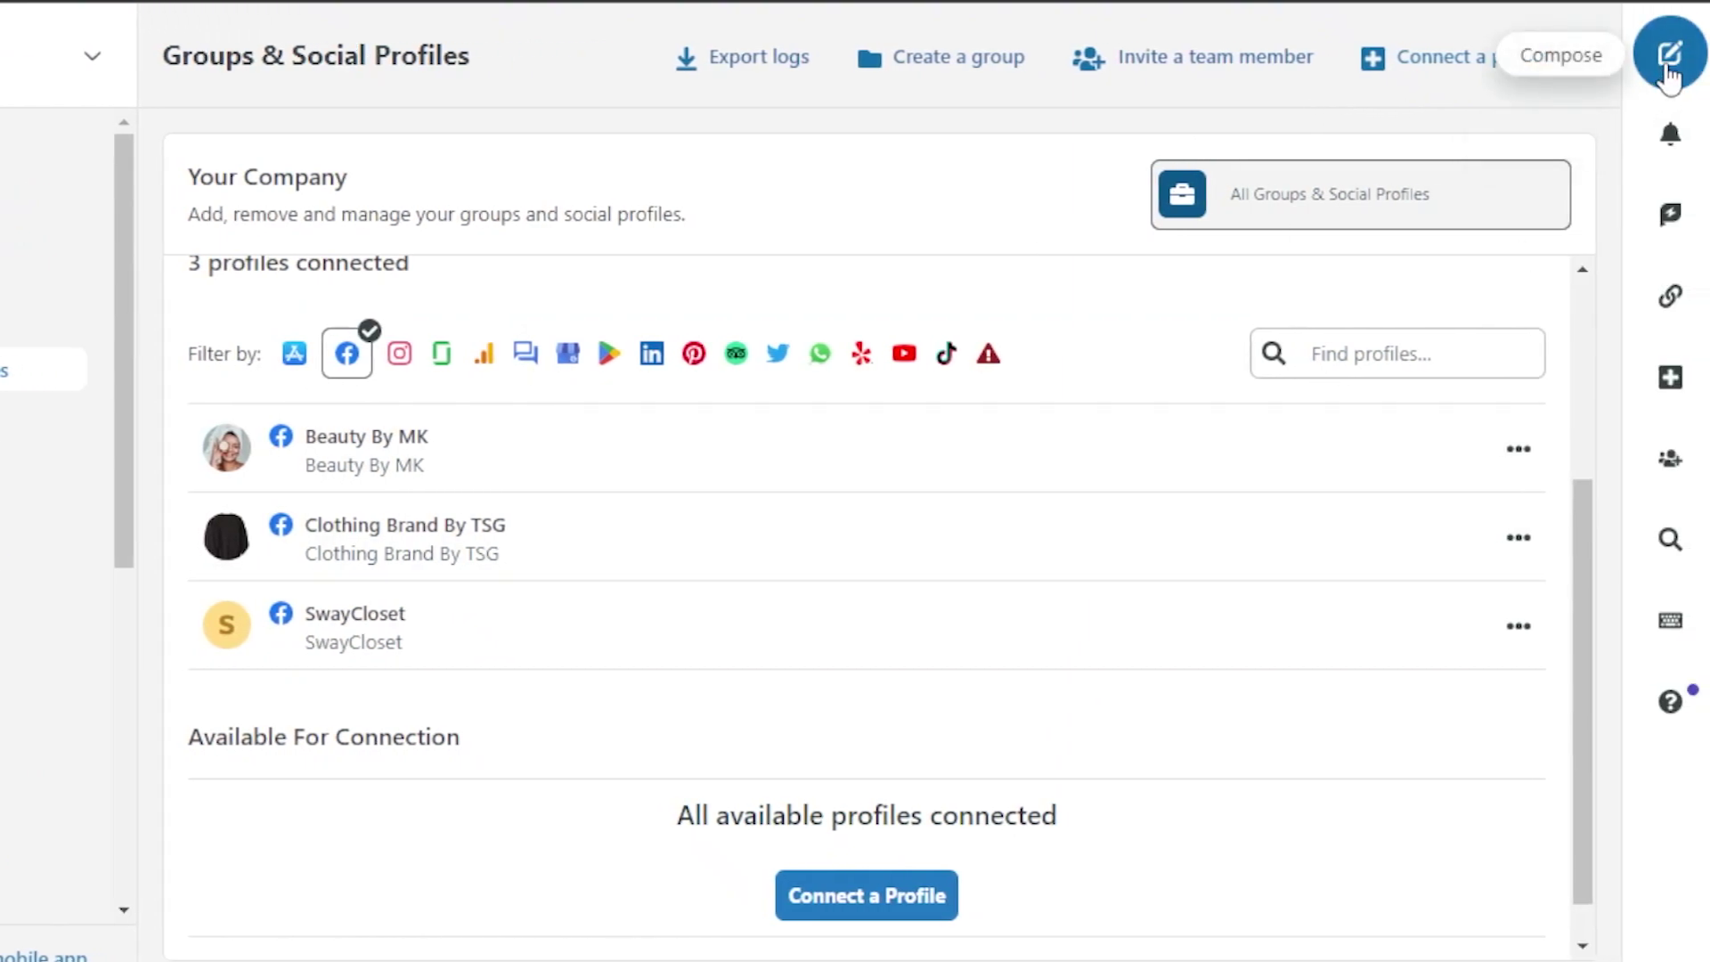
Start a new post and enter 'welcome' as its text.
left_click(1665, 64)
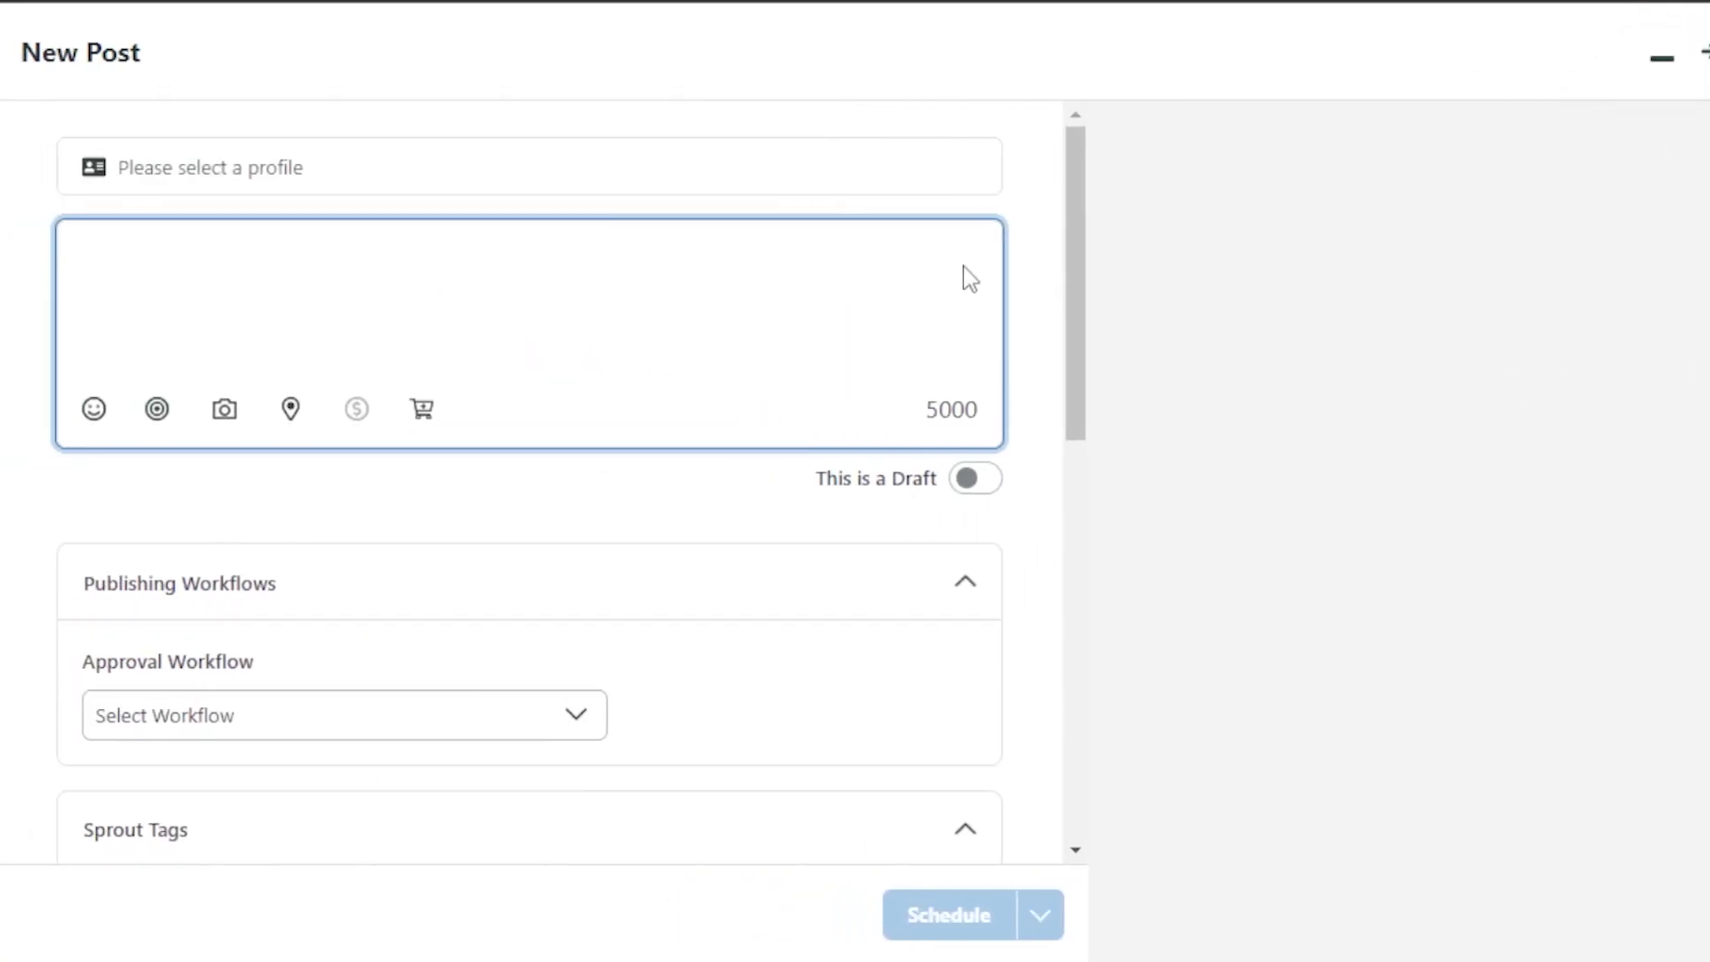
left_click_drag(1088, 245, 1057, 174)
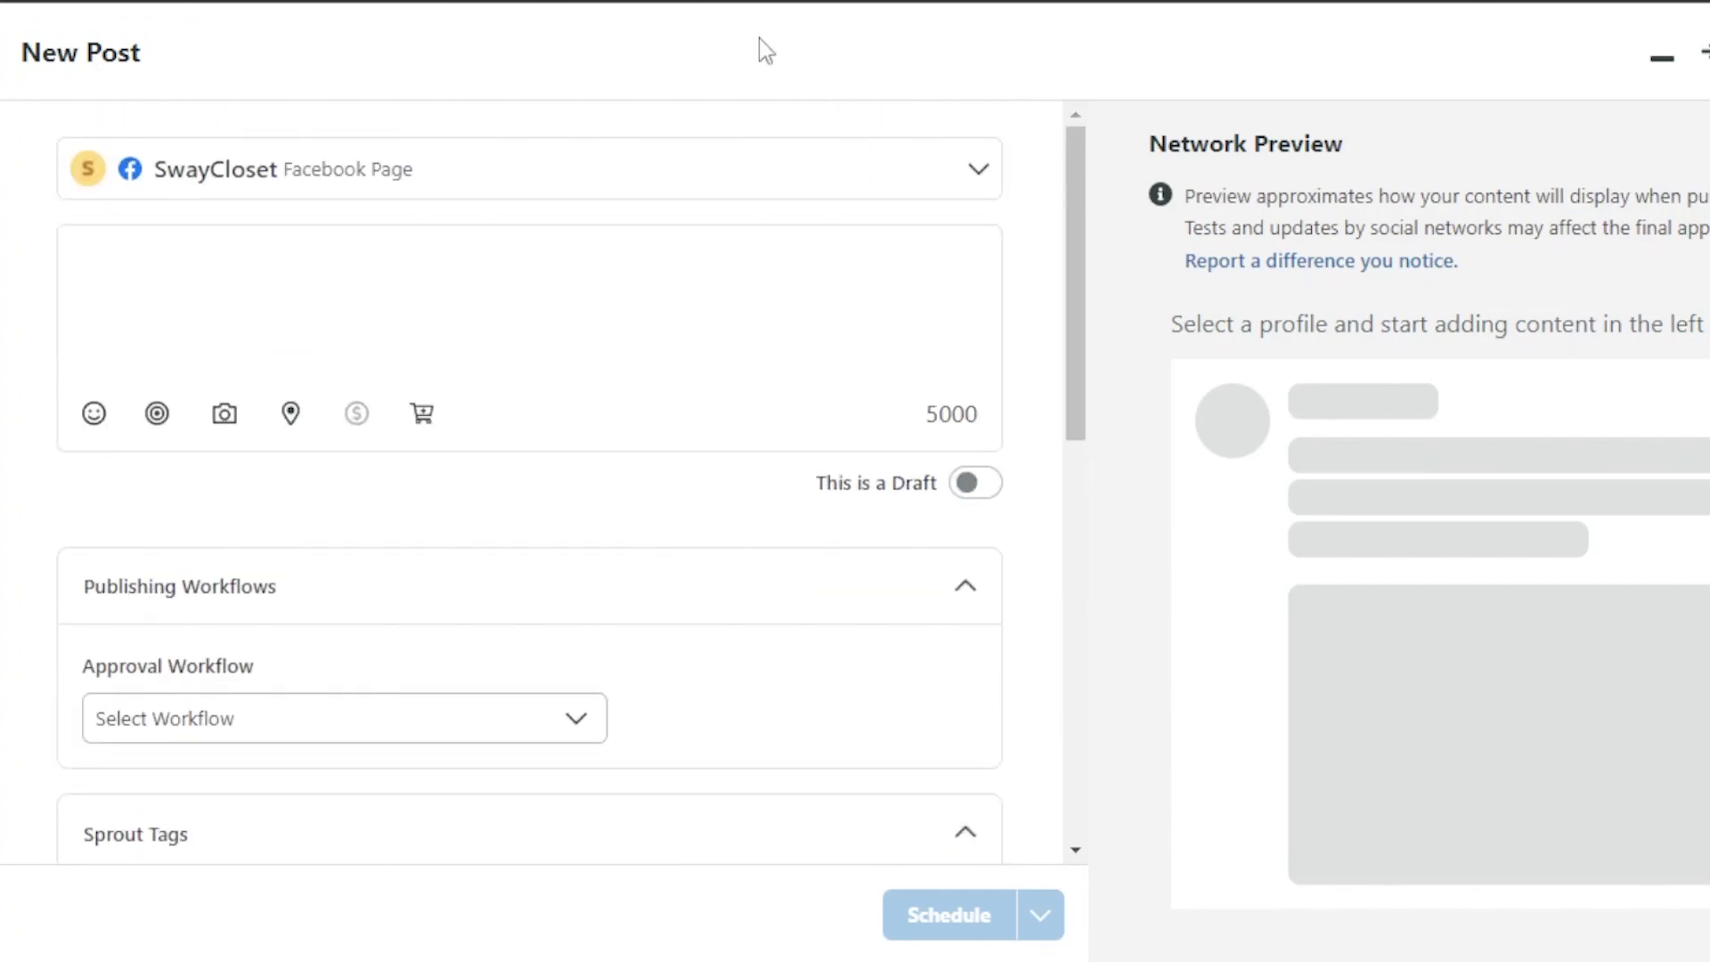
left_click(138, 265)
type("we")
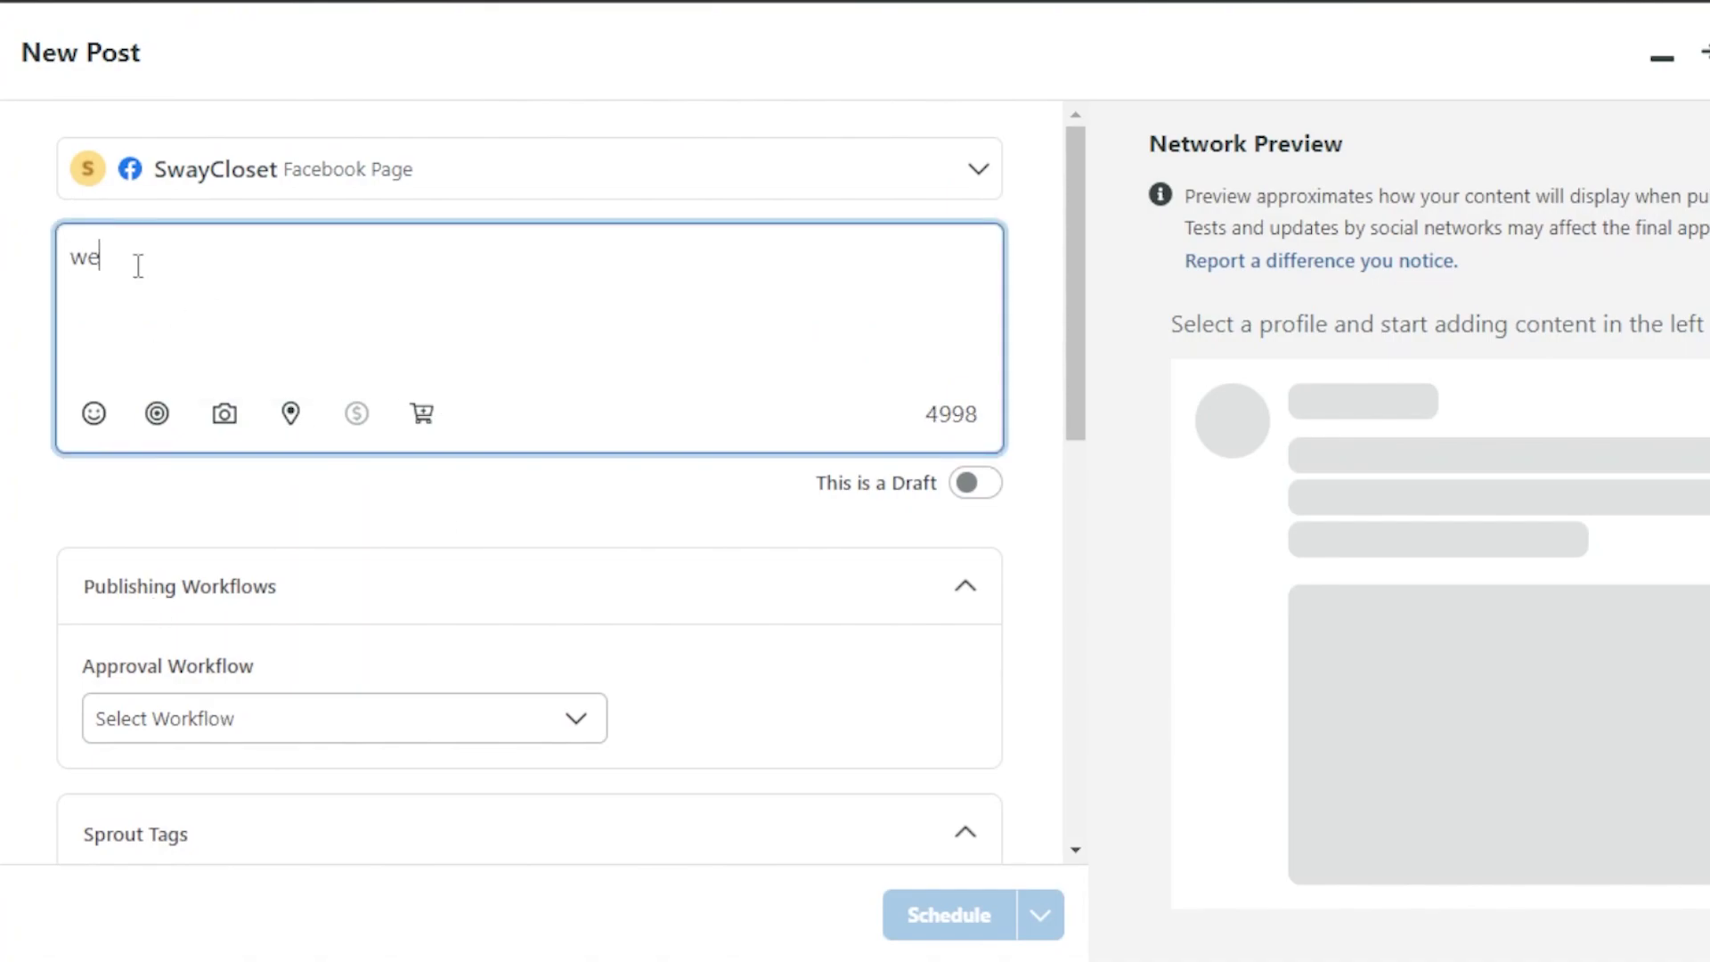
type("lcome")
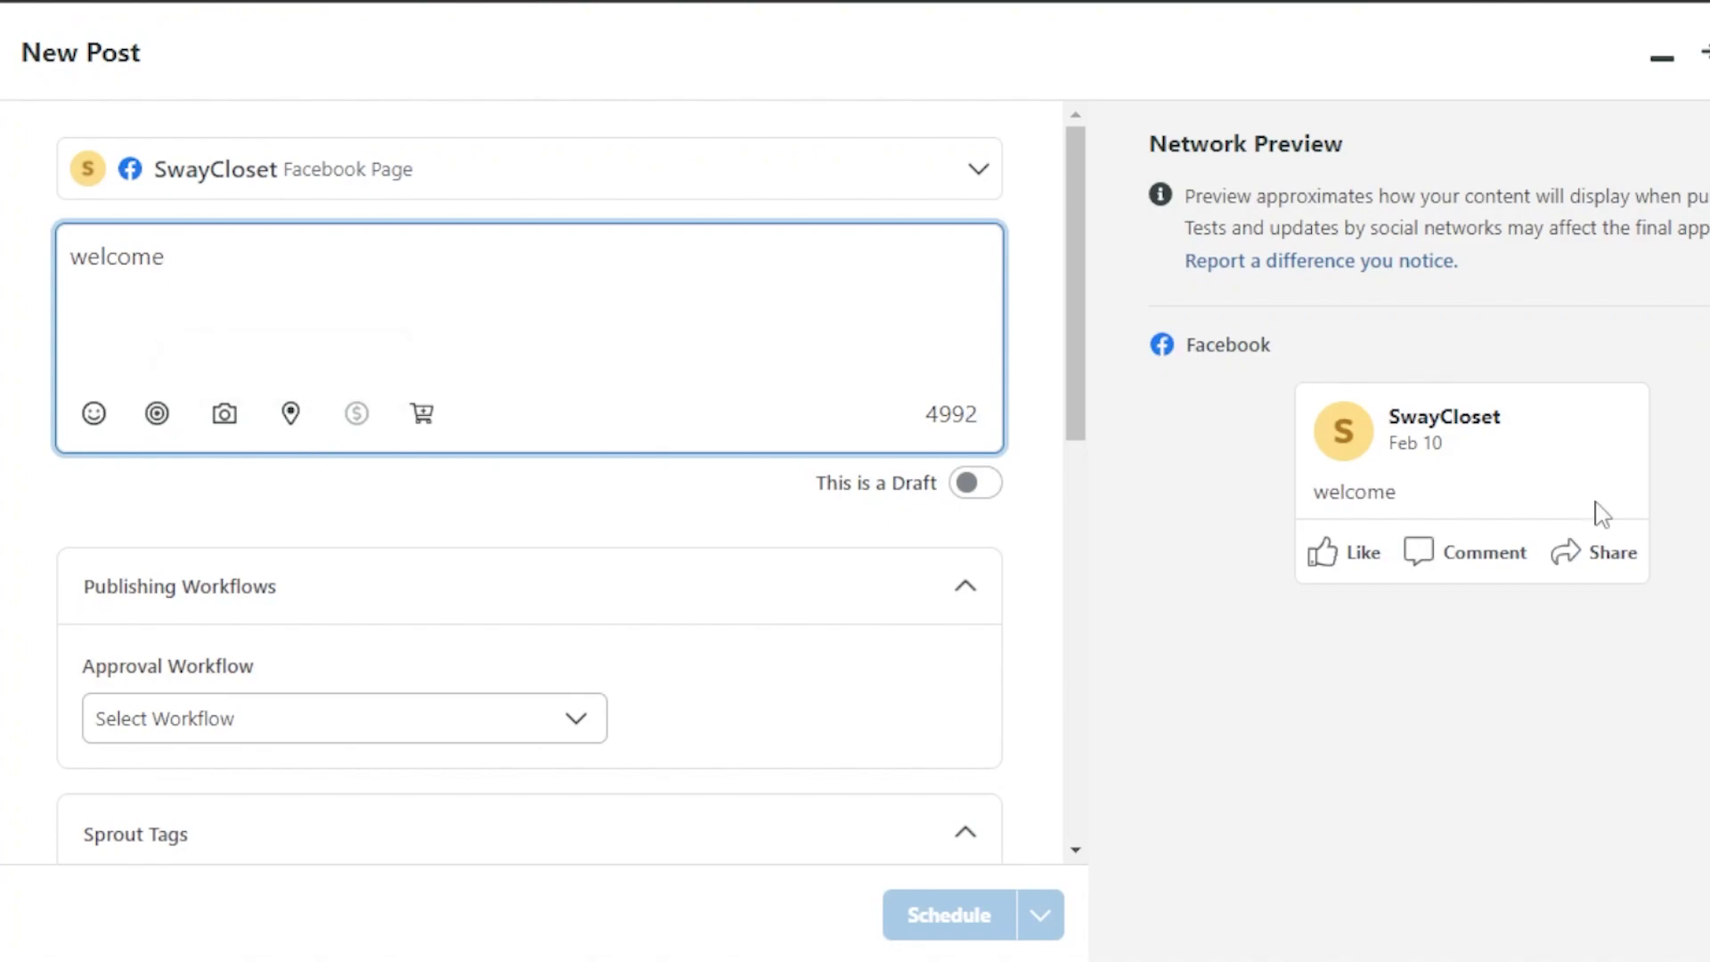
Add Clothing Brand By TSG and Beauty By MK as recipient pages alongside SwayCloset.
left_click(542, 175)
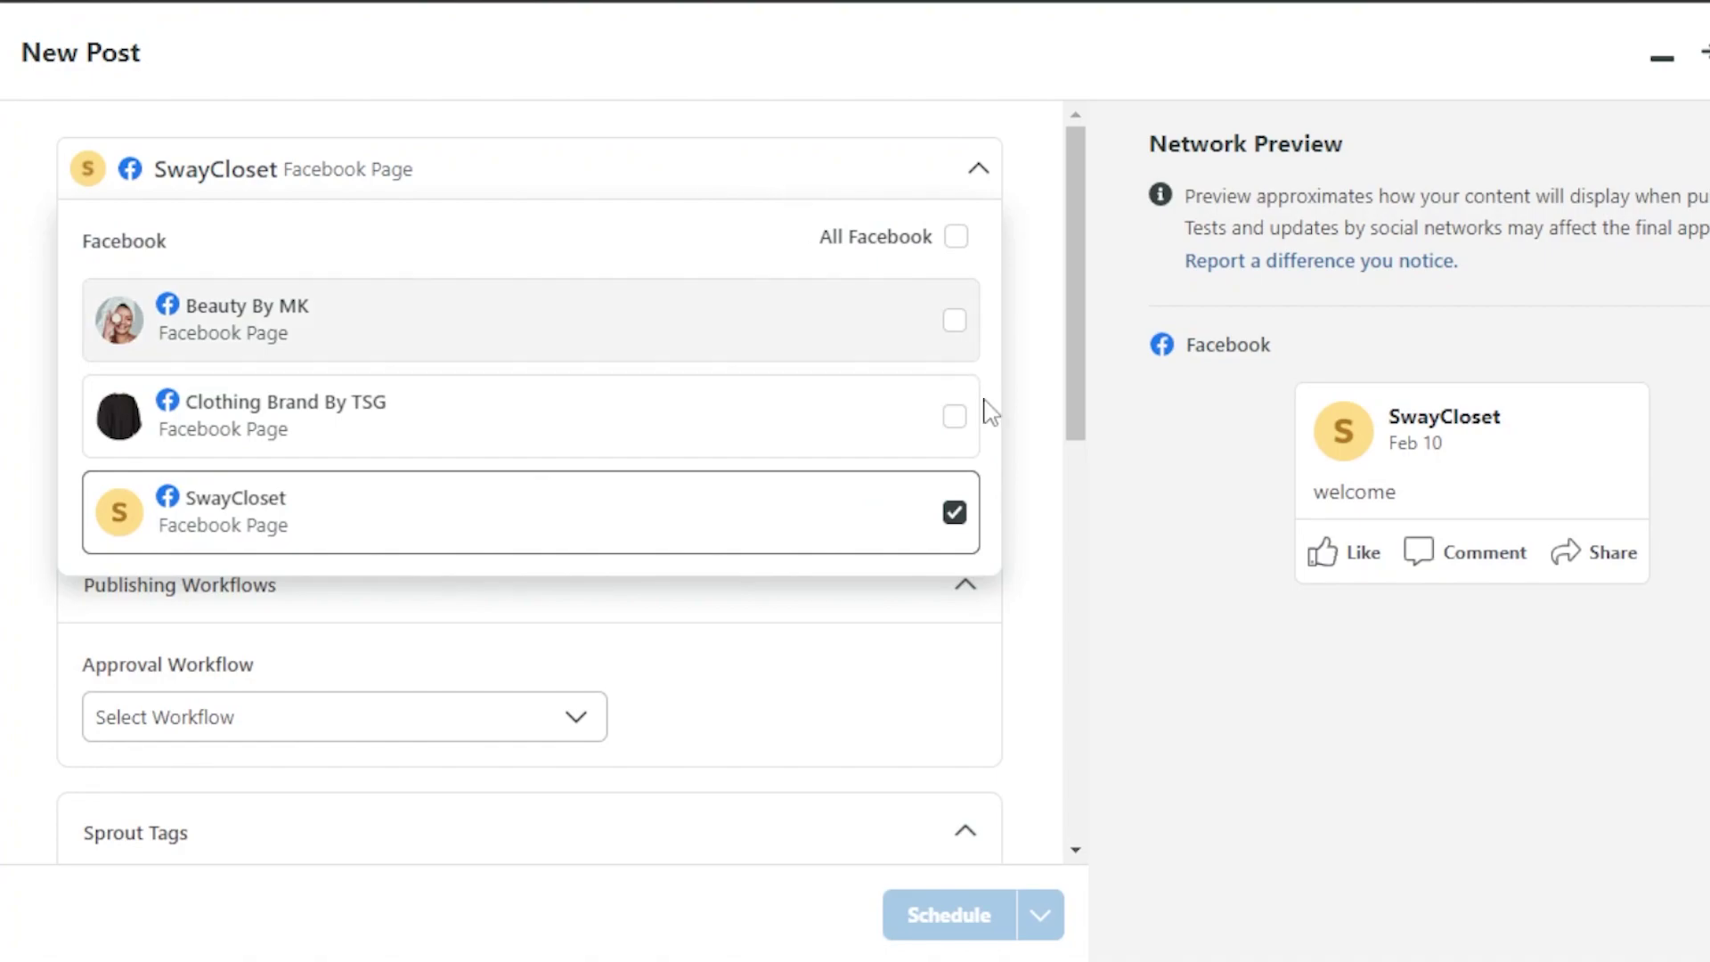
left_click(954, 416)
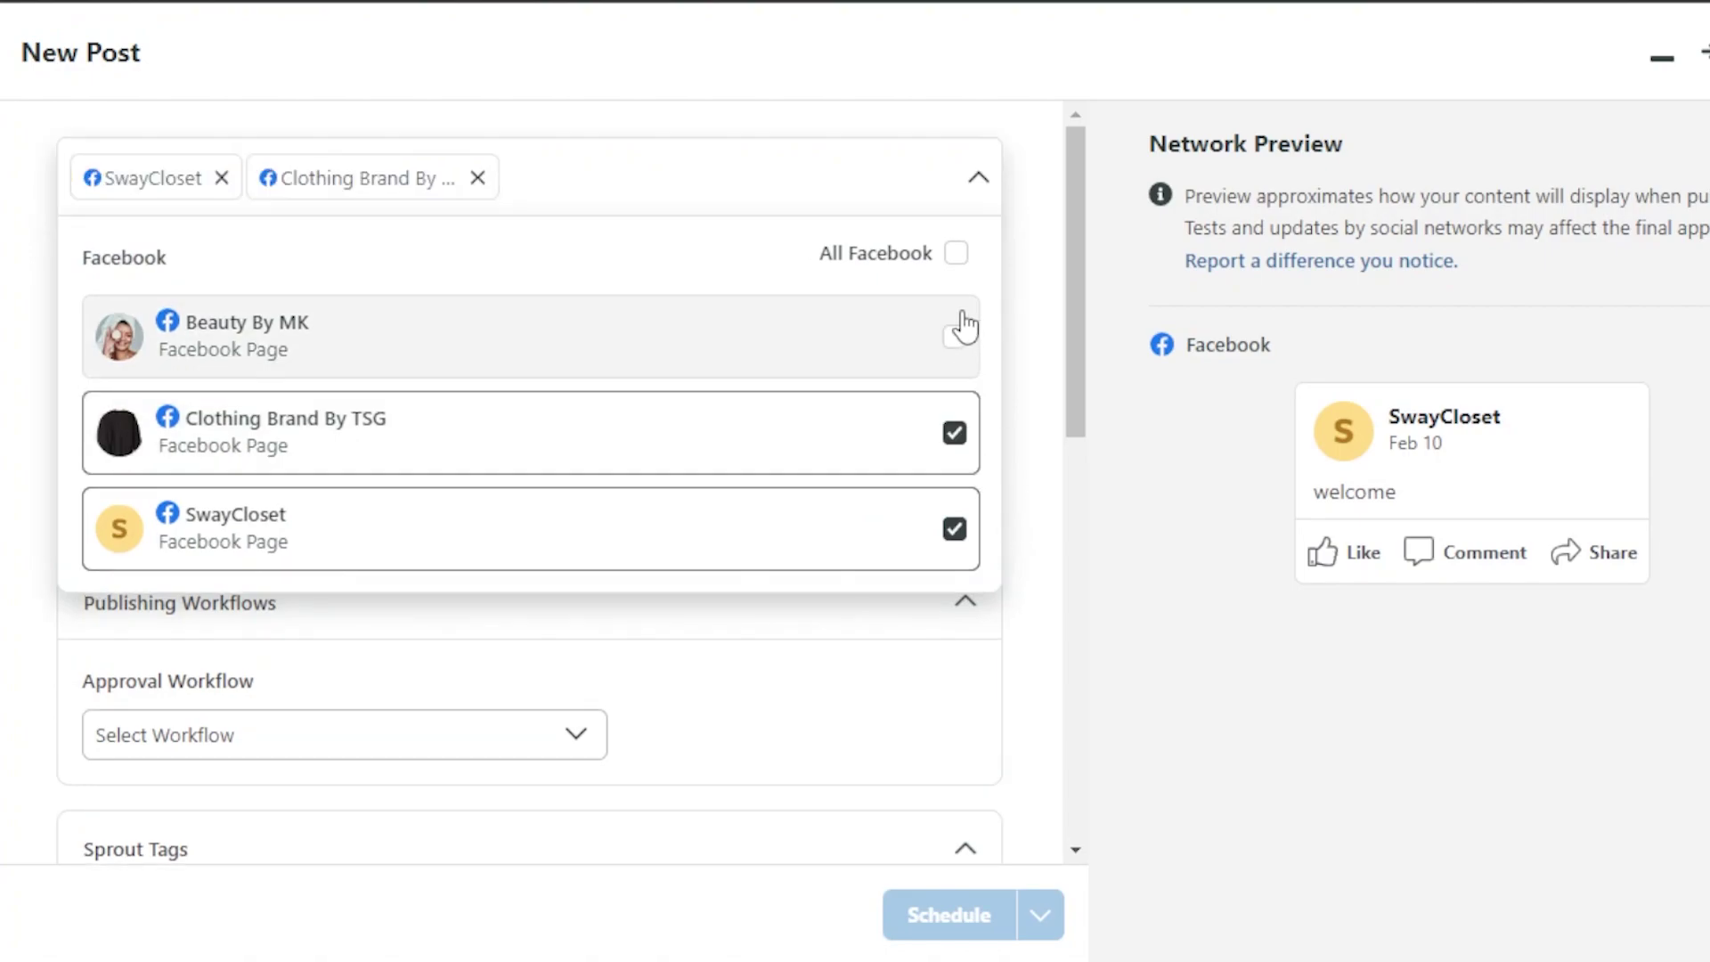
left_click(958, 331)
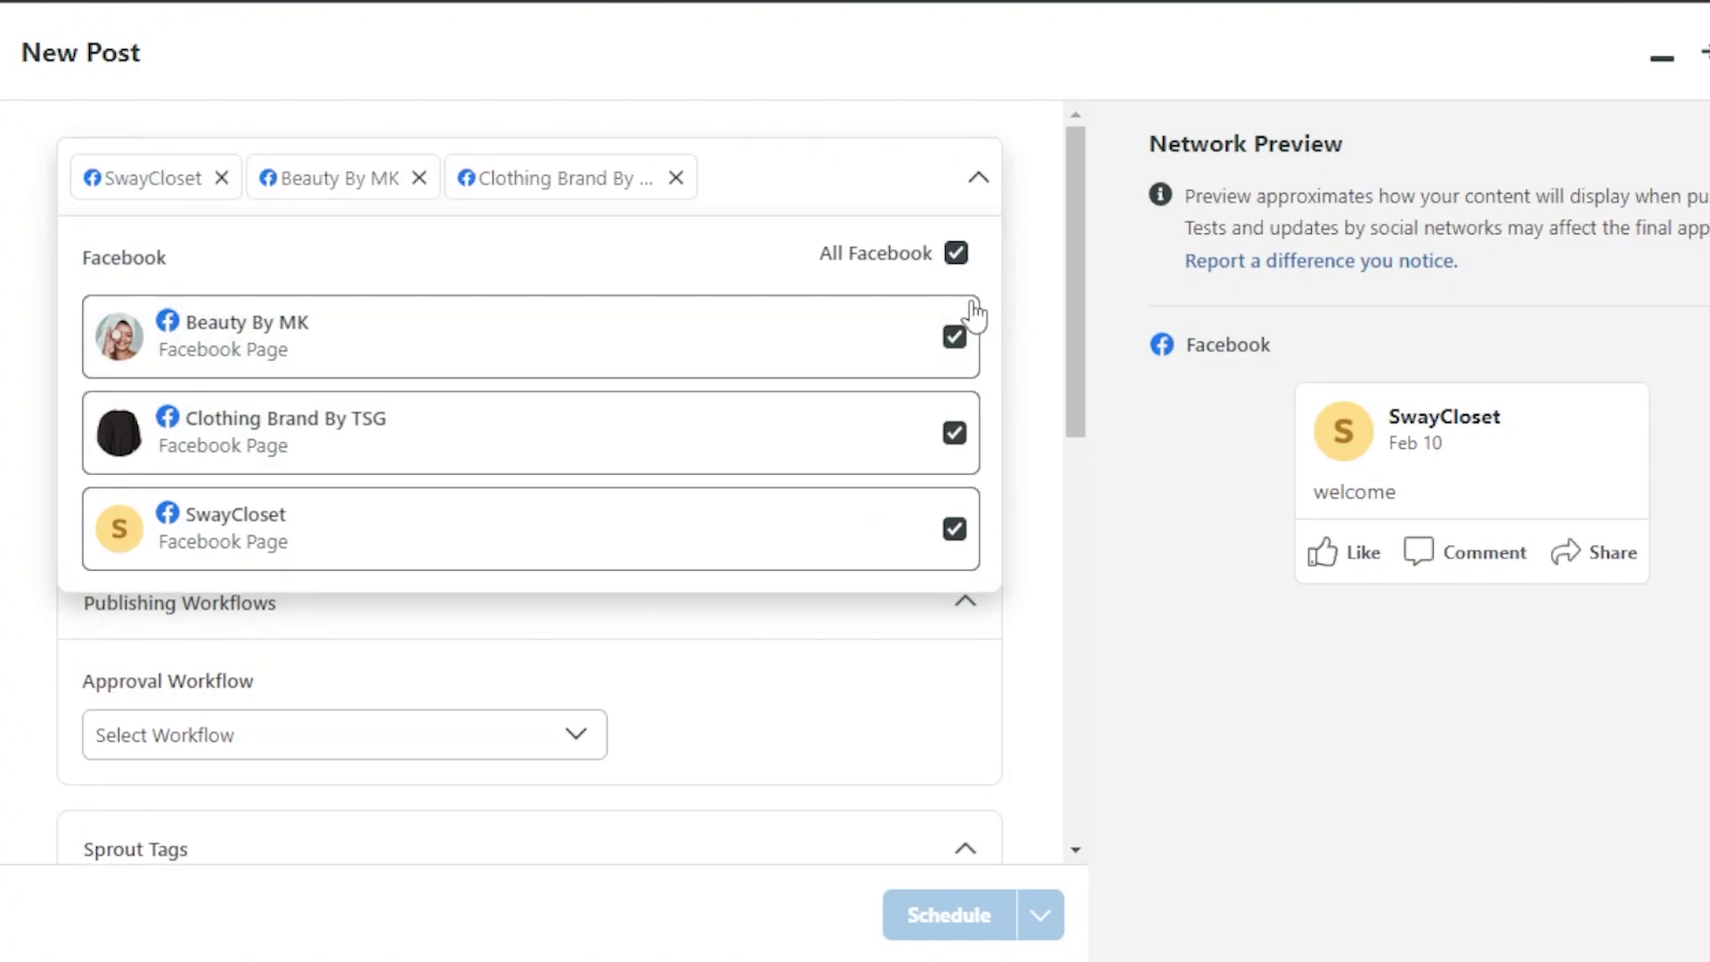
left_click(1059, 285)
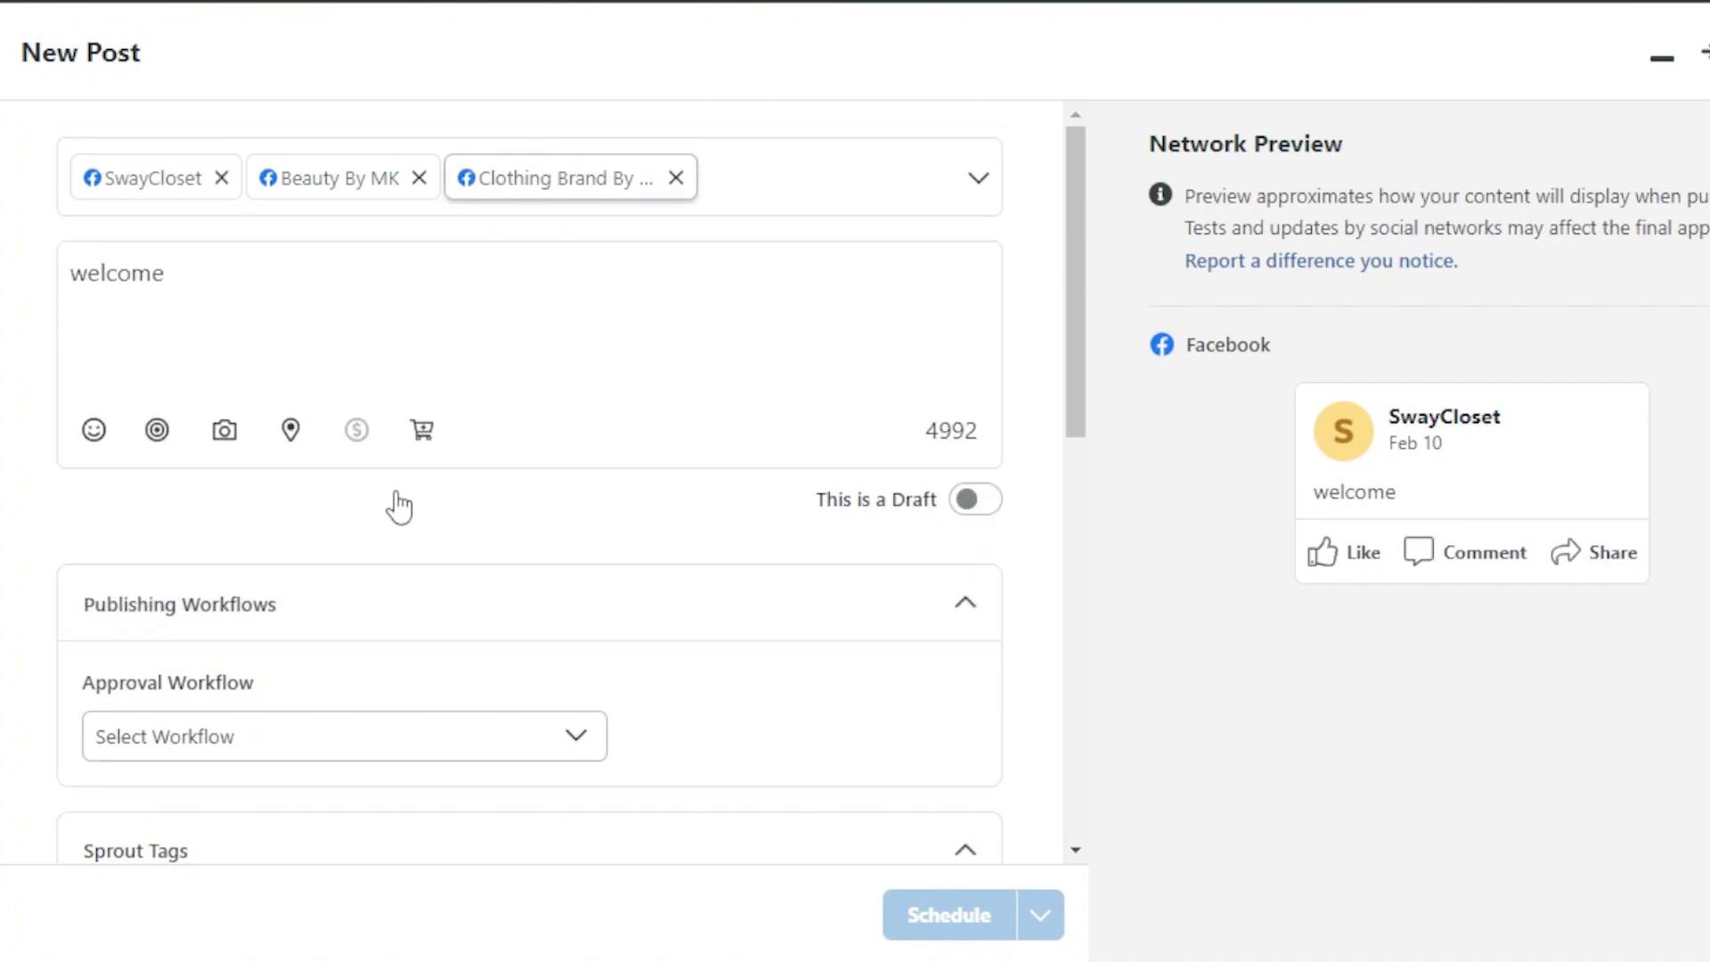
left_click_drag(1080, 267, 1080, 309)
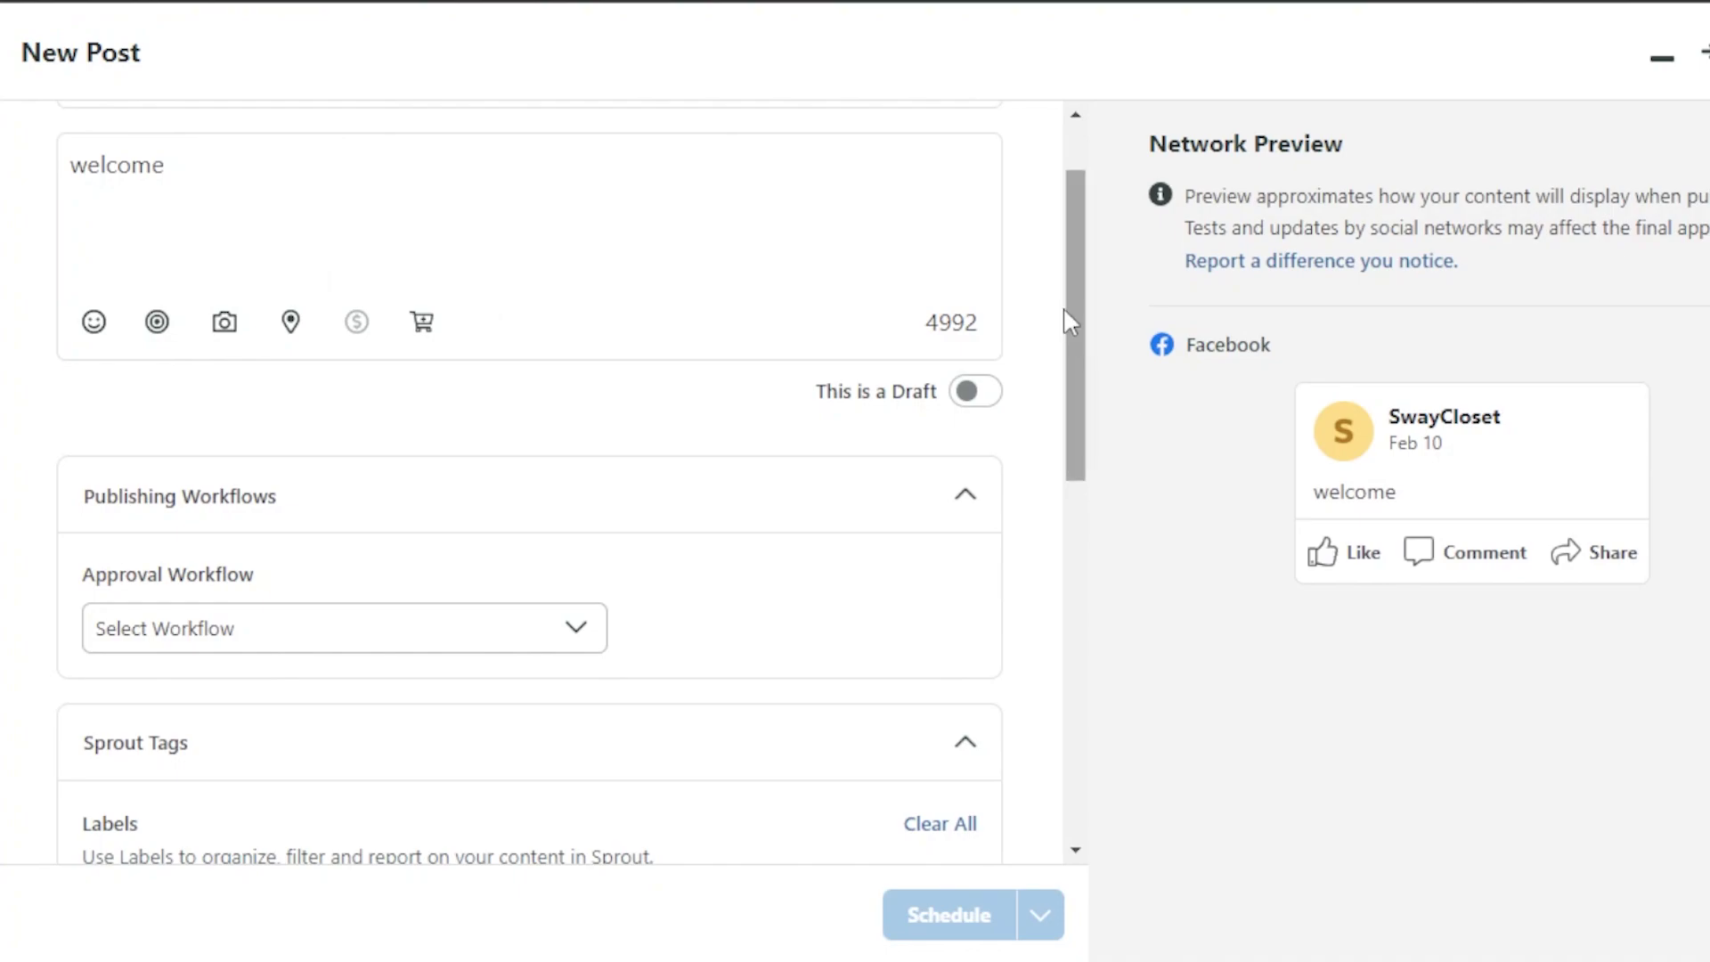
Check the Approval Workflow list, which is empty, and close it.
left_click_drag(1069, 320, 1069, 419)
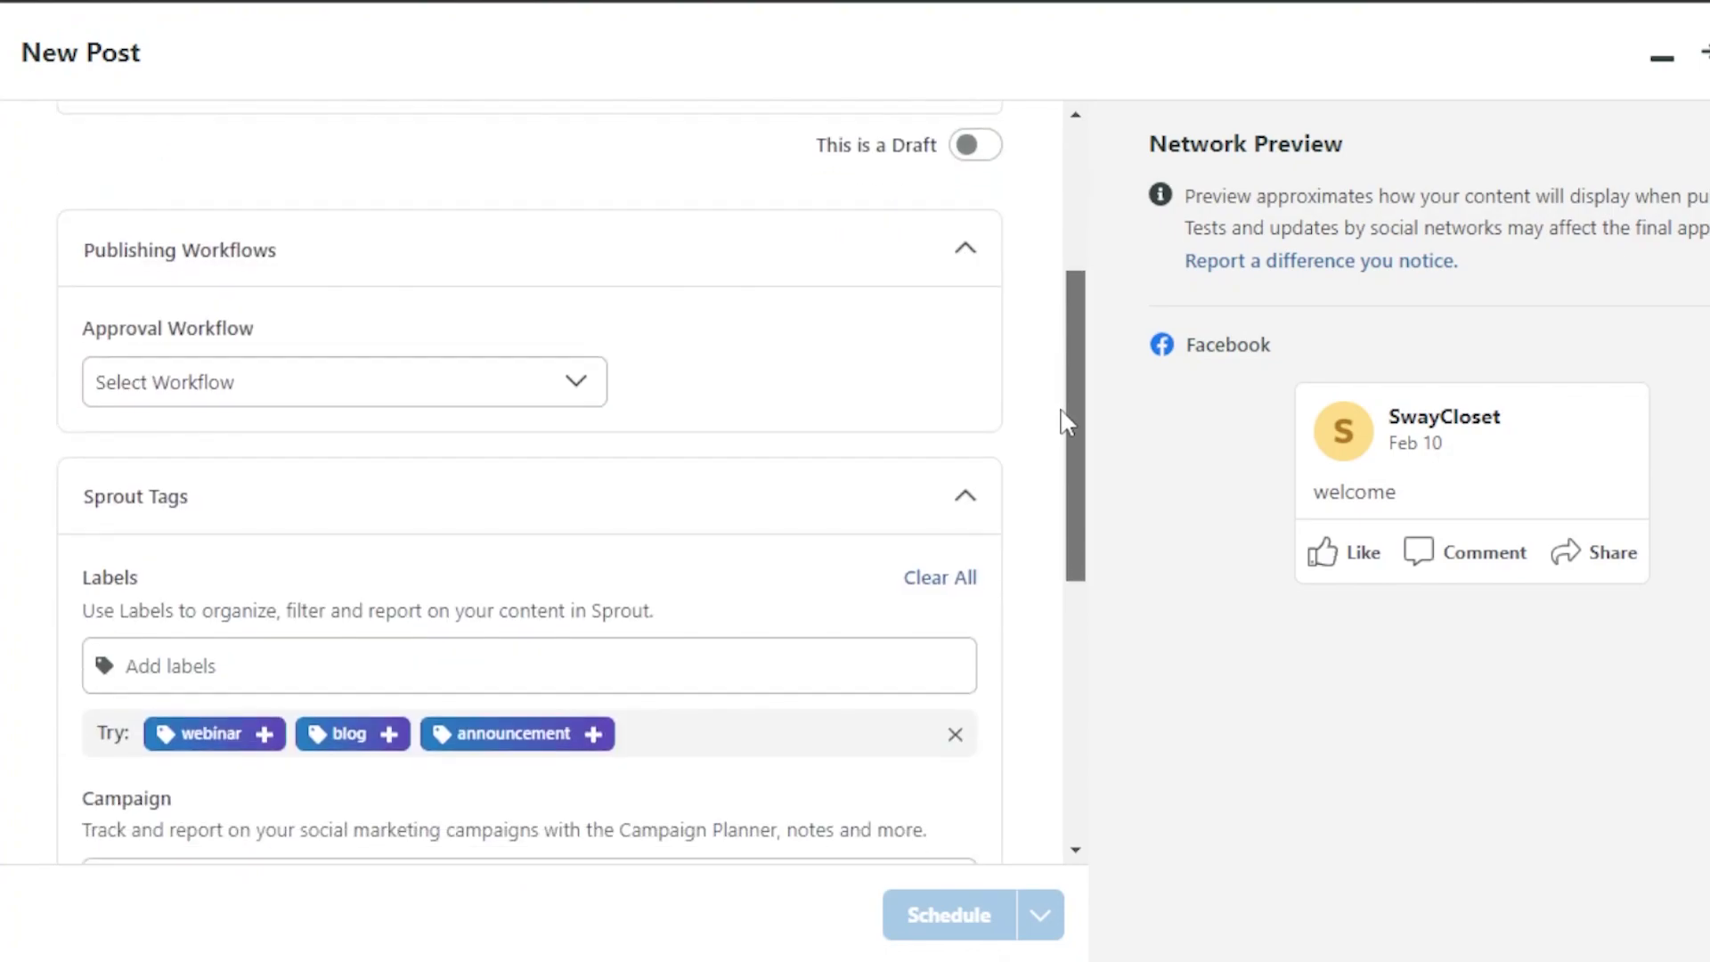
left_click(327, 396)
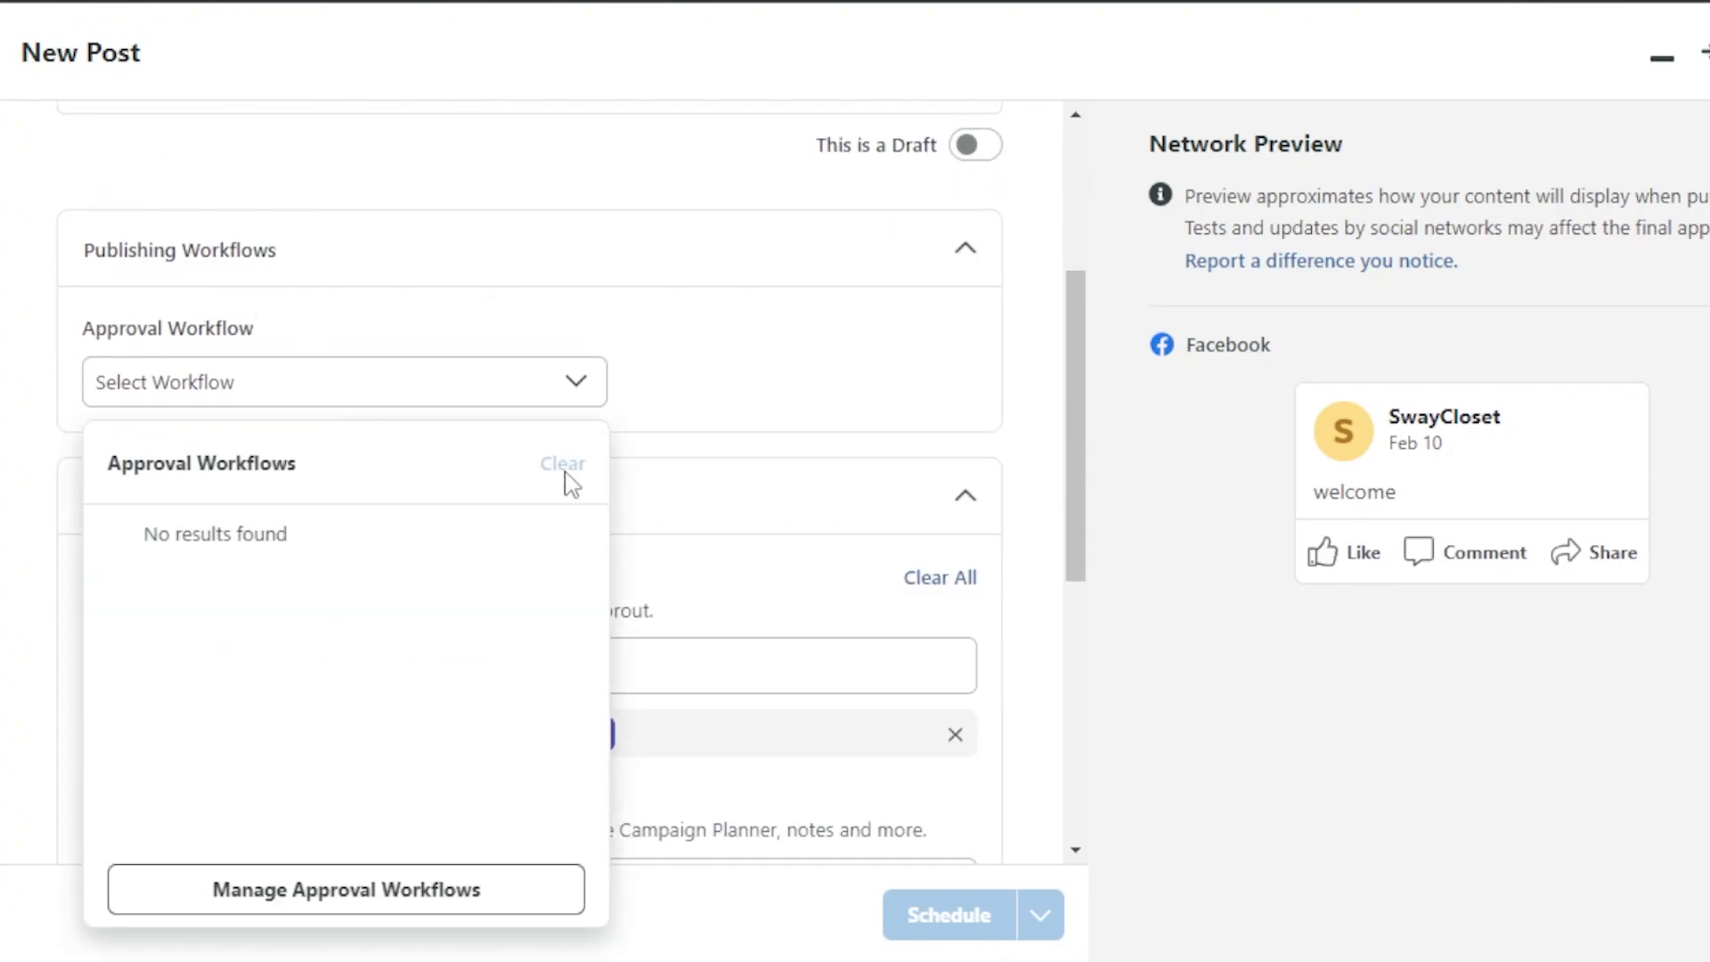
left_click(1022, 314)
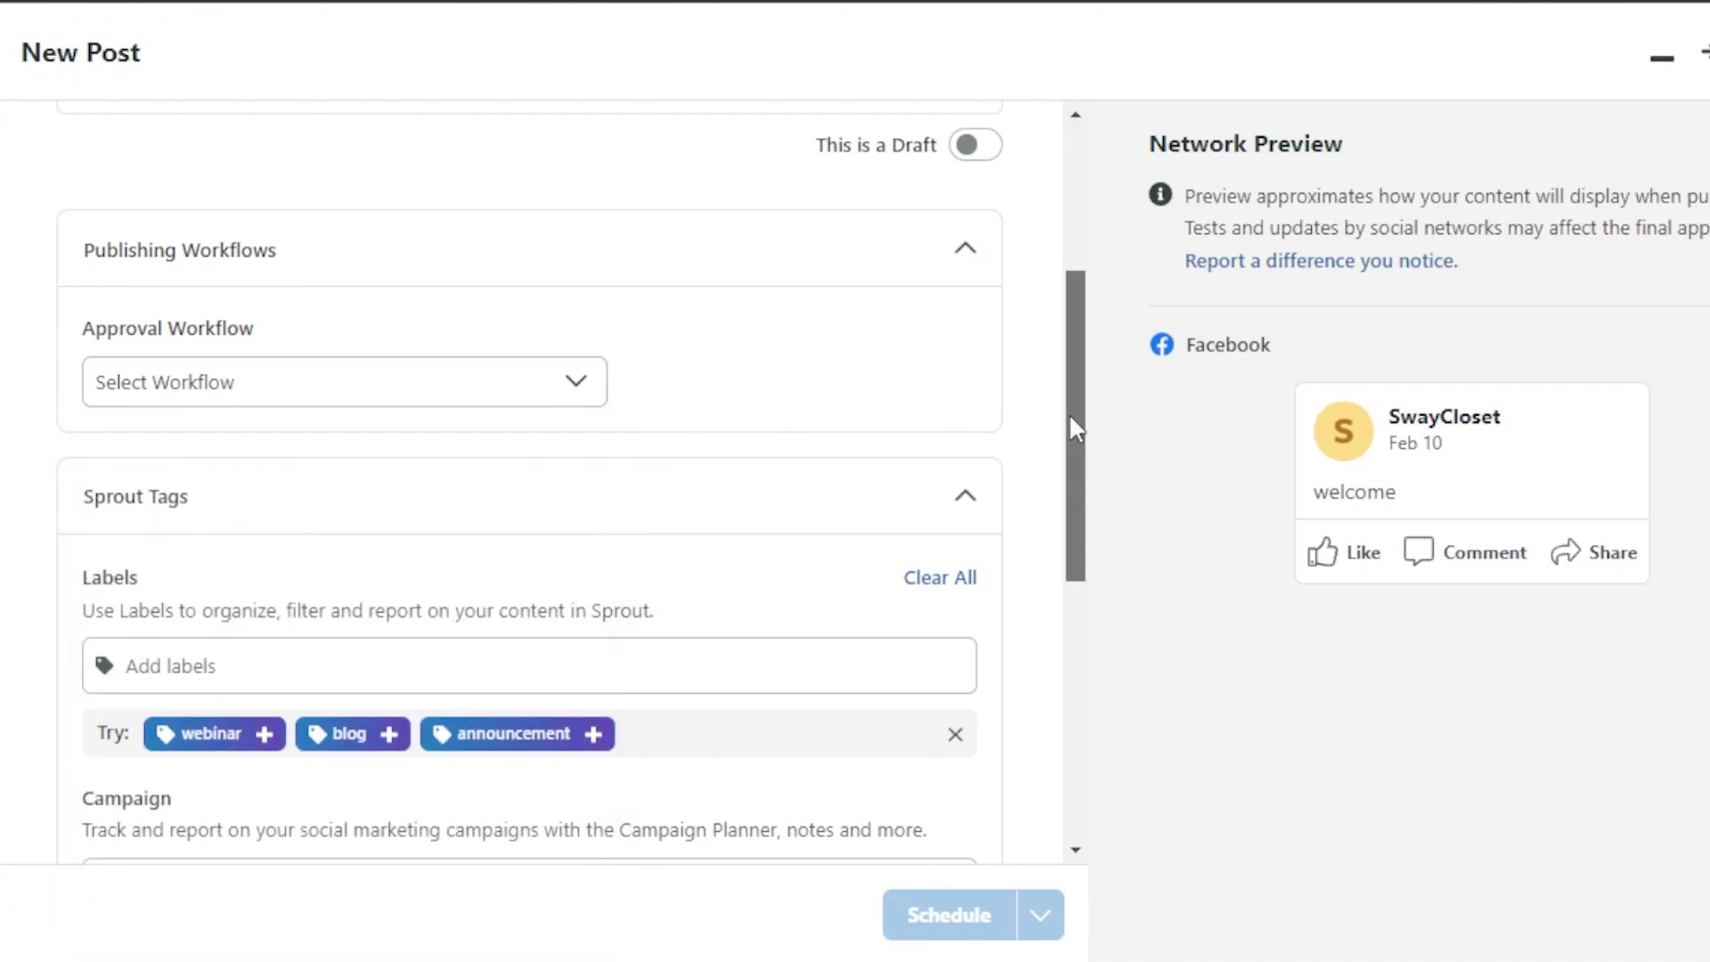
Set the post's When to post option to Immediately.
left_click_drag(1070, 415, 1084, 499)
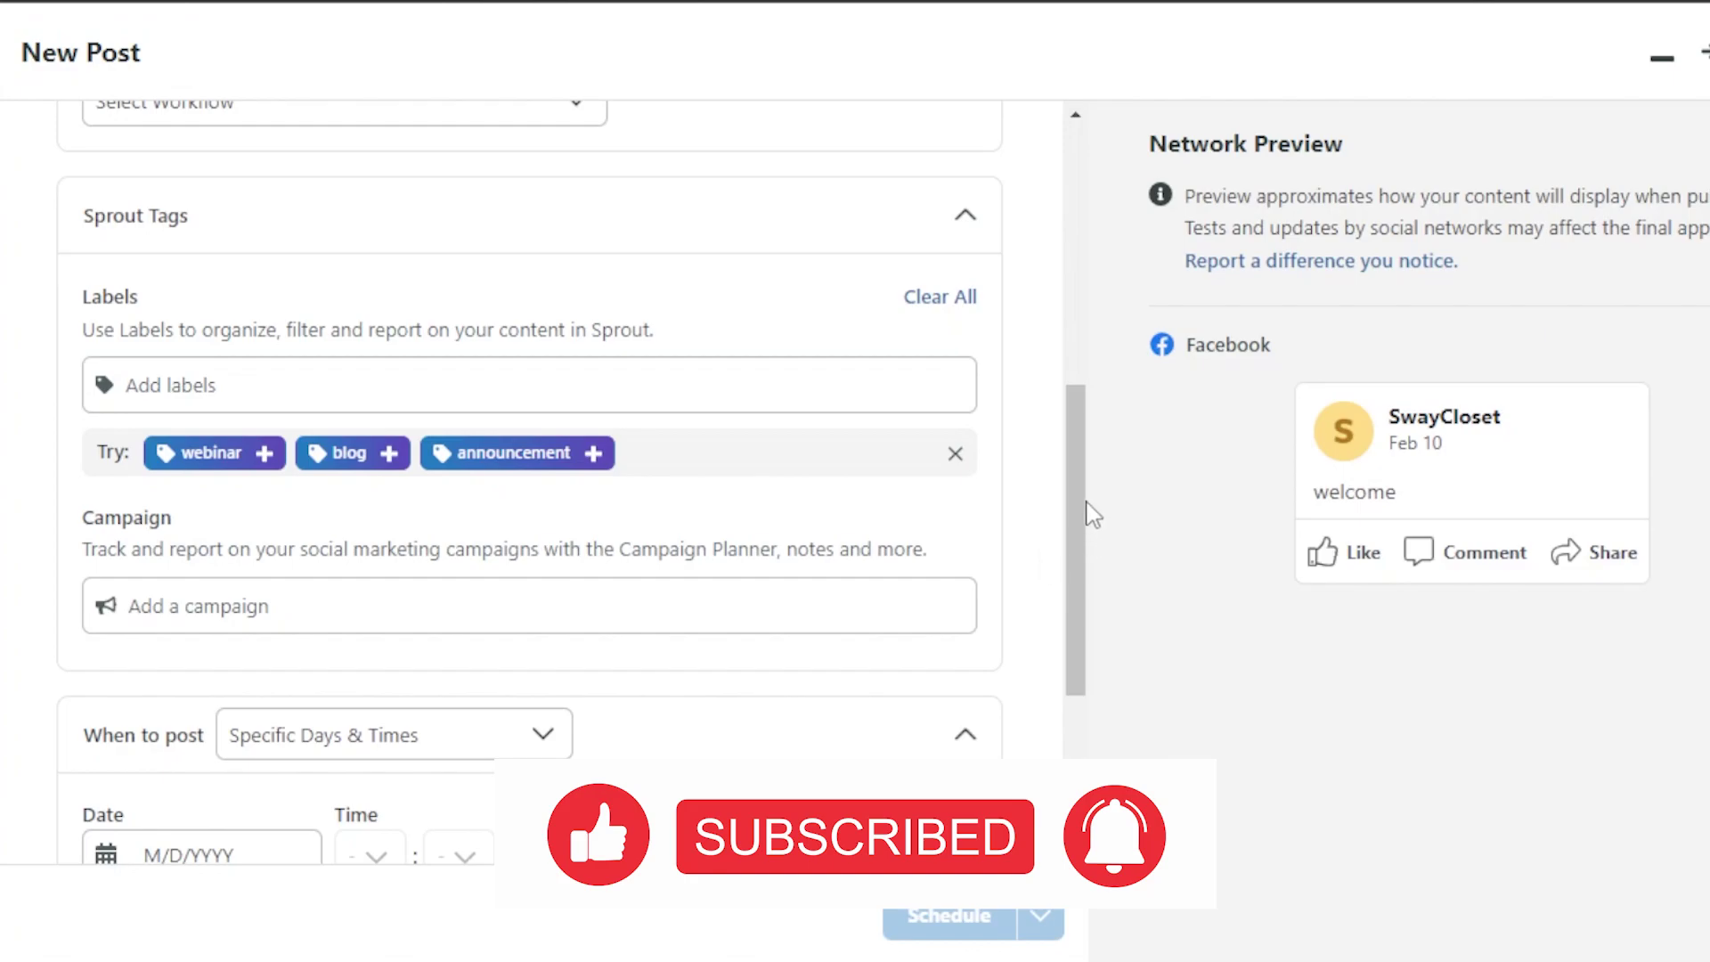
left_click_drag(1081, 484, 1083, 642)
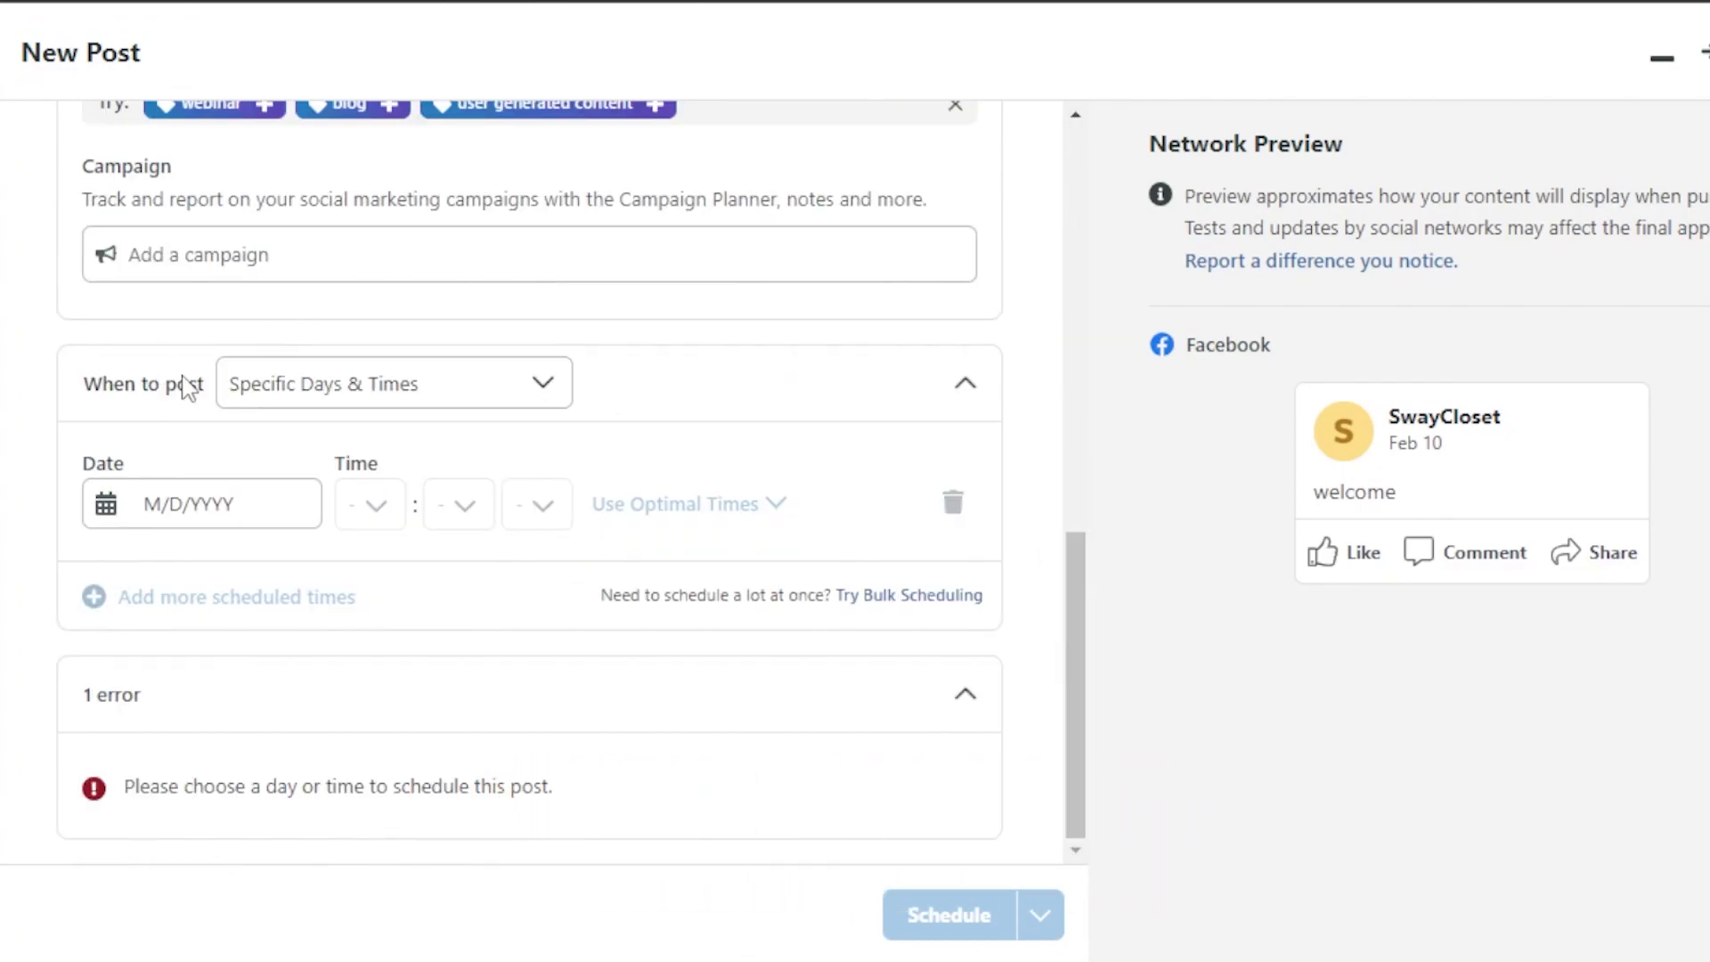
left_click(407, 390)
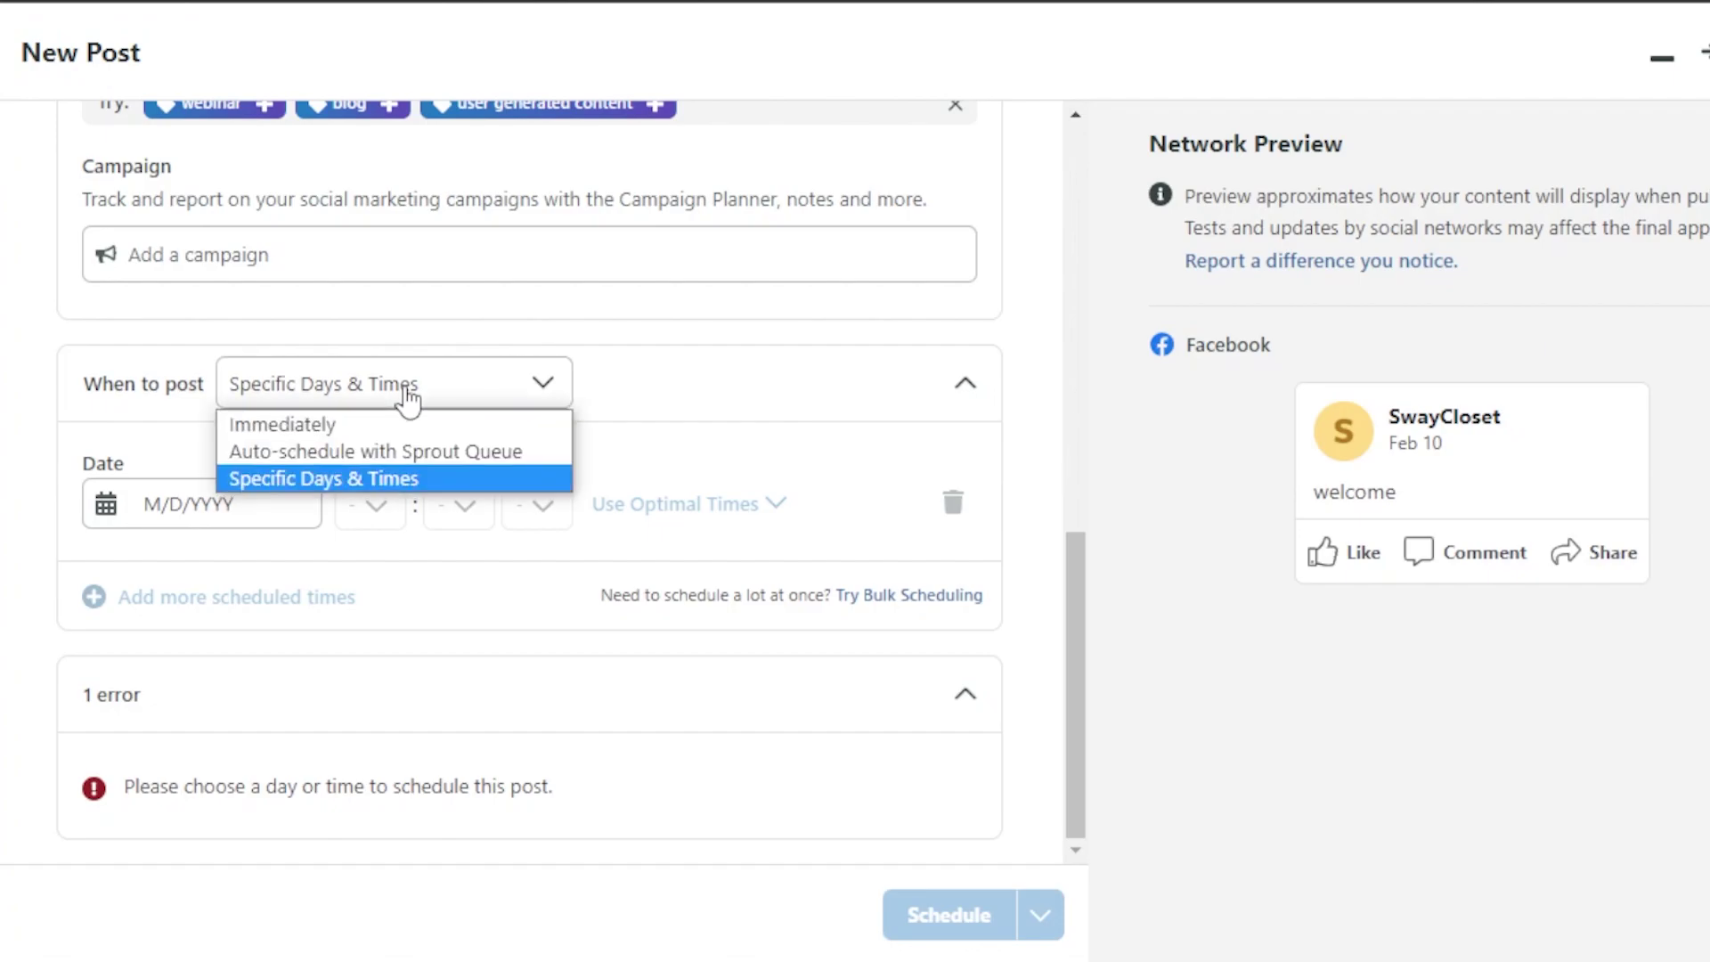
left_click(287, 428)
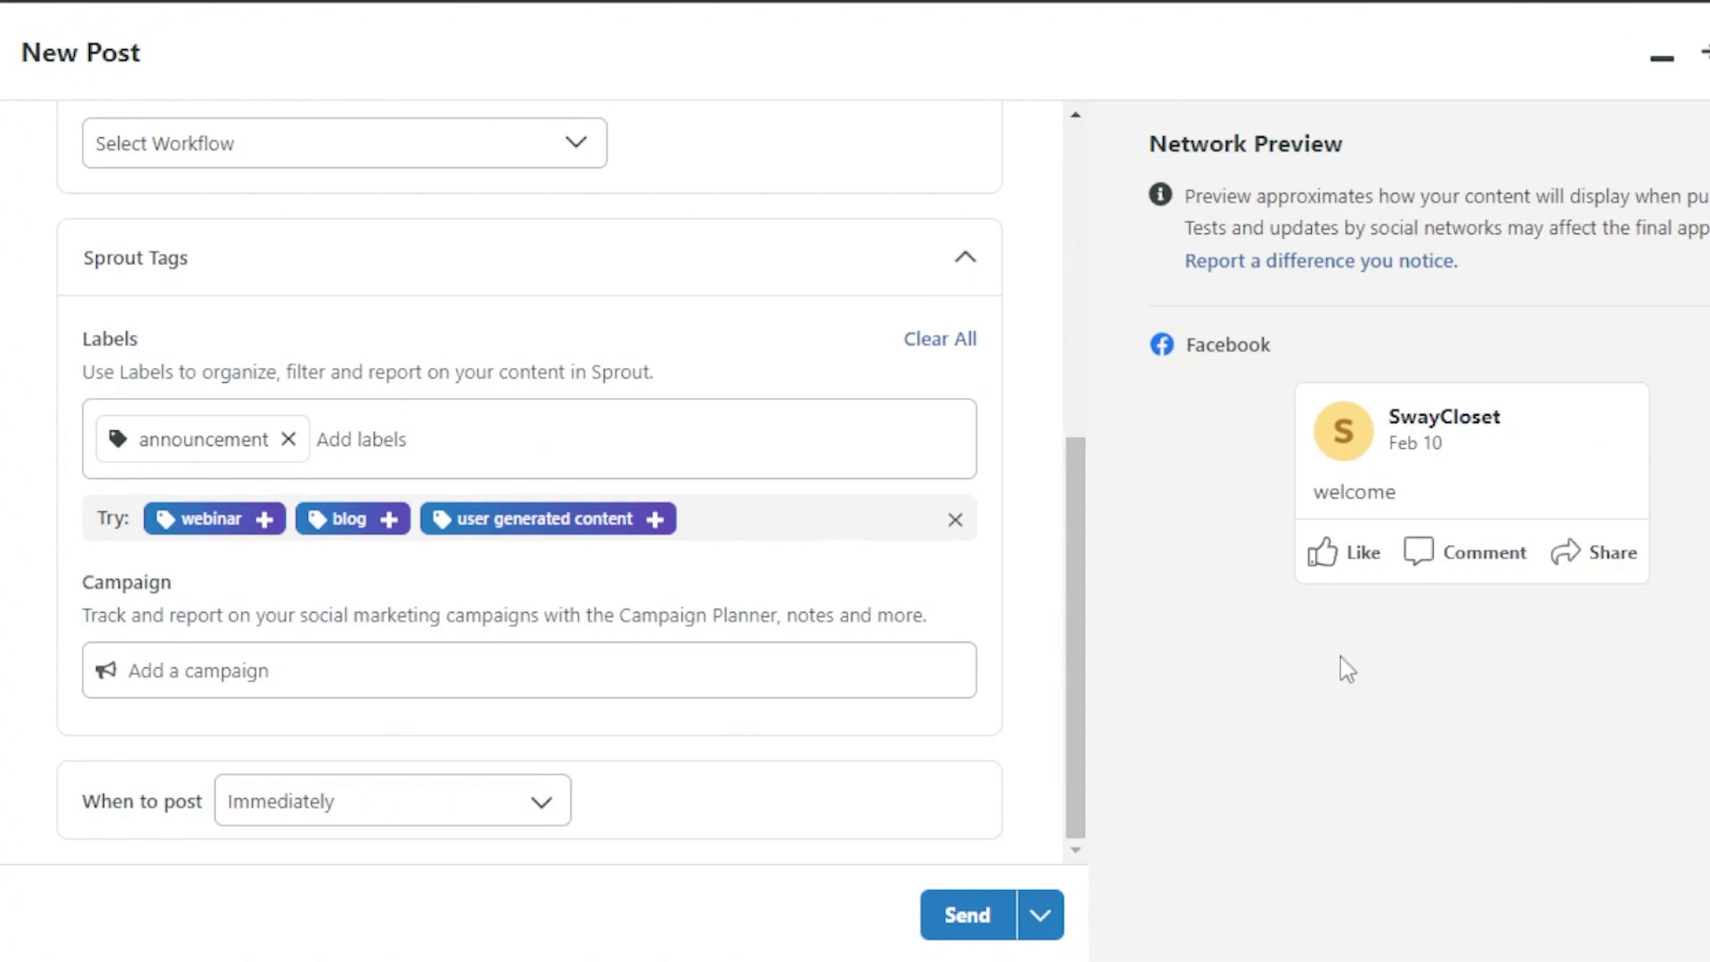
Switch When to post to Specific Days & Times and pick February 15, 2023.
left_click(532, 800)
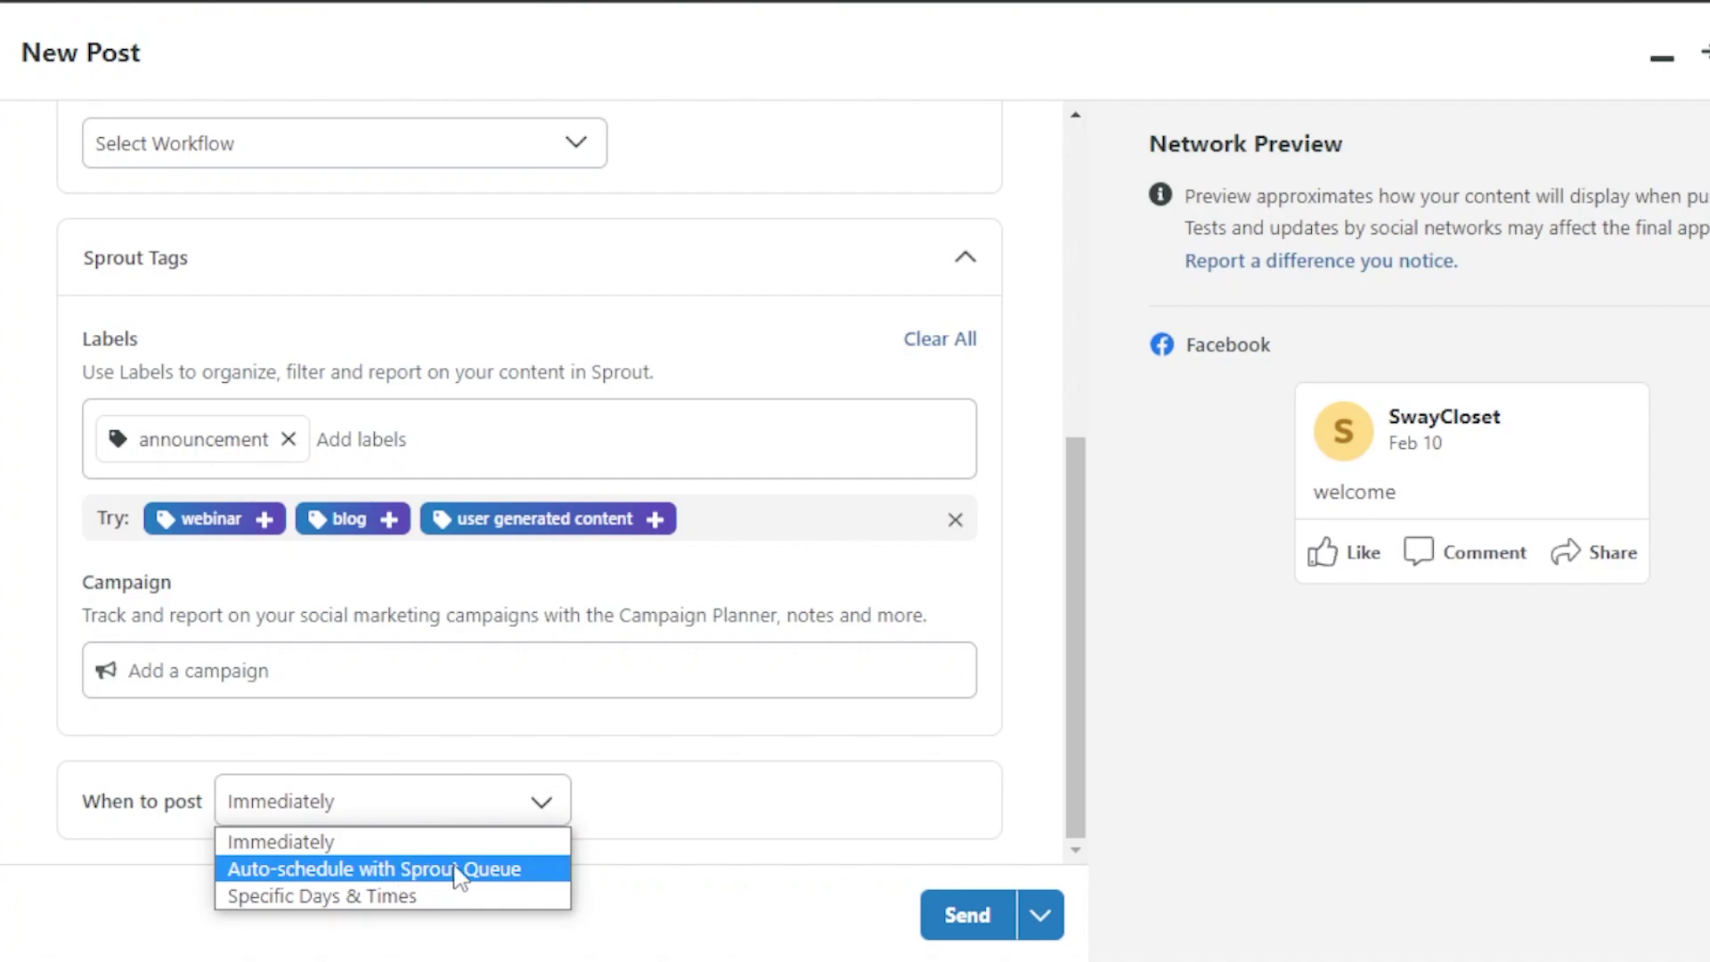
left_click(282, 897)
left_click_drag(1091, 429, 1081, 636)
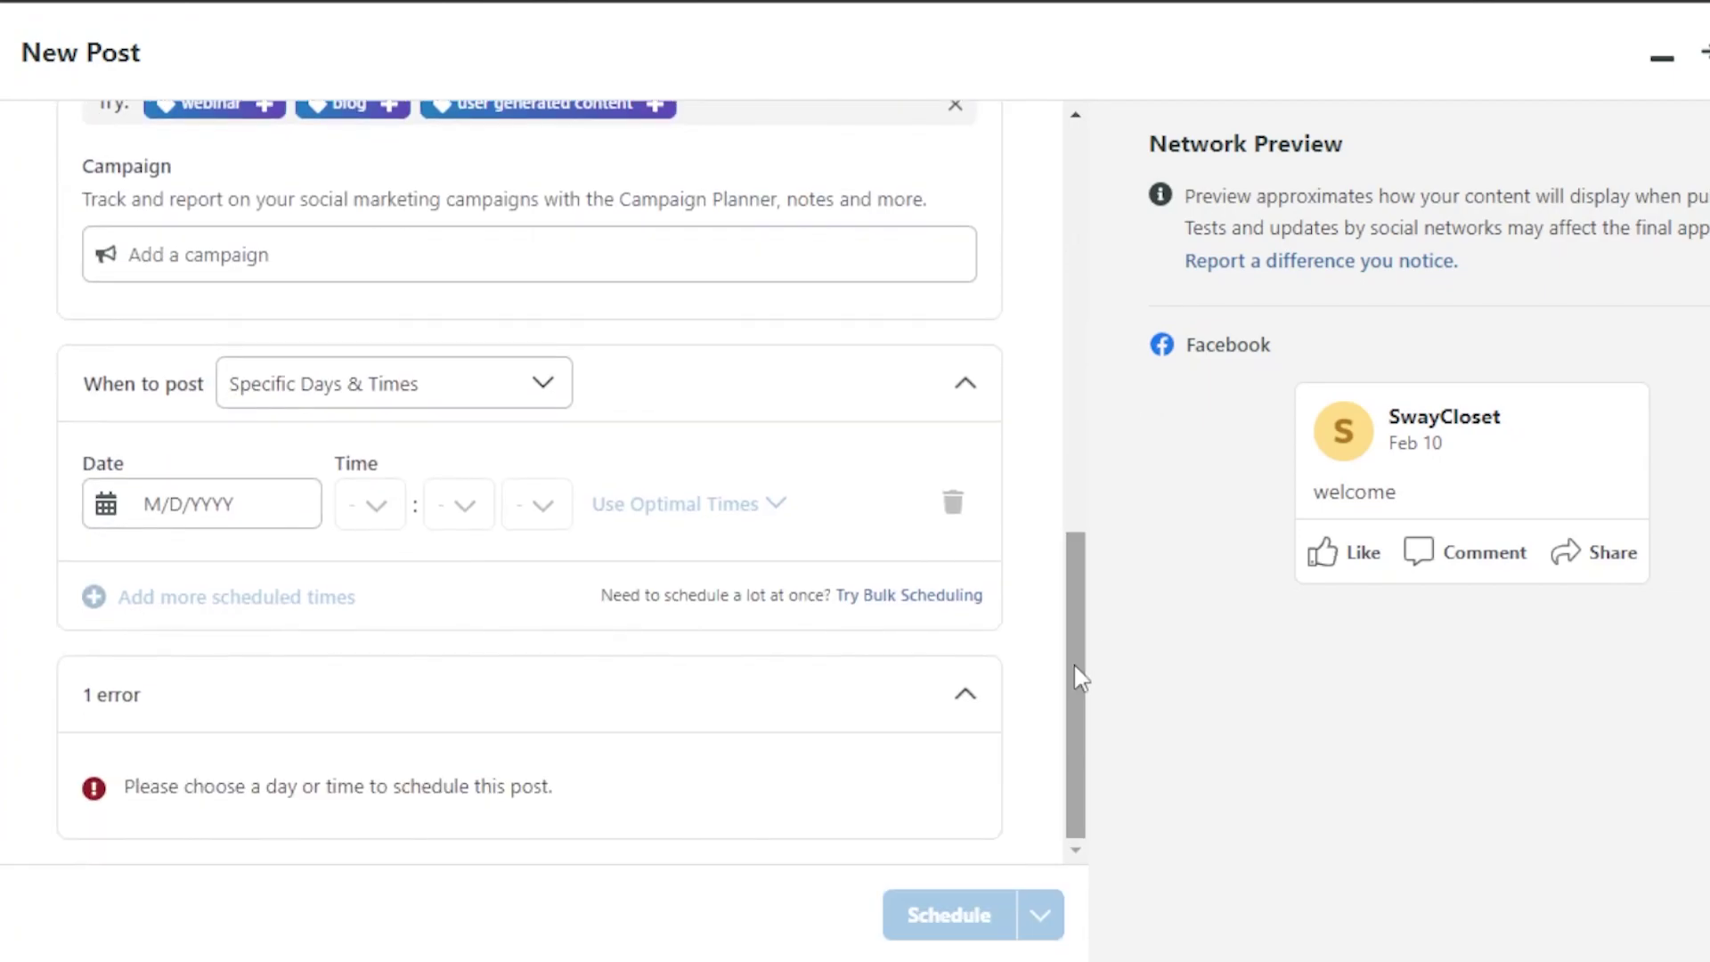
left_click(220, 502)
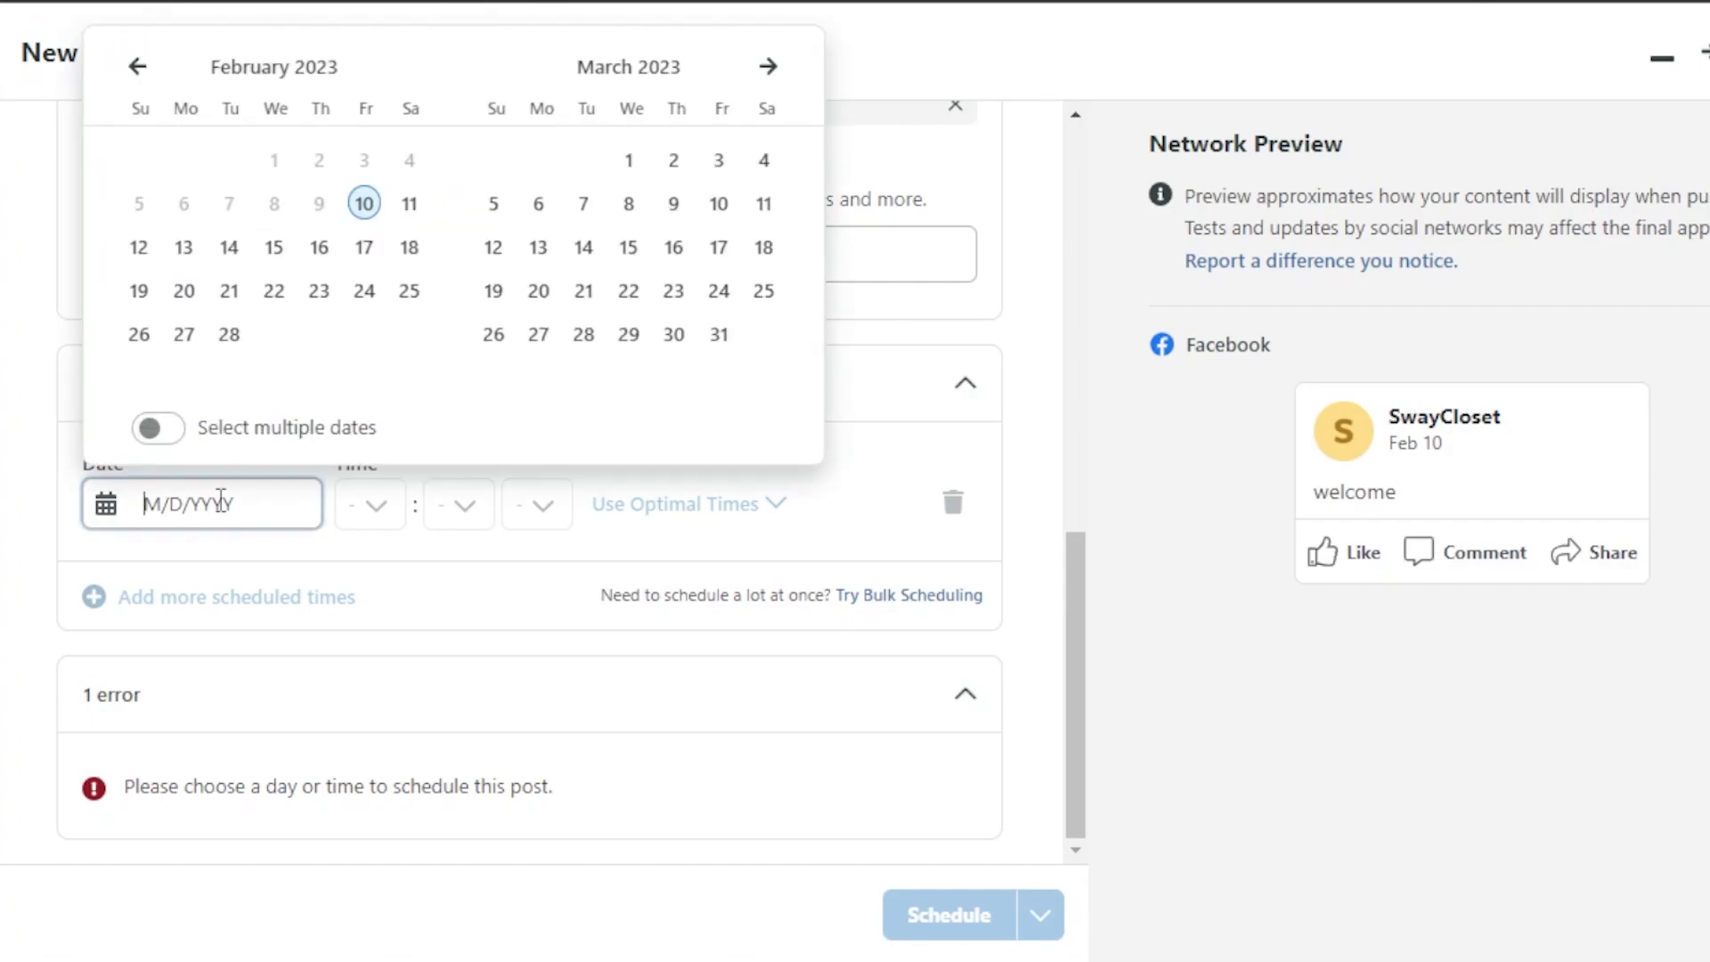
left_click(275, 249)
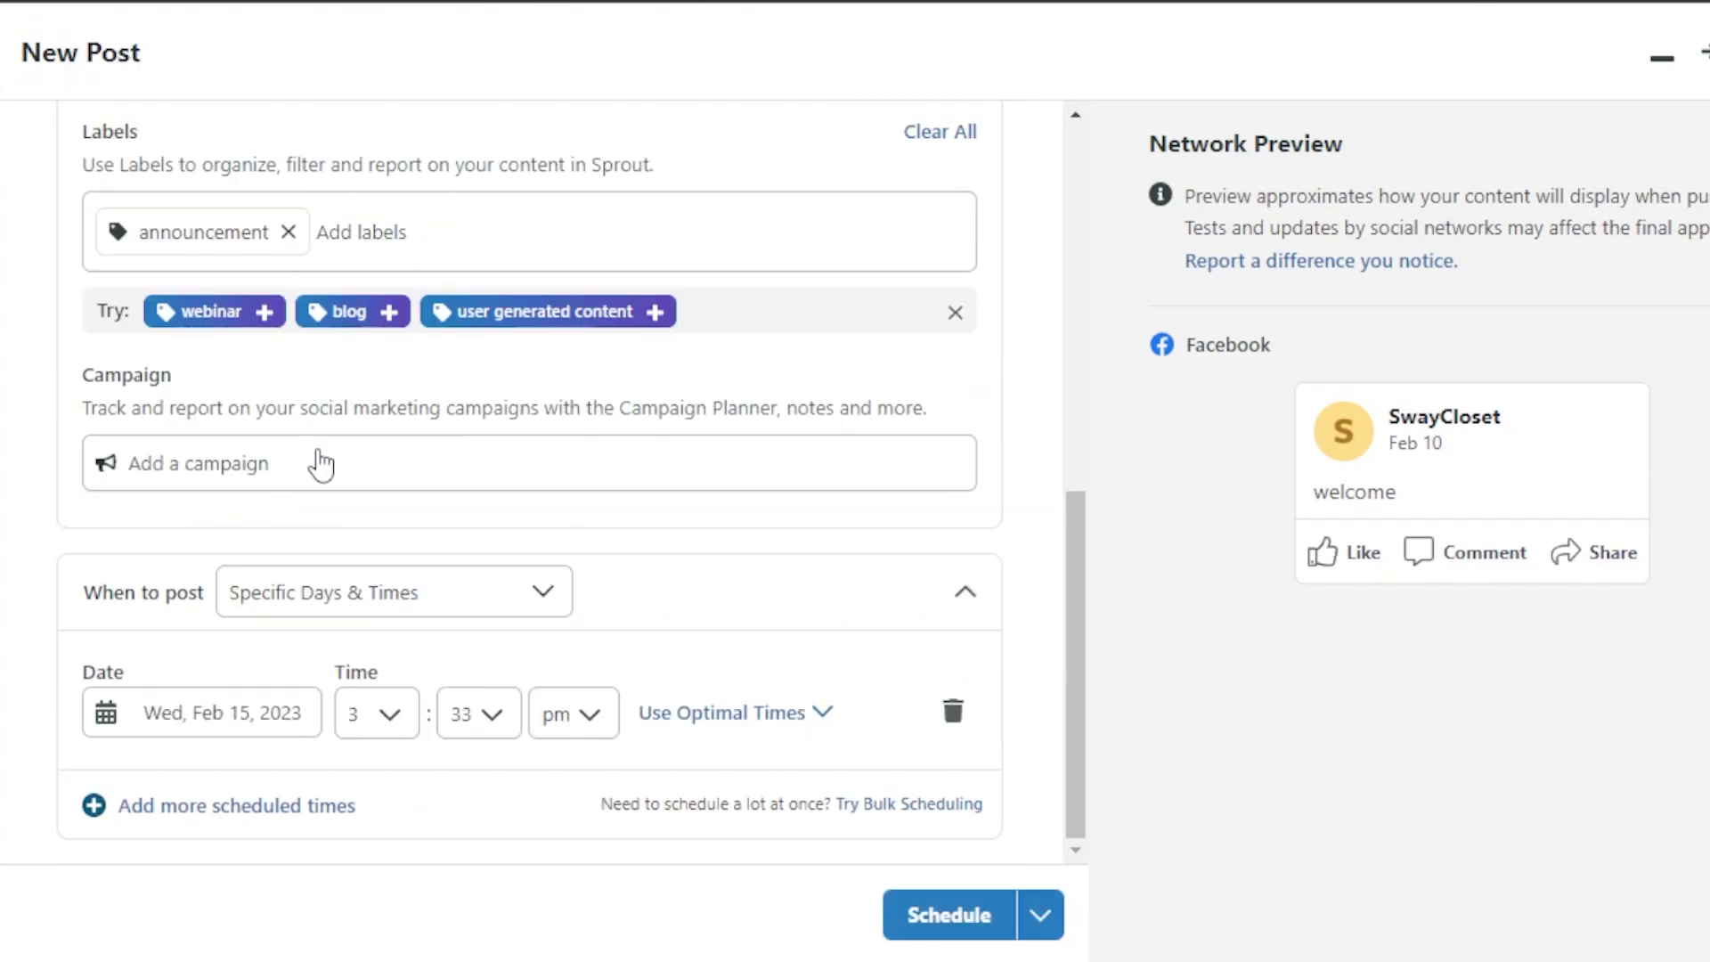
Set the posting time to 5:00 pm.
left_click(390, 728)
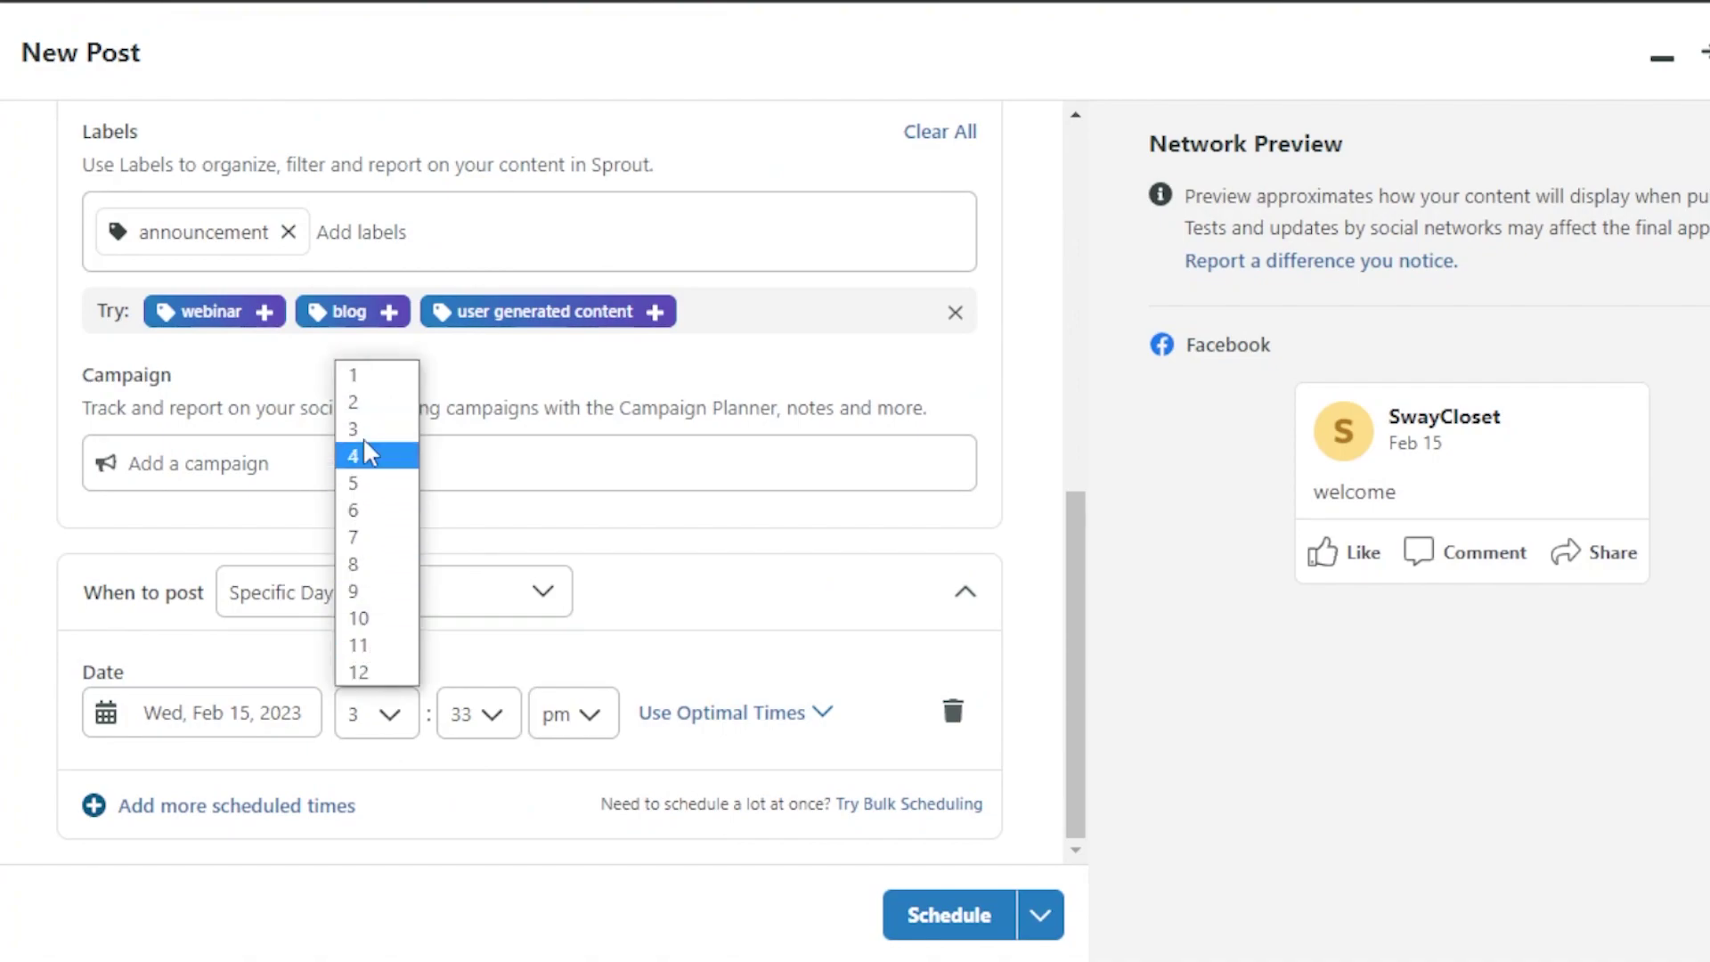
left_click(356, 488)
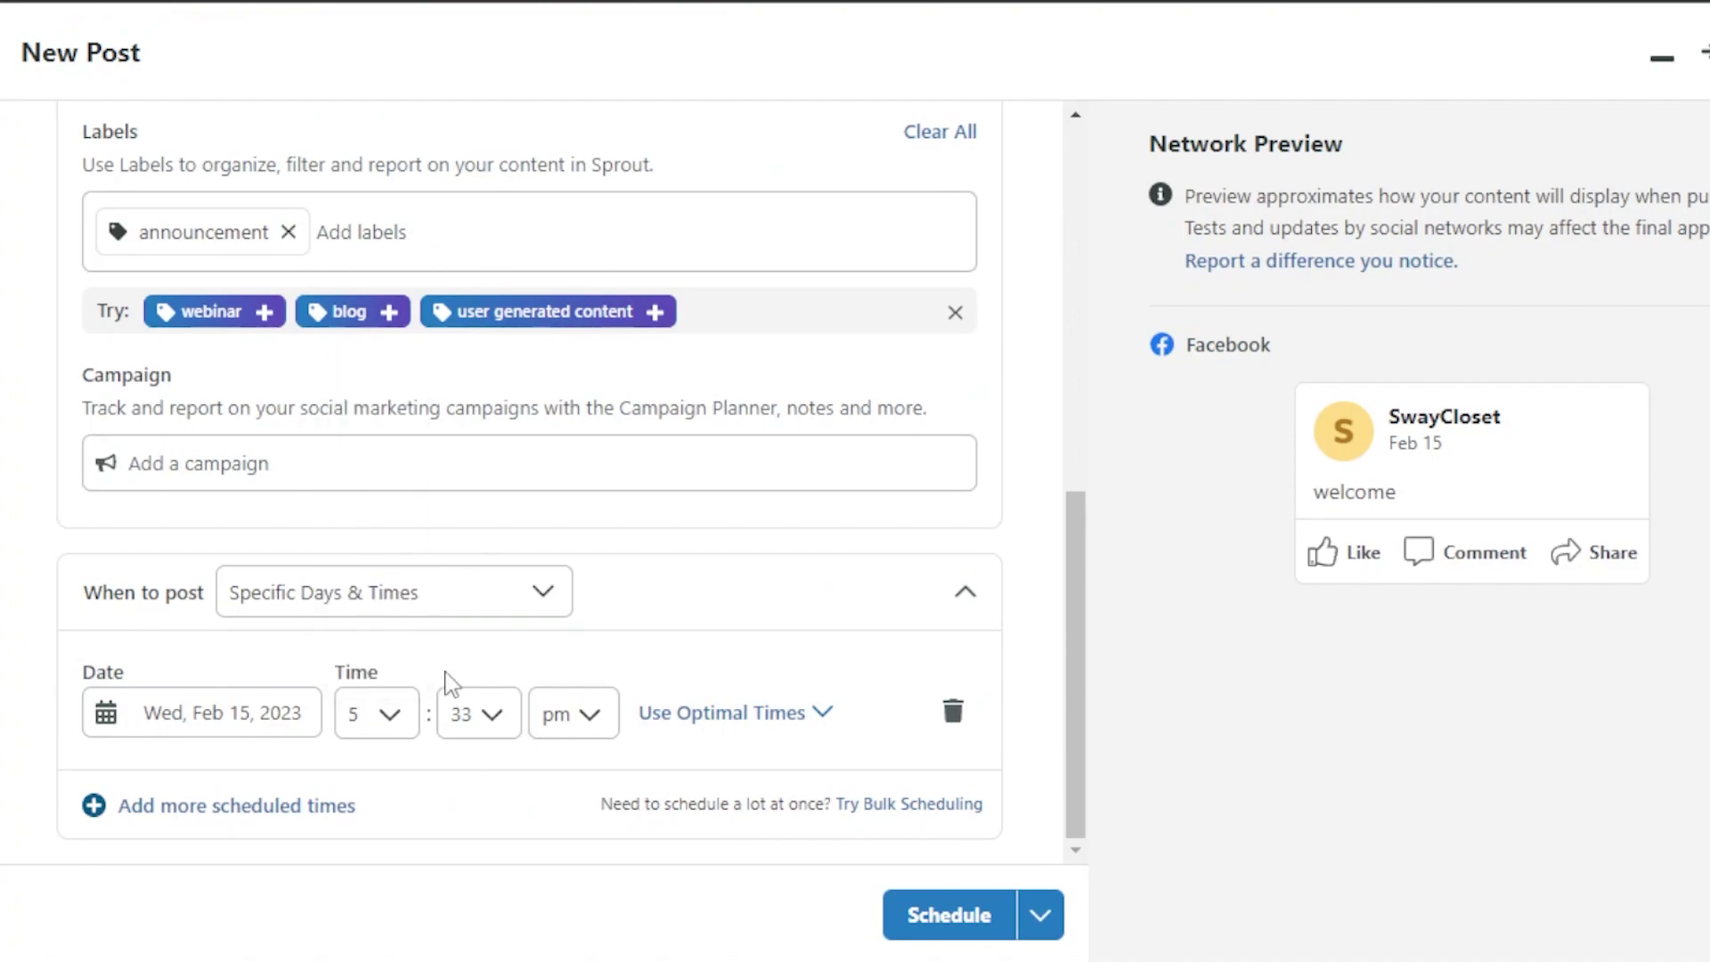
left_click(488, 723)
left_click_drag(509, 351, 496, 147)
left_click(475, 153)
left_click_drag(1077, 577, 1116, 844)
left_click_drag(1076, 782, 645, 255)
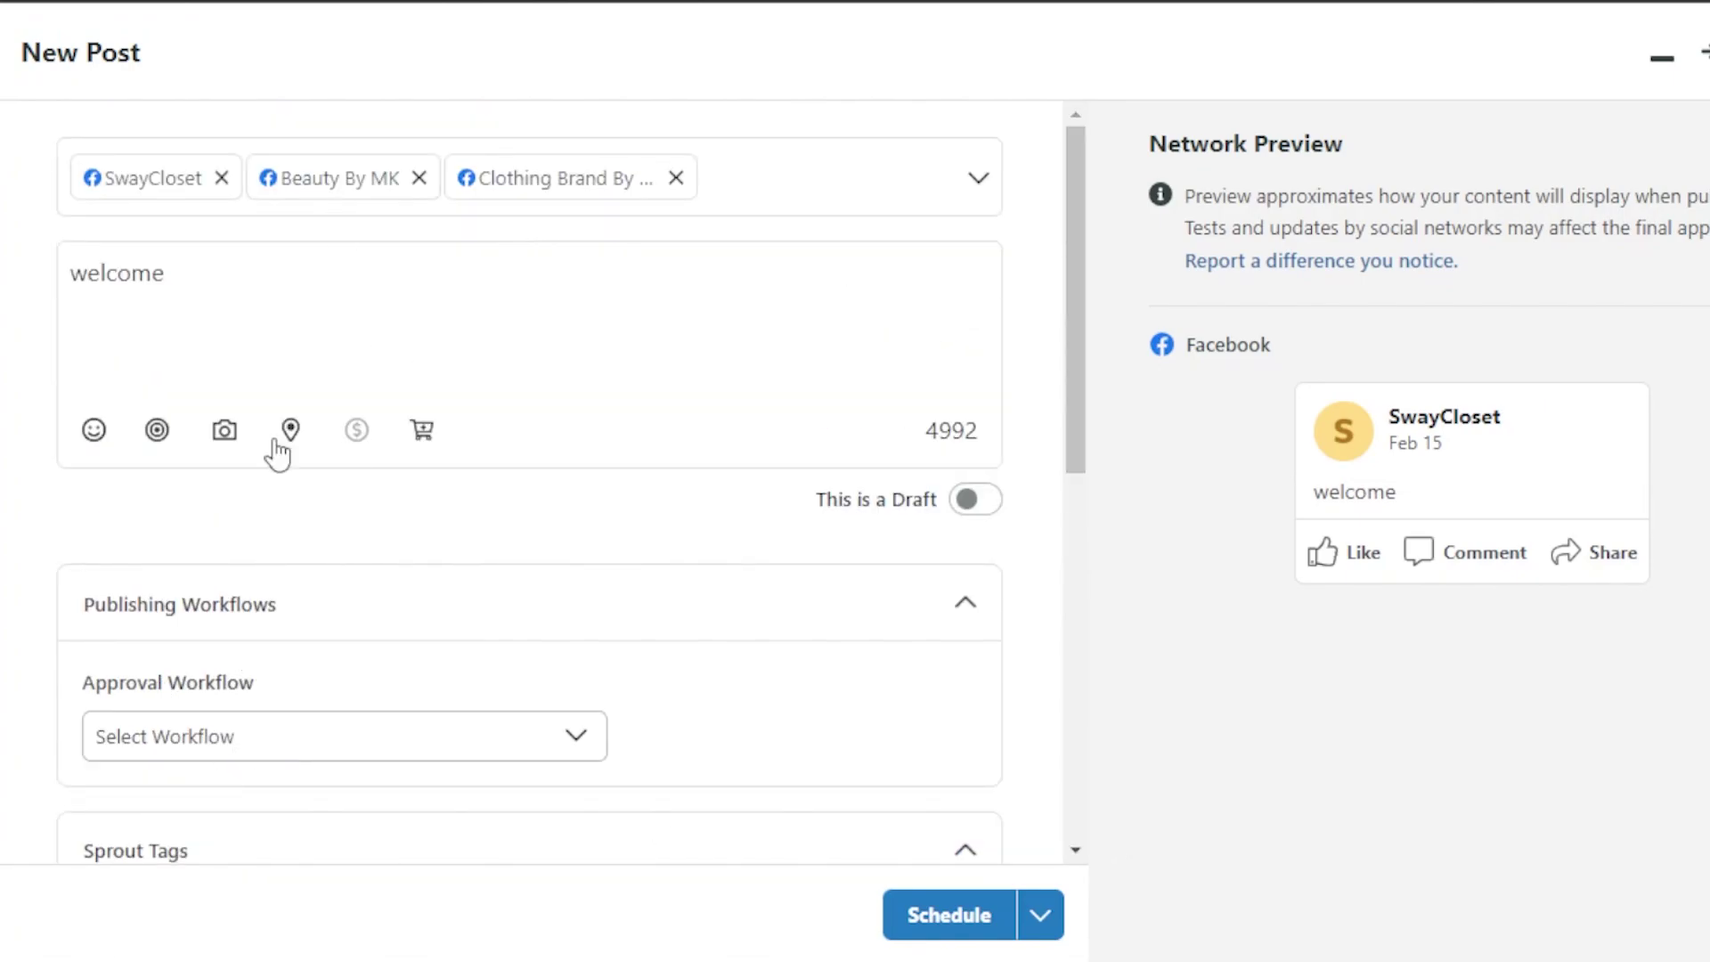
left_click(94, 430)
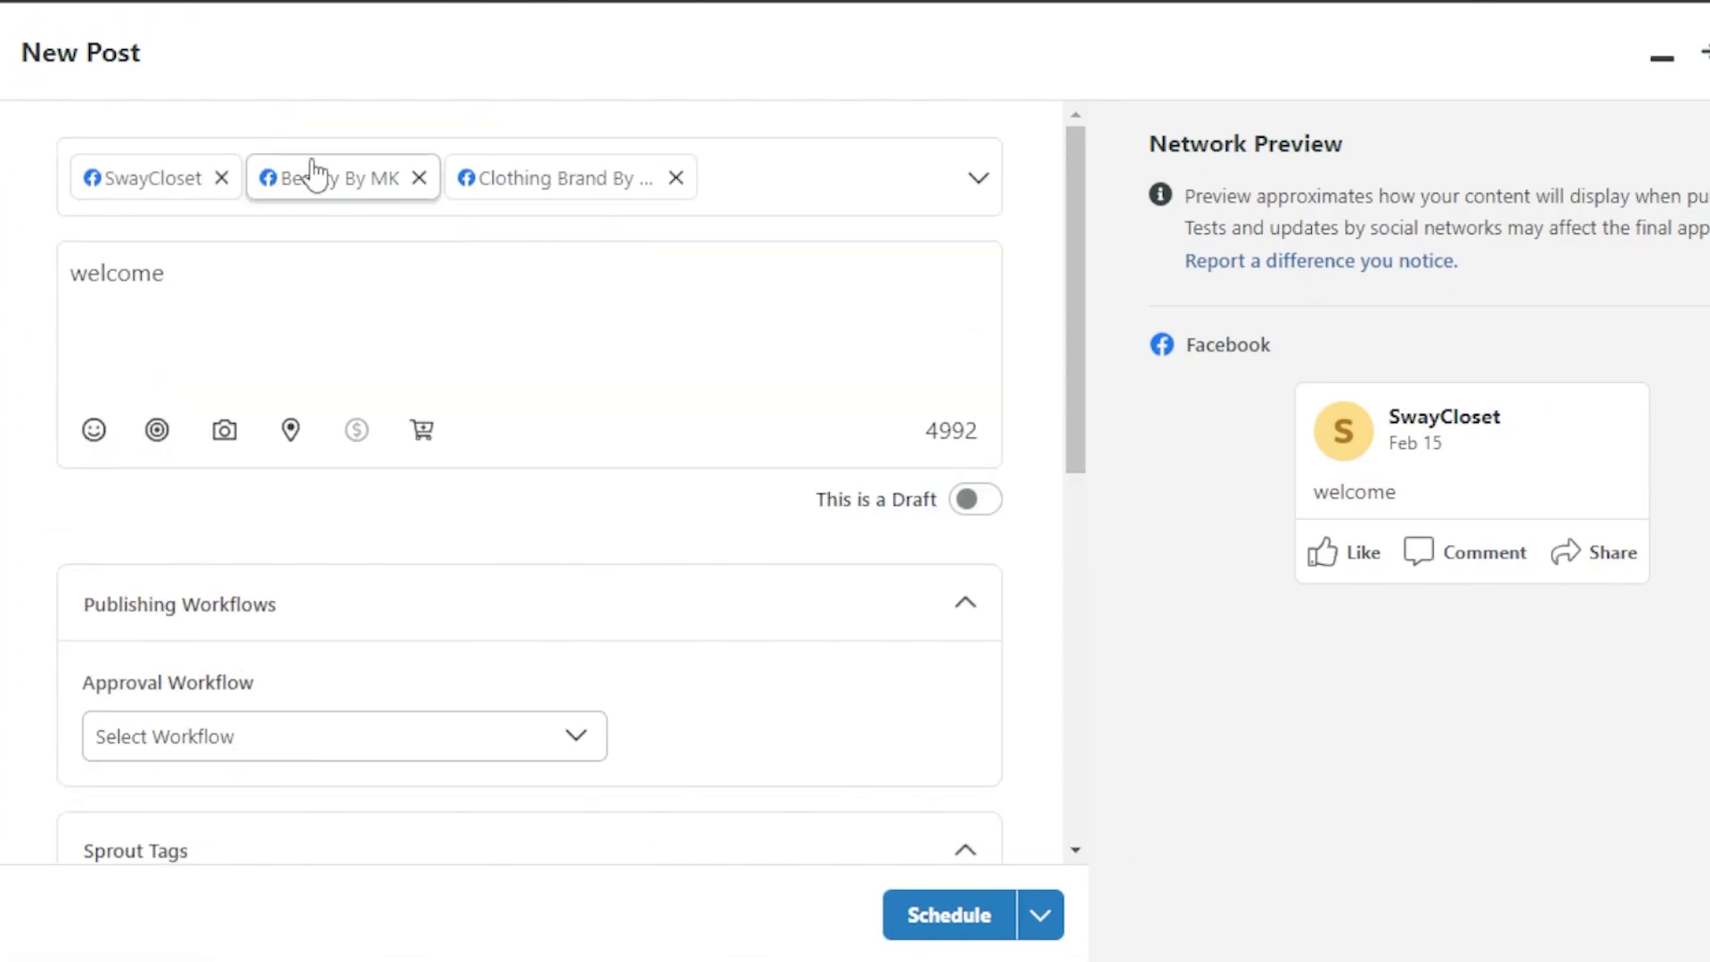
left_click_drag(1079, 217, 1043, 118)
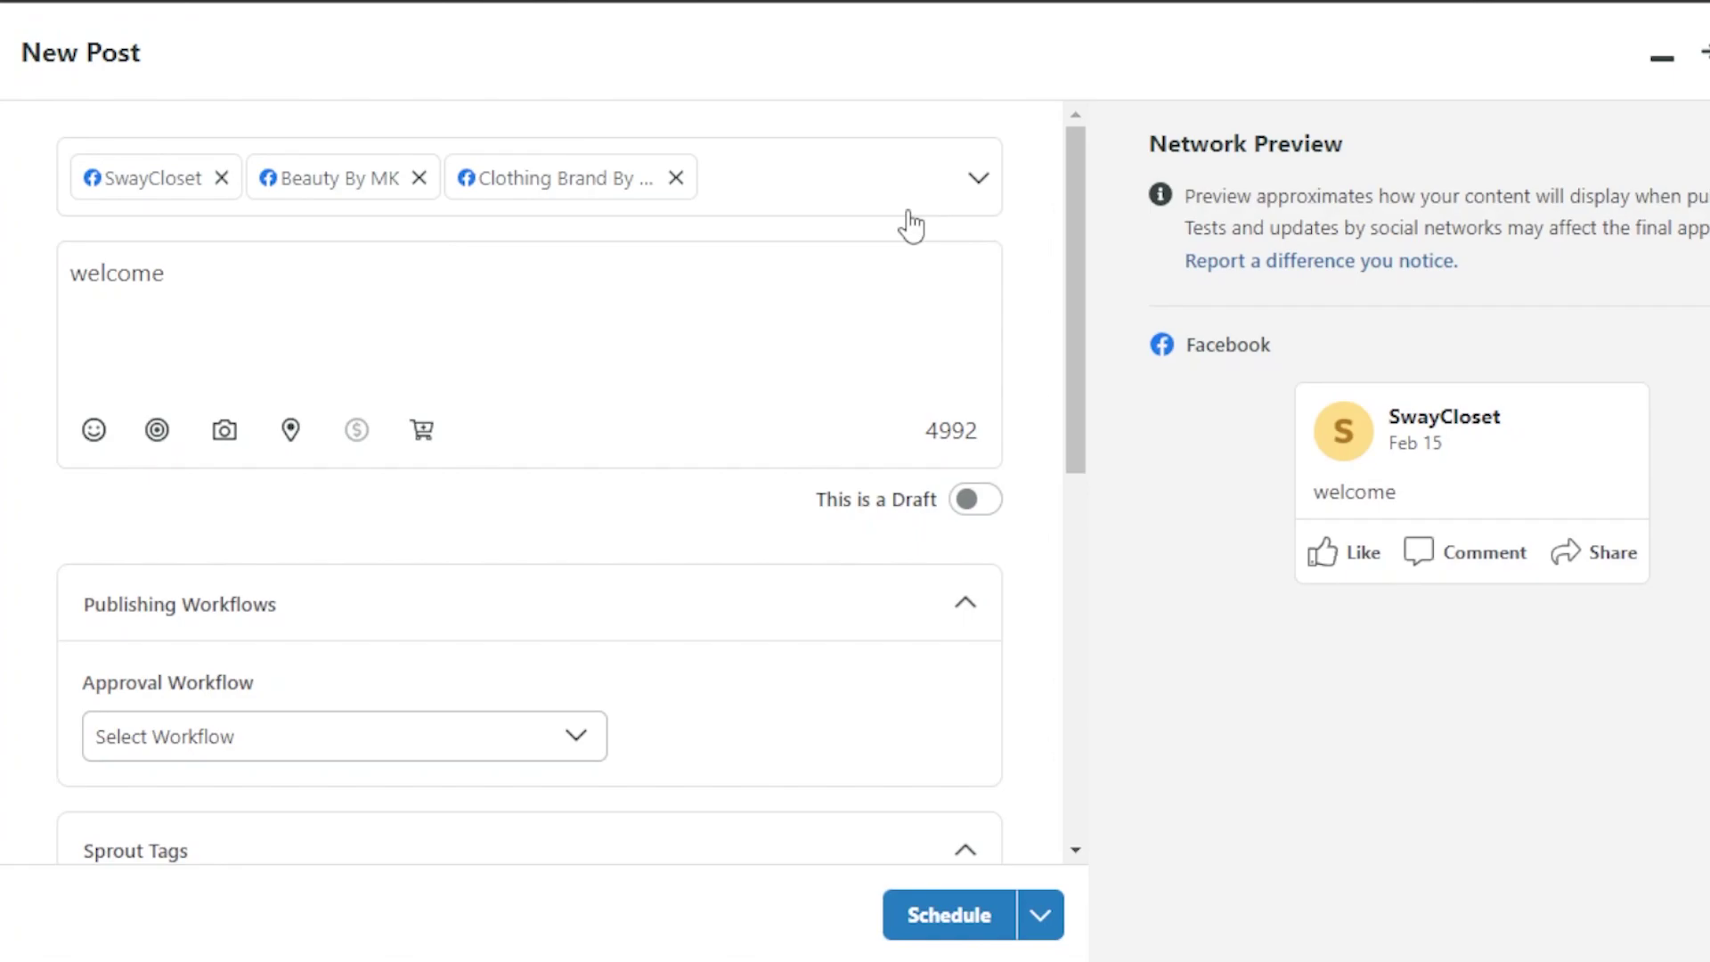
left_click_drag(1072, 214, 1060, 175)
left_click_drag(1085, 245, 1088, 163)
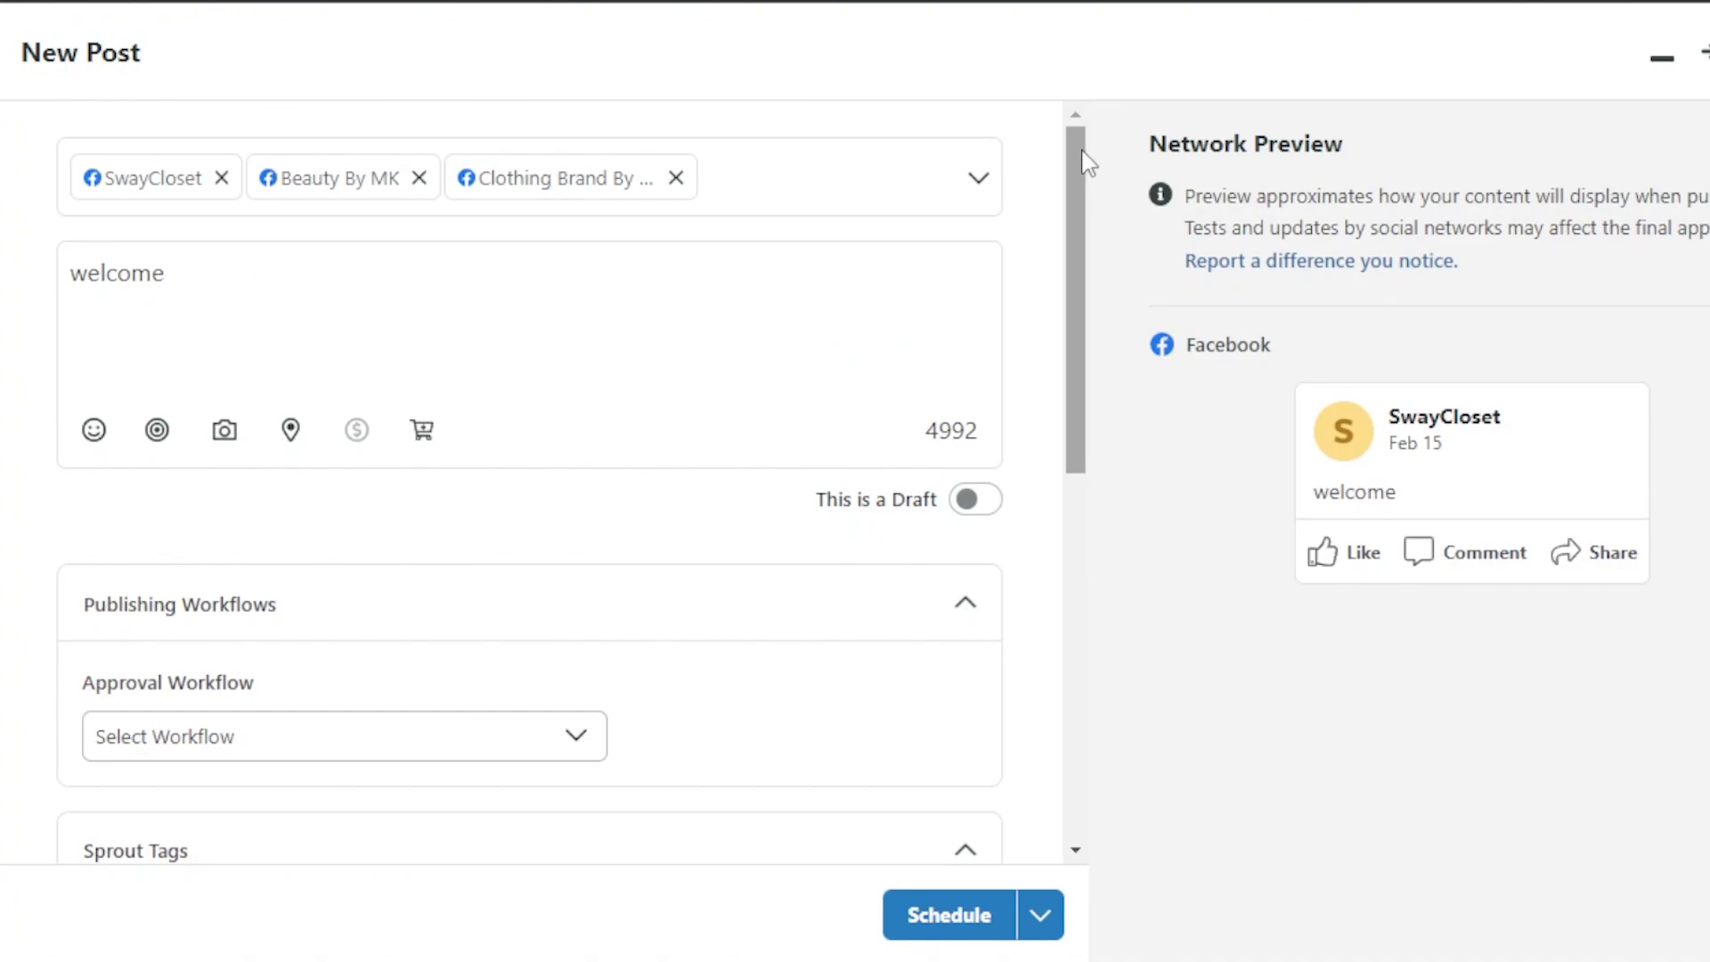
mouse_move(1088, 163)
left_mouse_down()
mouse_move(1076, 229)
mouse_move(1076, 134)
left_mouse_up()
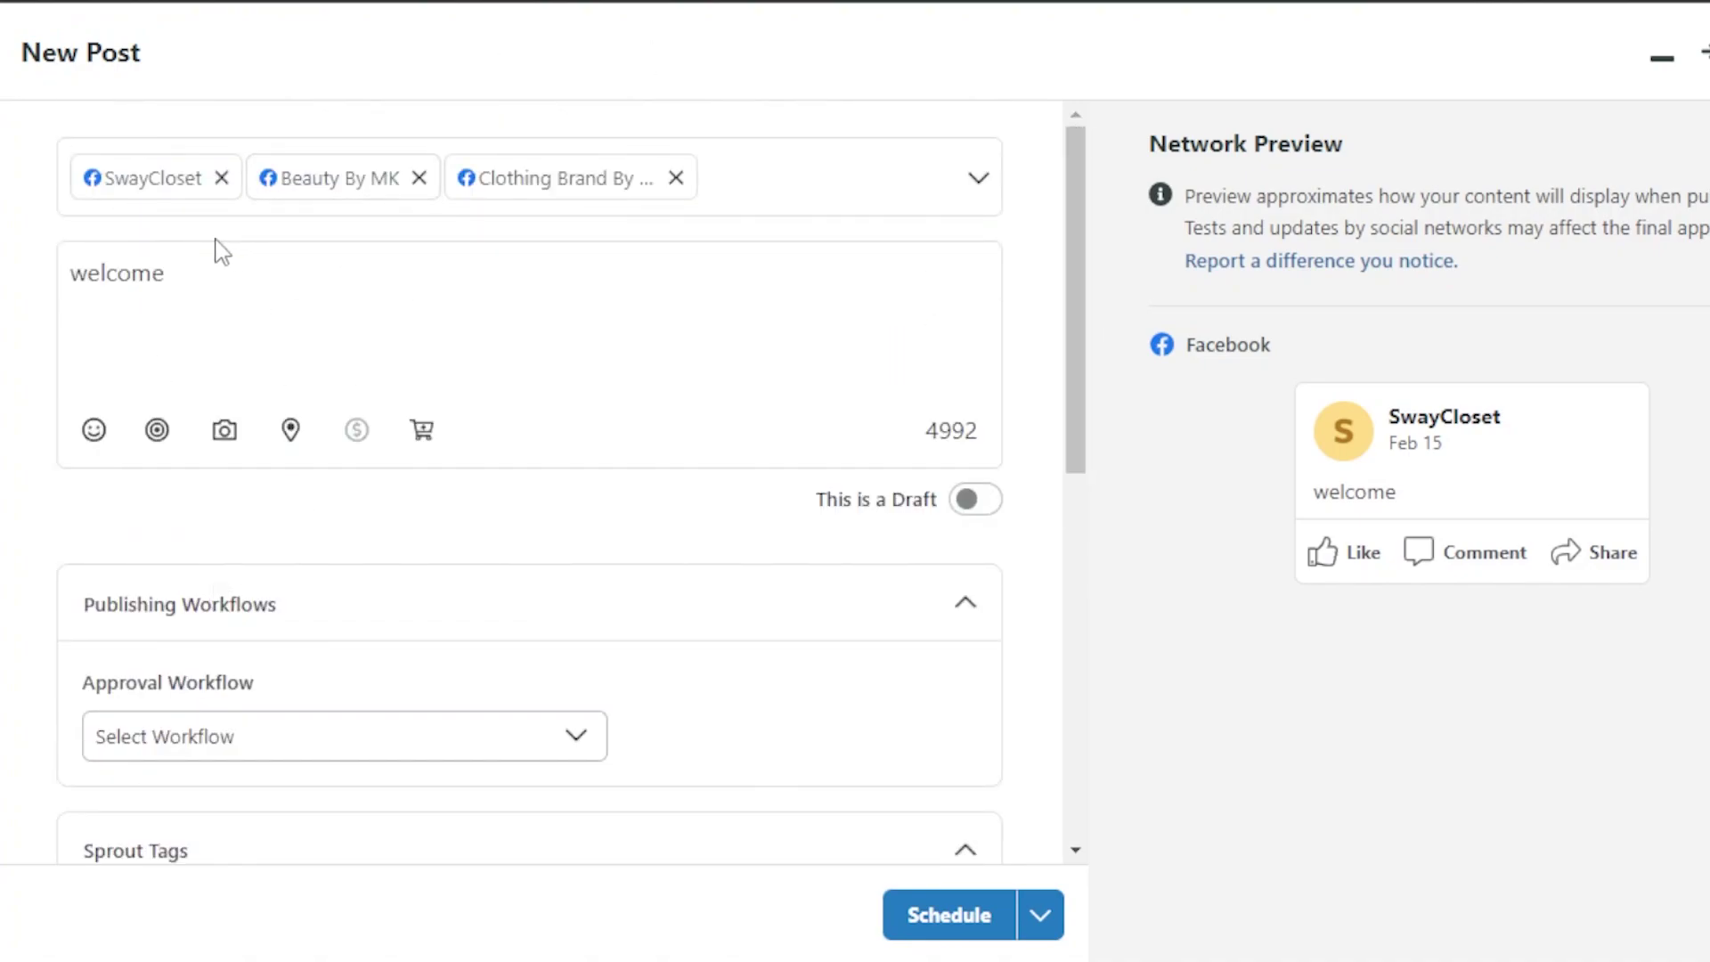
scroll(1072, 303, "down", 8)
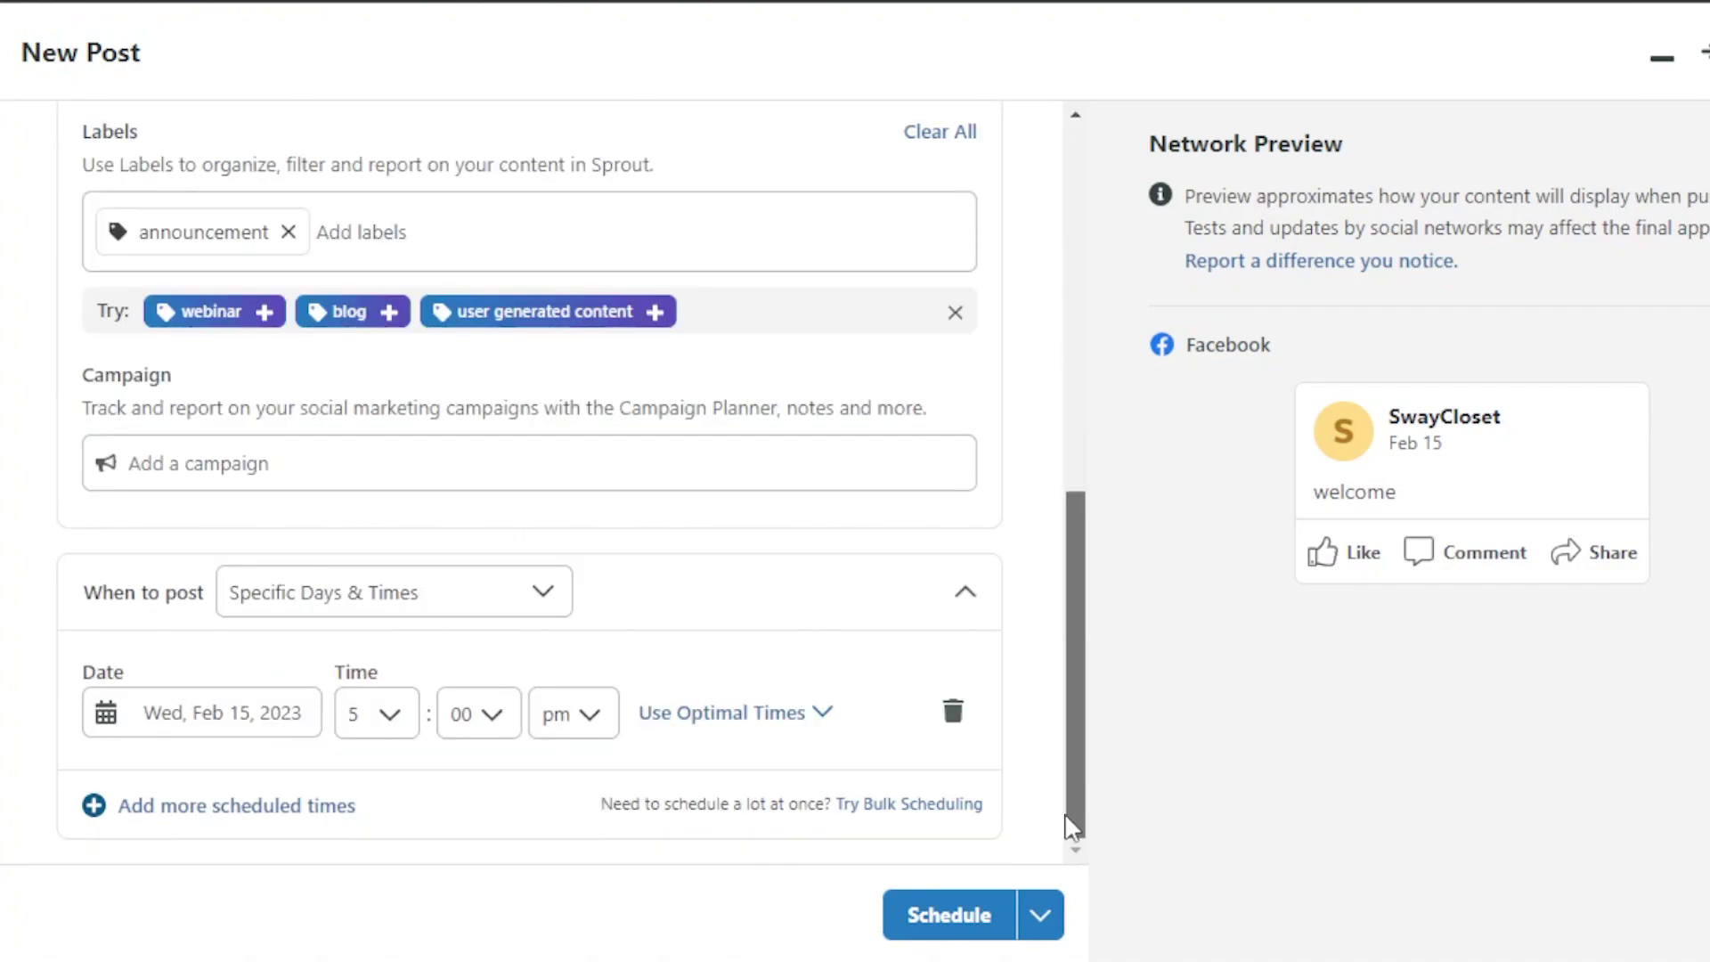
scroll(1079, 311, "up", 5)
scroll(1087, 312, "up", 3)
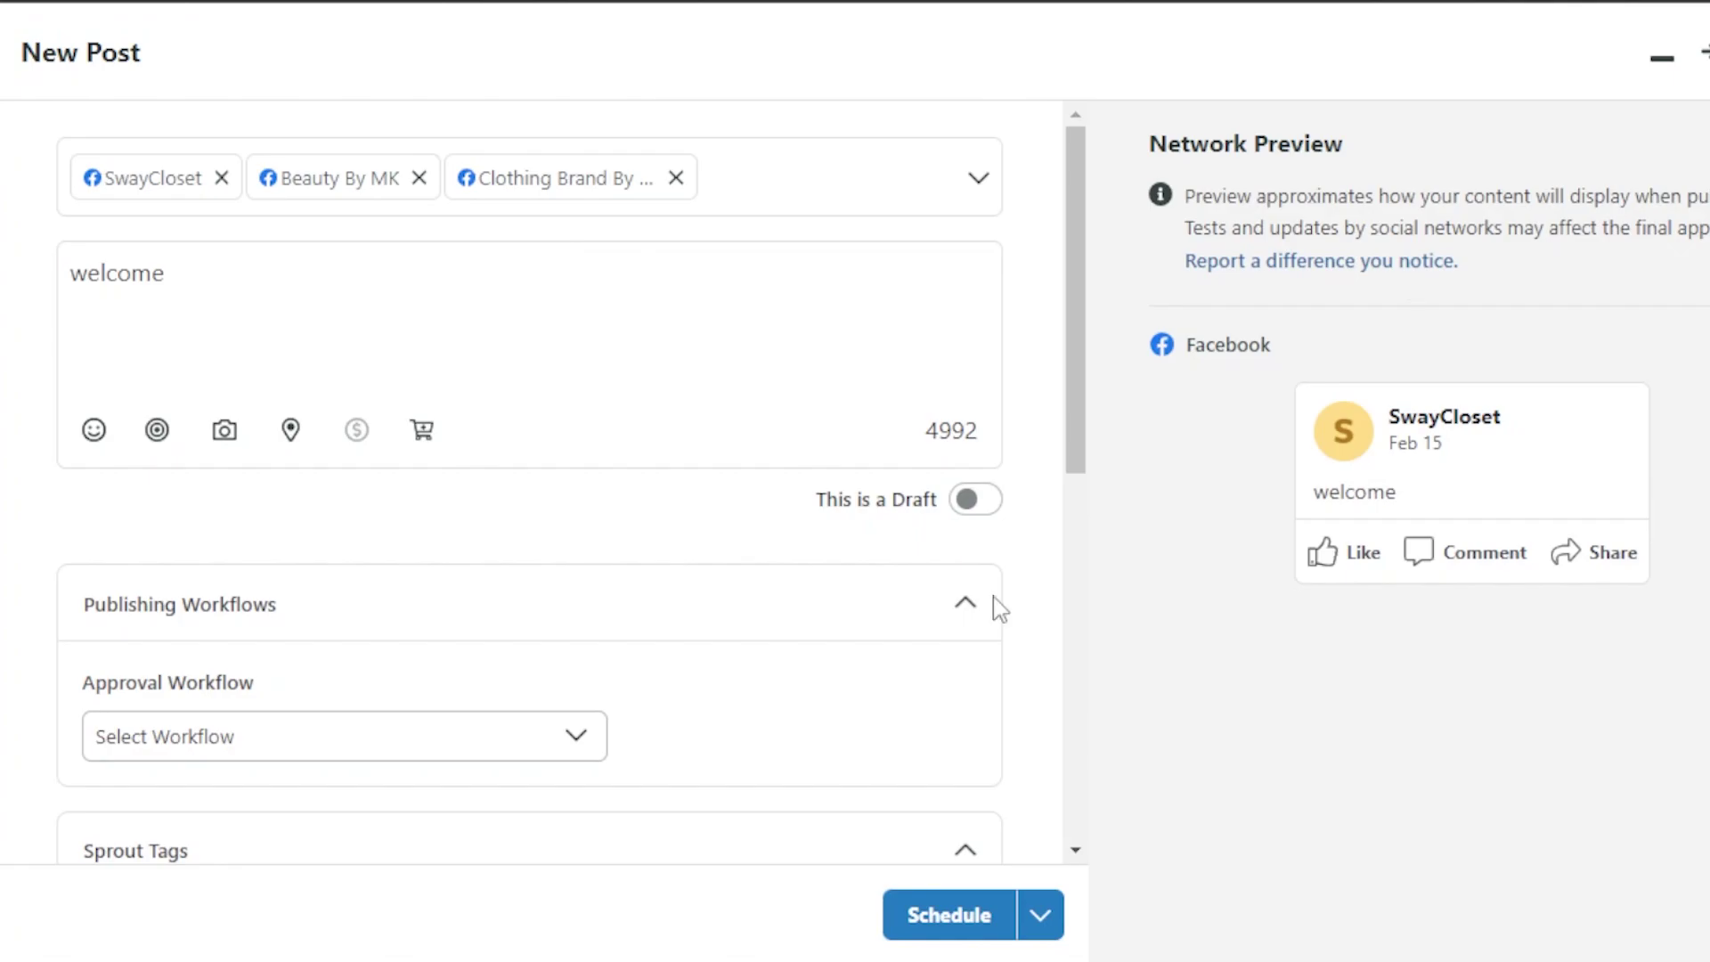
Scroll the Groups & Social Profiles page listing the three connected Facebook pages.
left_click_drag(1073, 306, 1101, 614)
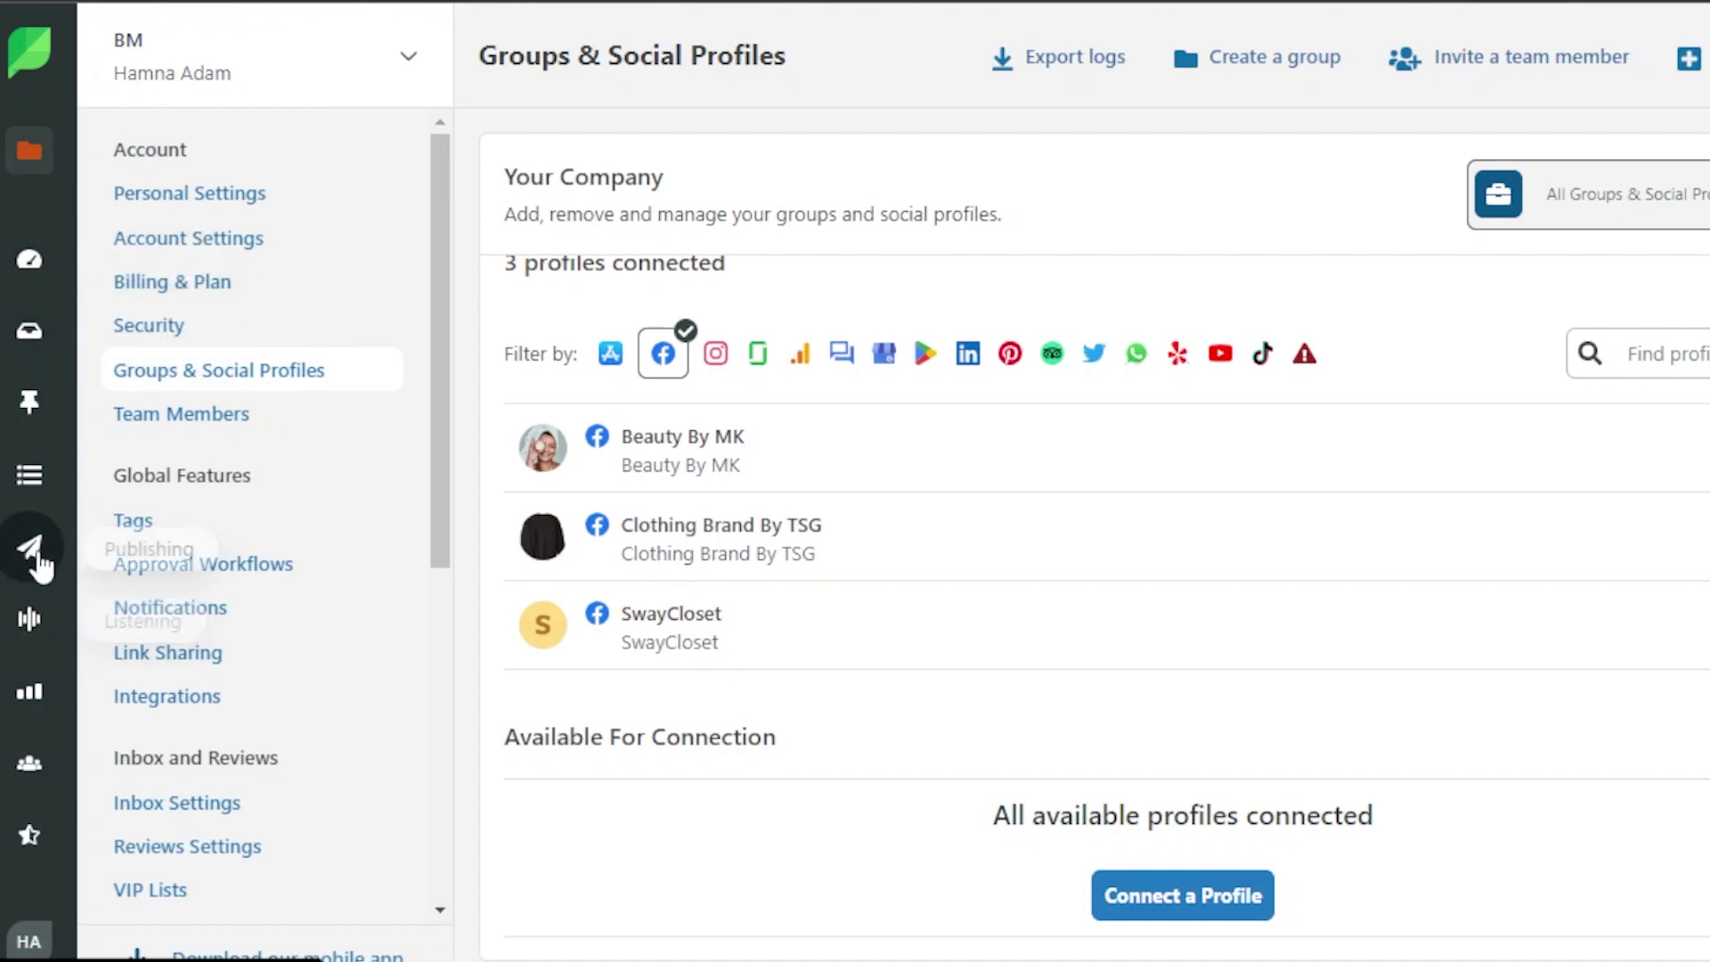
left_click(36, 690)
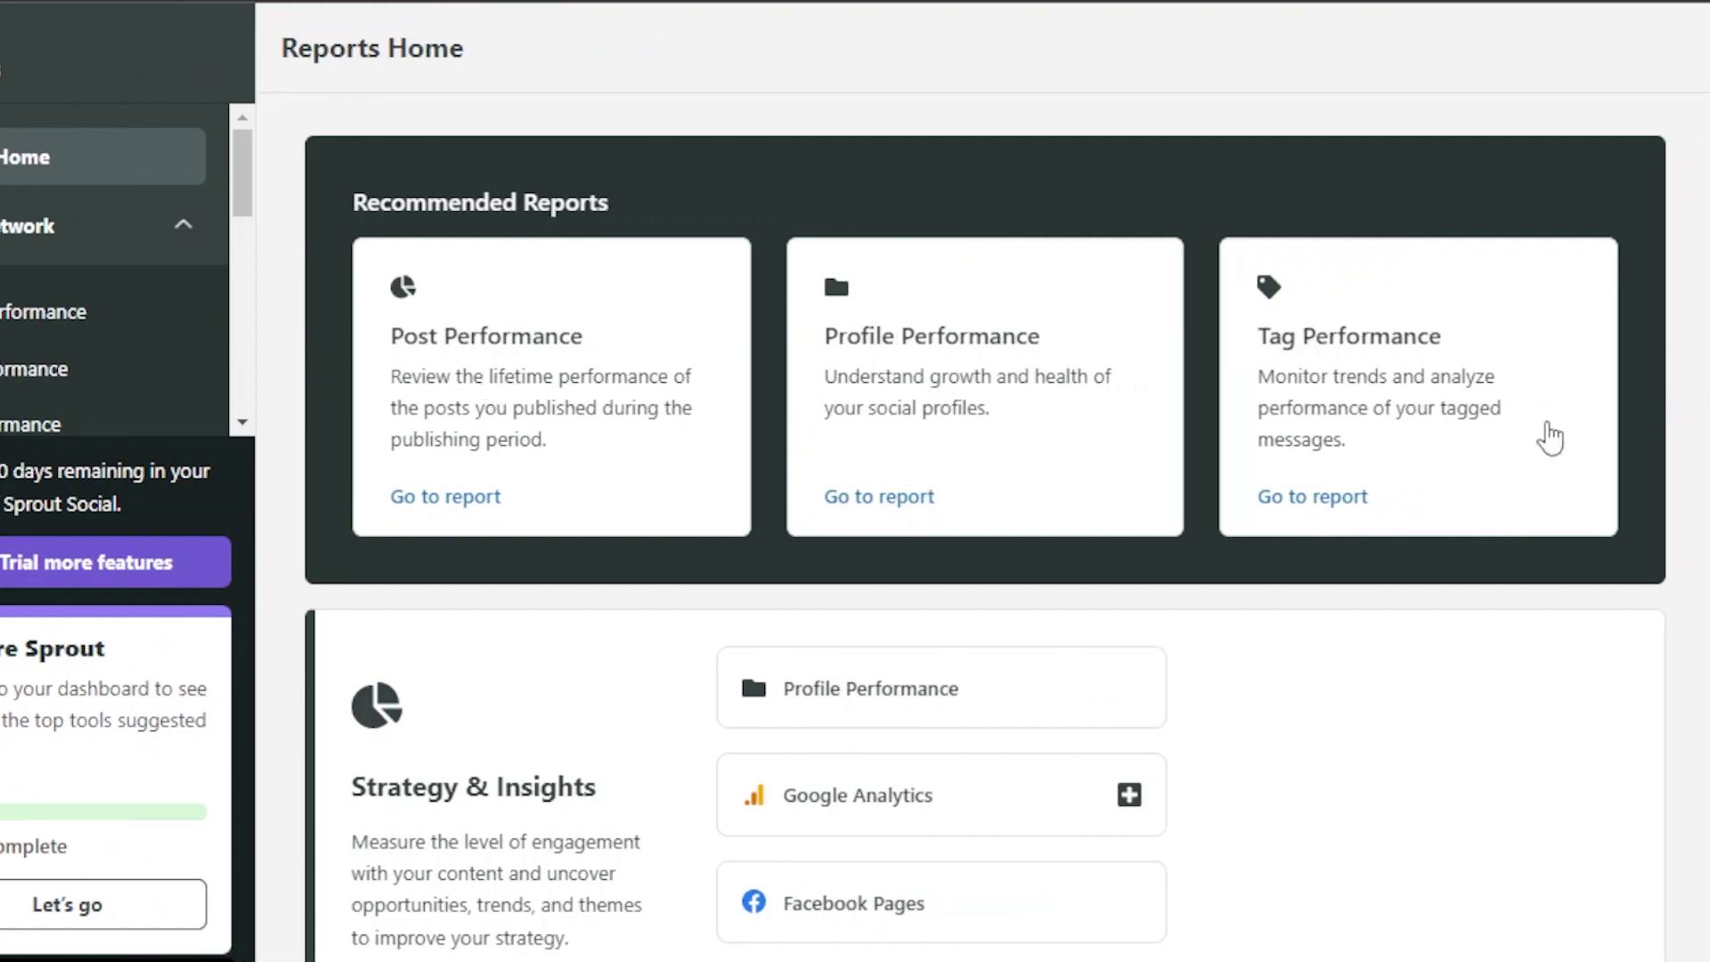
scroll(984, 526, "down", 5)
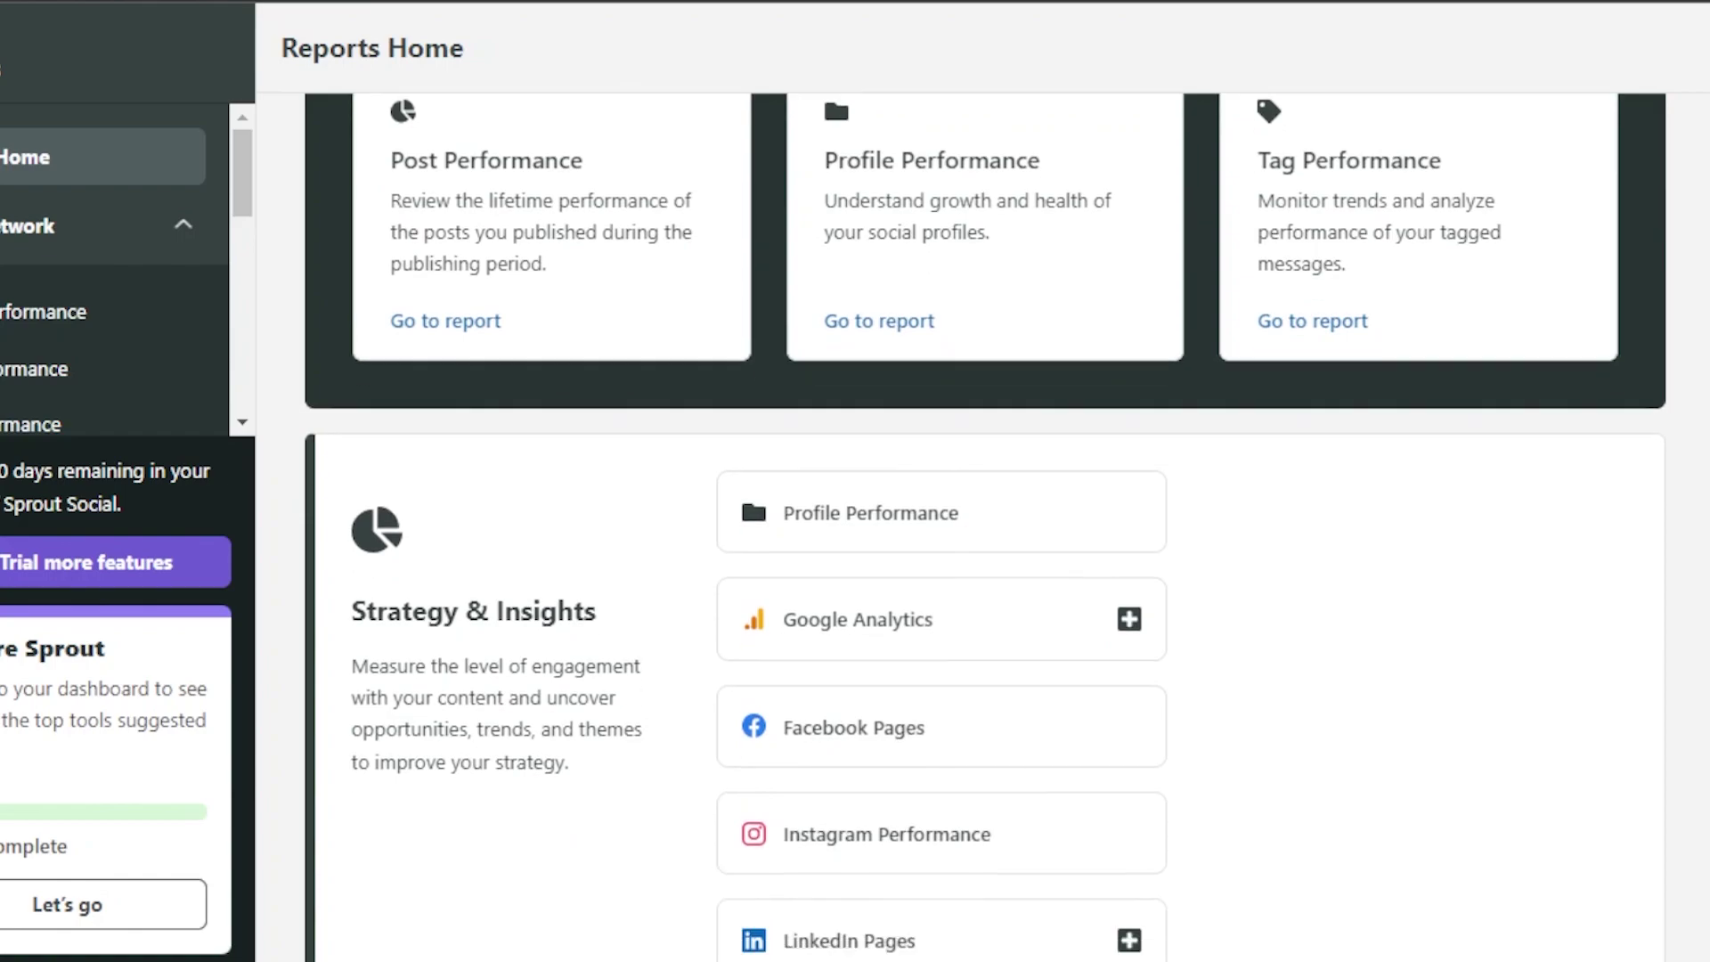
scroll(984, 525, "up", 4)
scroll(984, 526, "up", 1)
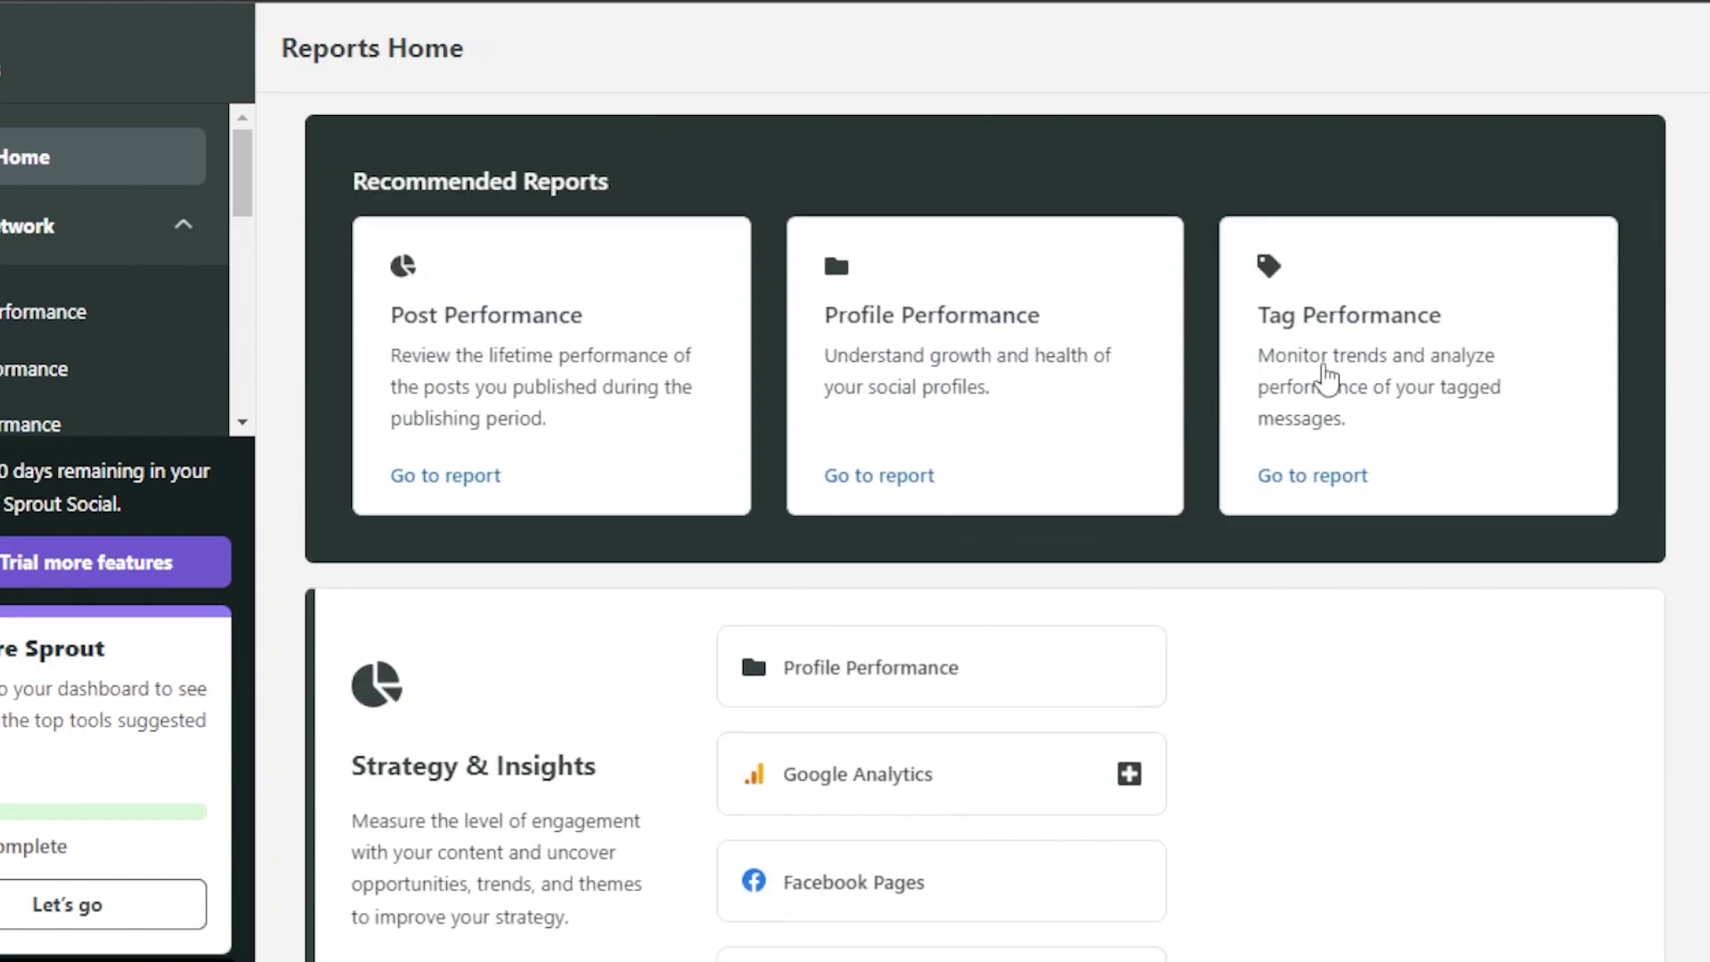
scroll(1290, 257, "down", 10)
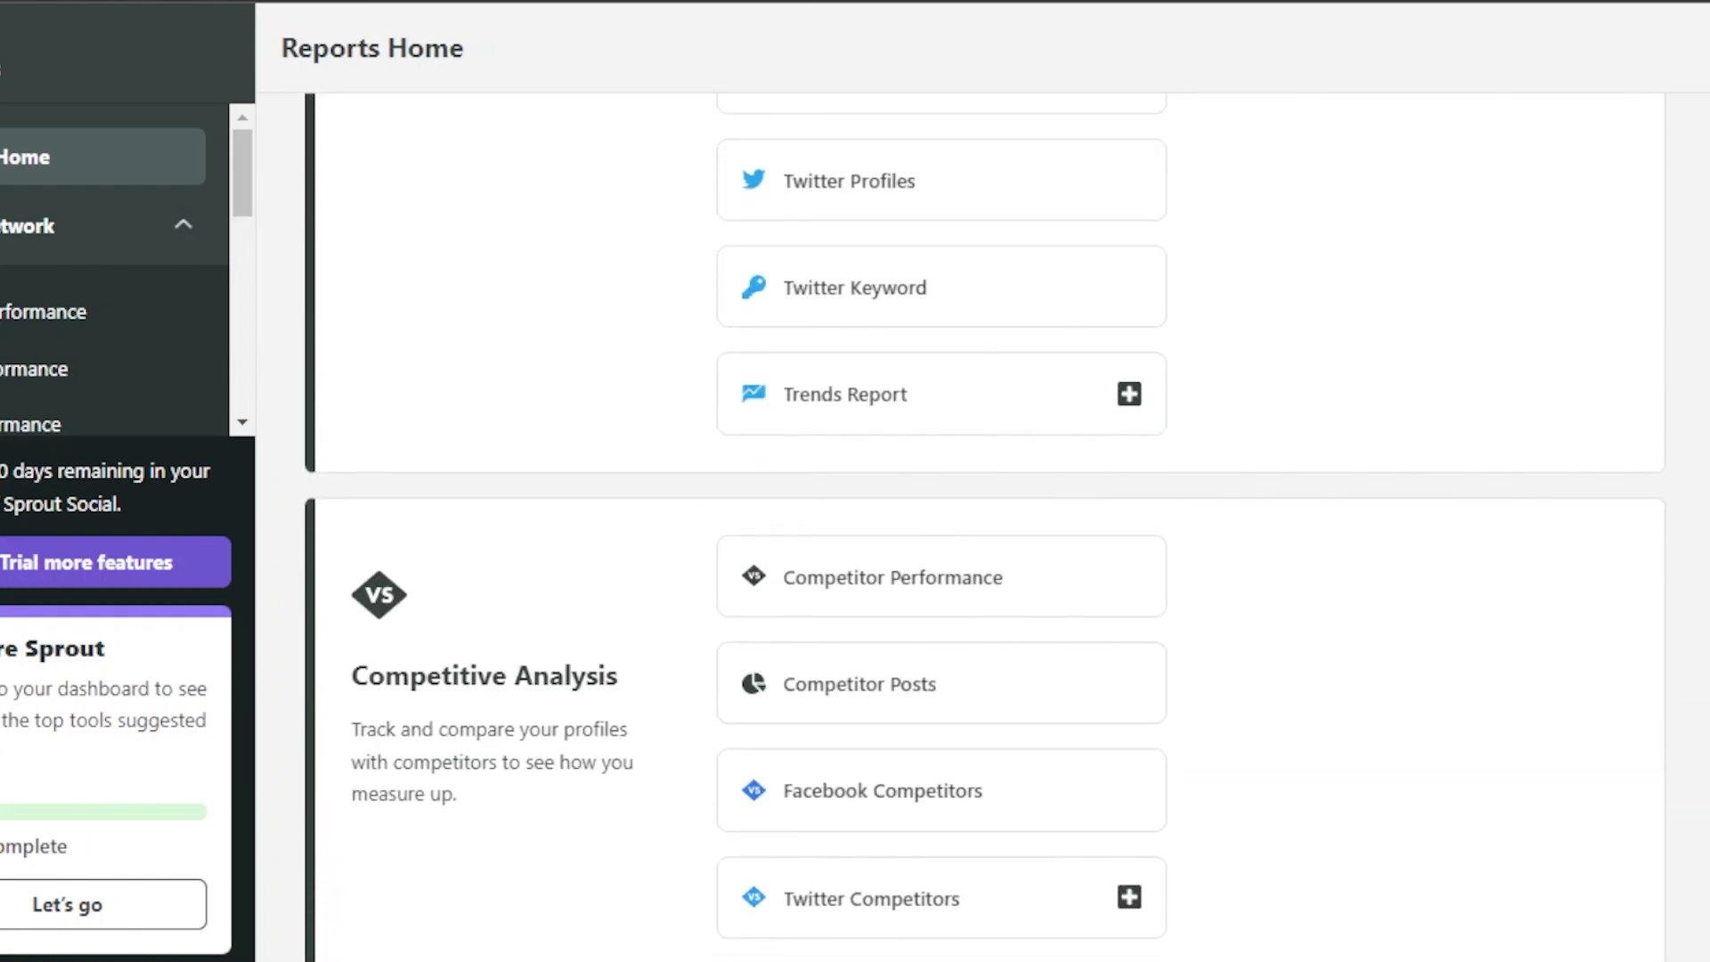
scroll(986, 526, "down", 9)
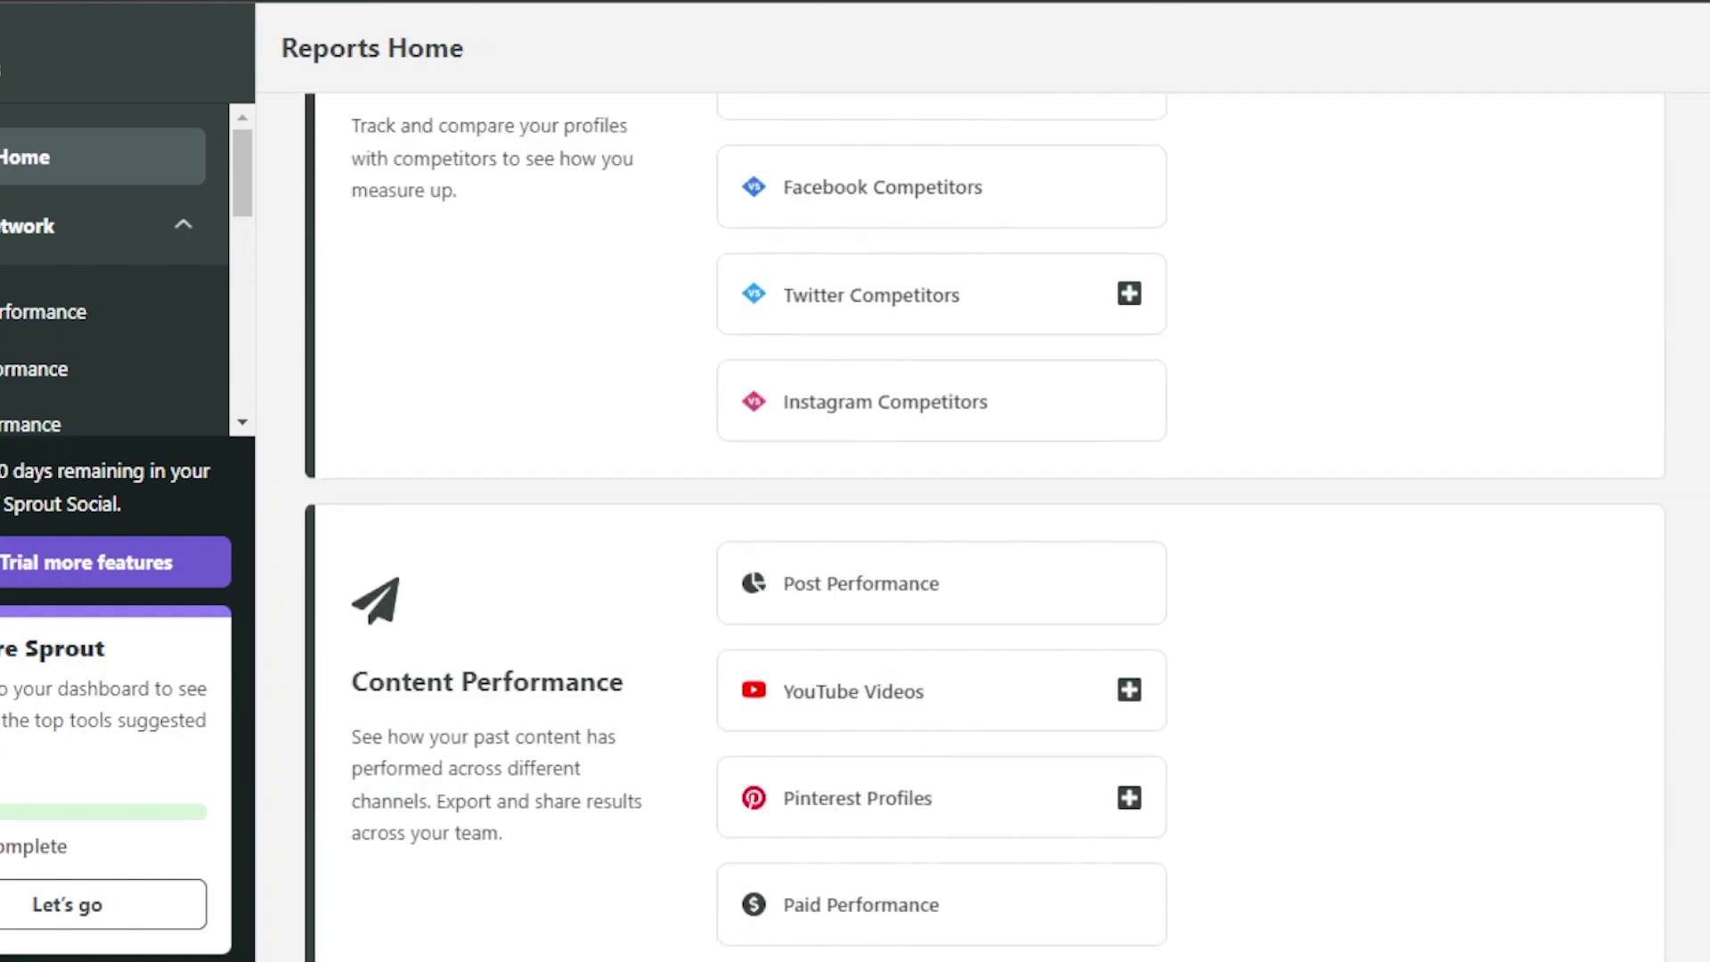
scroll(1705, 563, "down", 10)
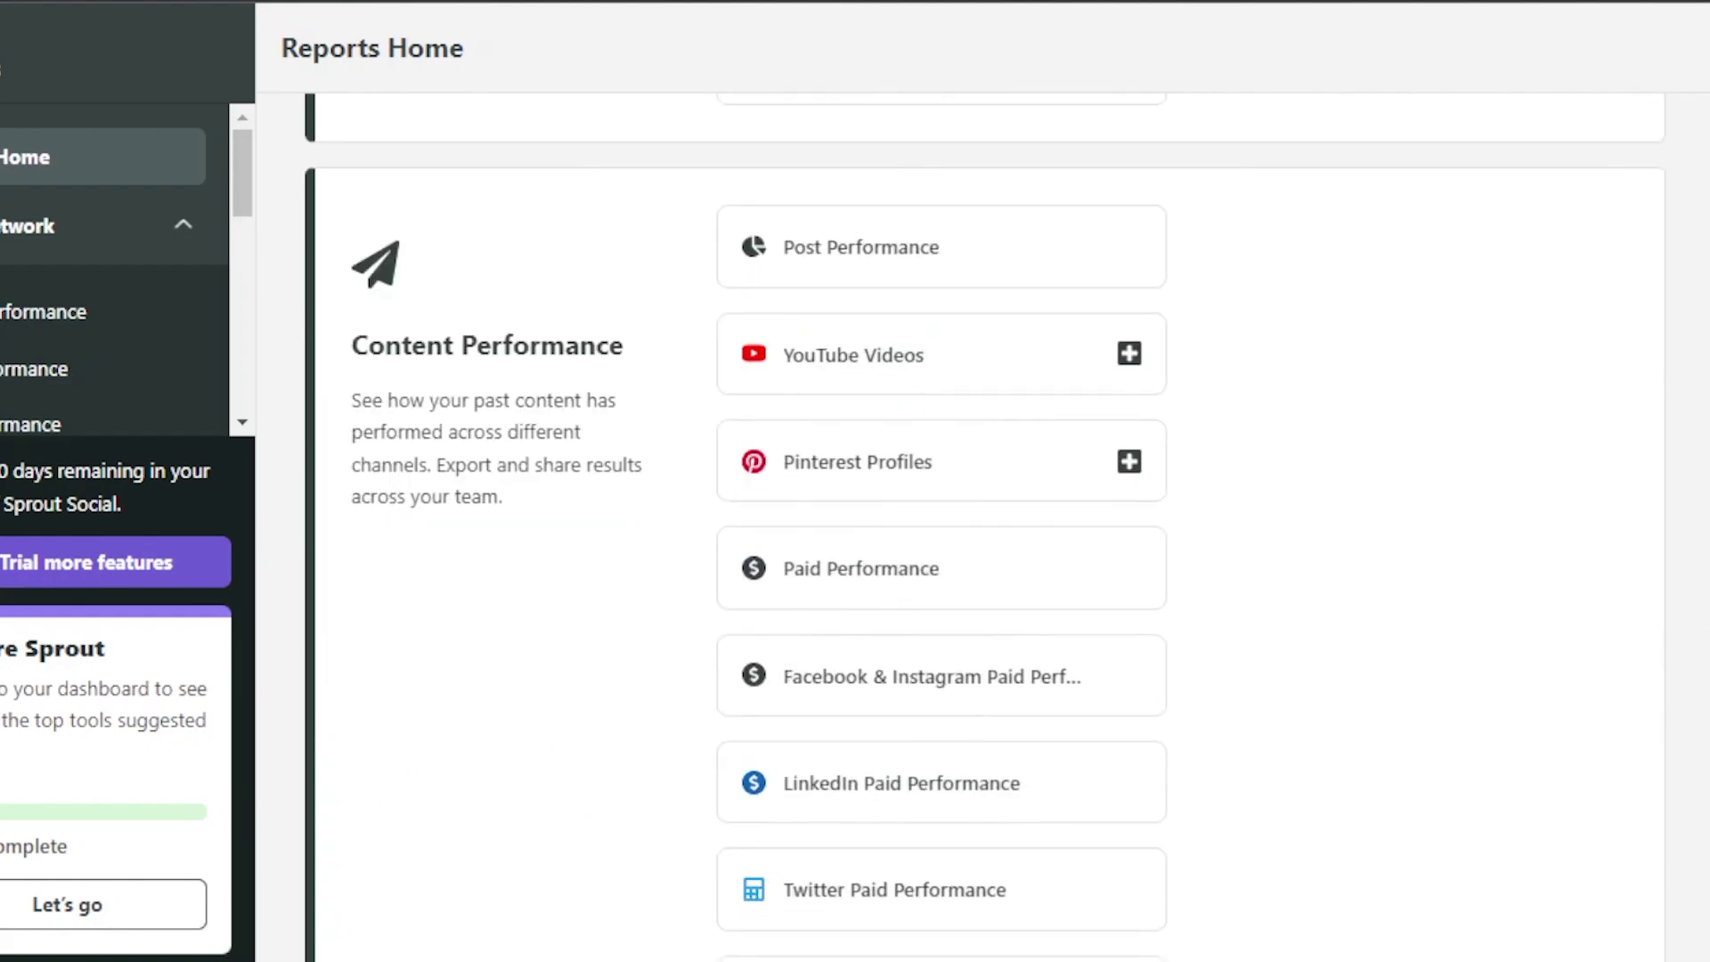
scroll(1705, 563, "up", 15)
scroll(1706, 563, "down", 7)
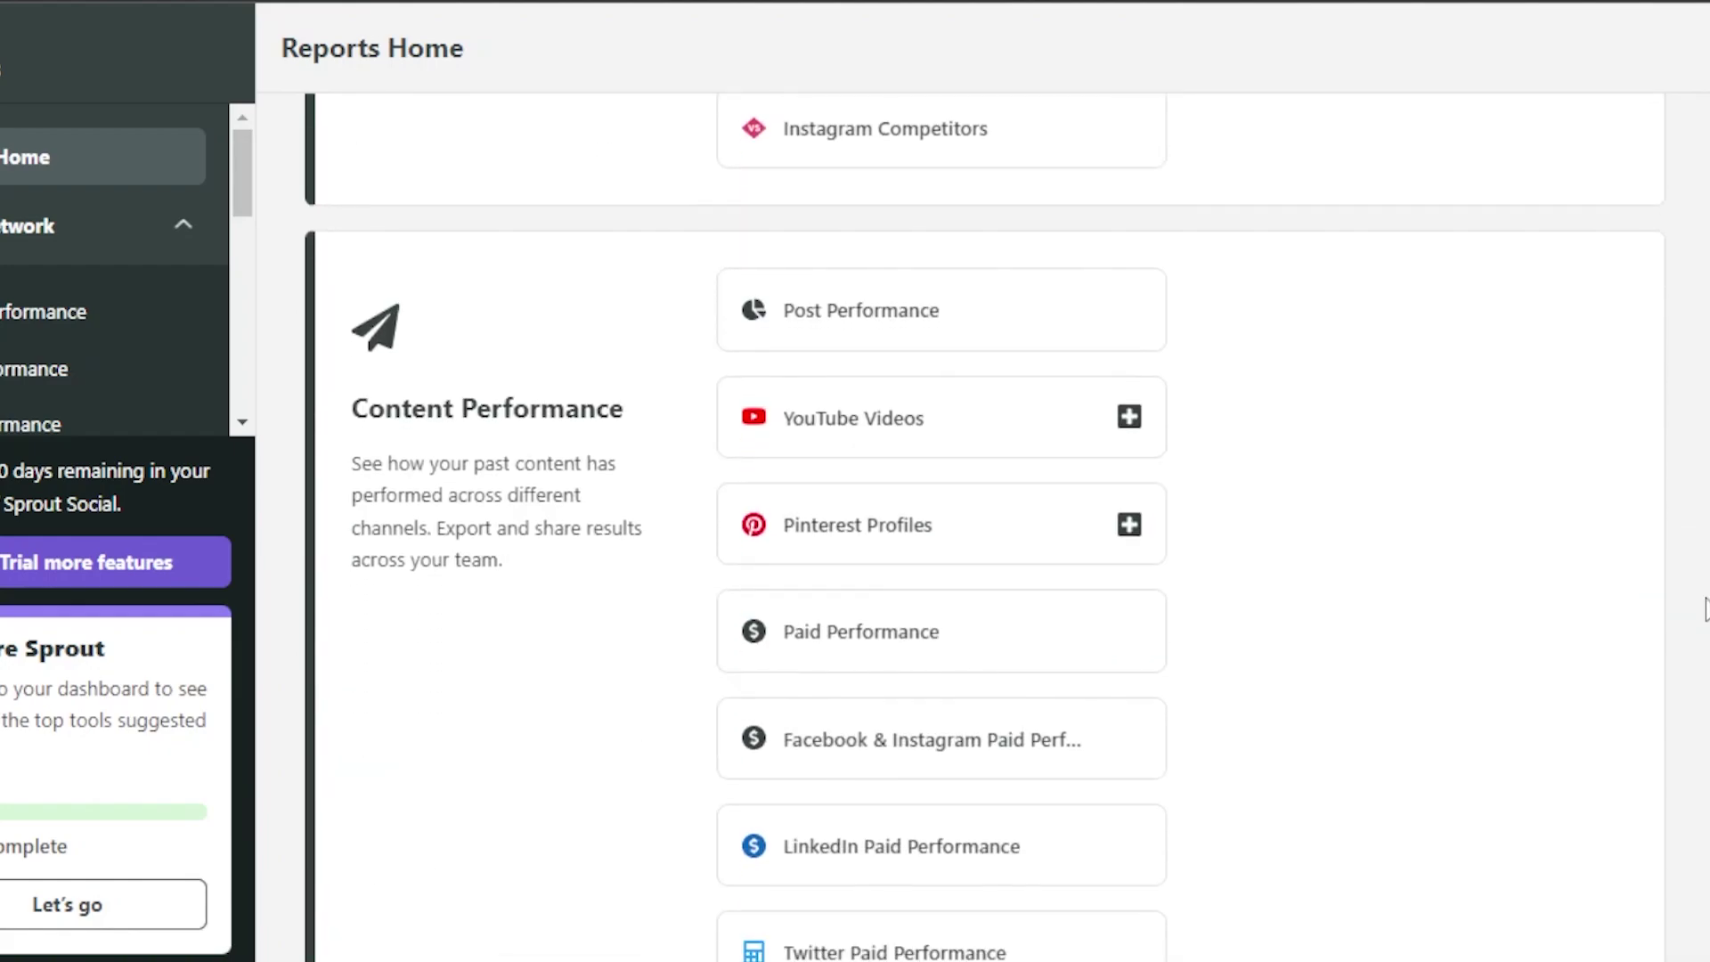
scroll(1706, 563, "up", 15)
scroll(1705, 563, "up", 5)
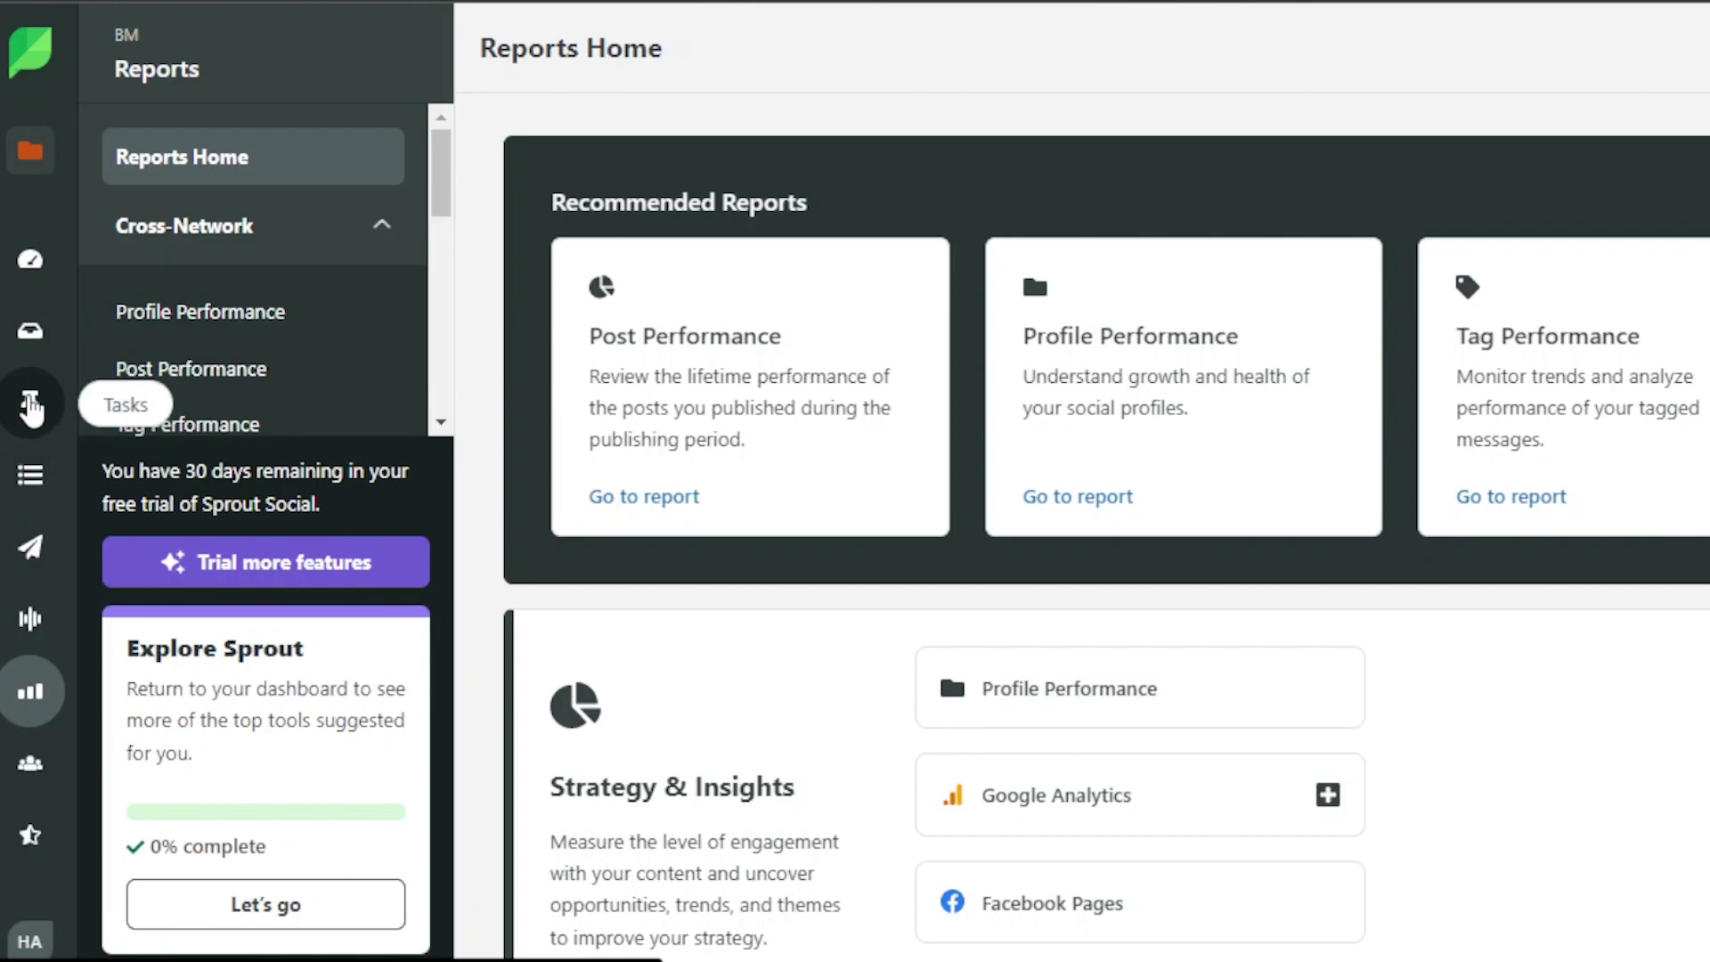
Open Tasks and read the empty My Open Tasks page explaining what tasks do.
left_click(31, 408)
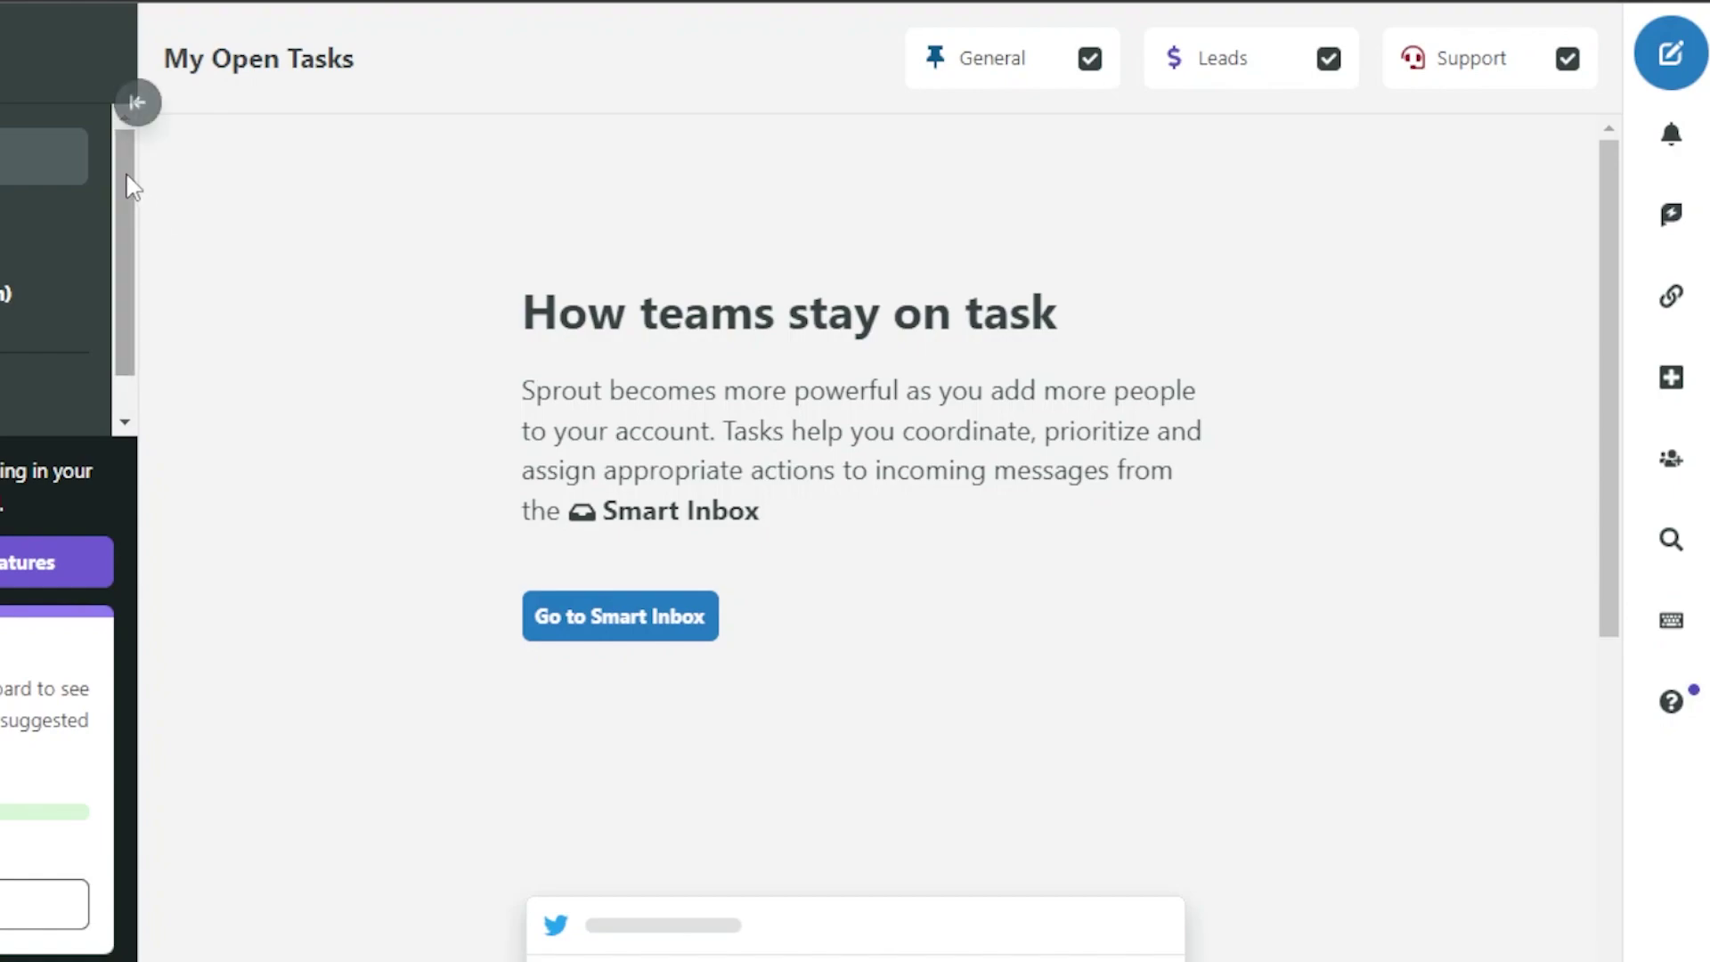
scroll(110, 324, "down", 1)
scroll(119, 279, "up", 1)
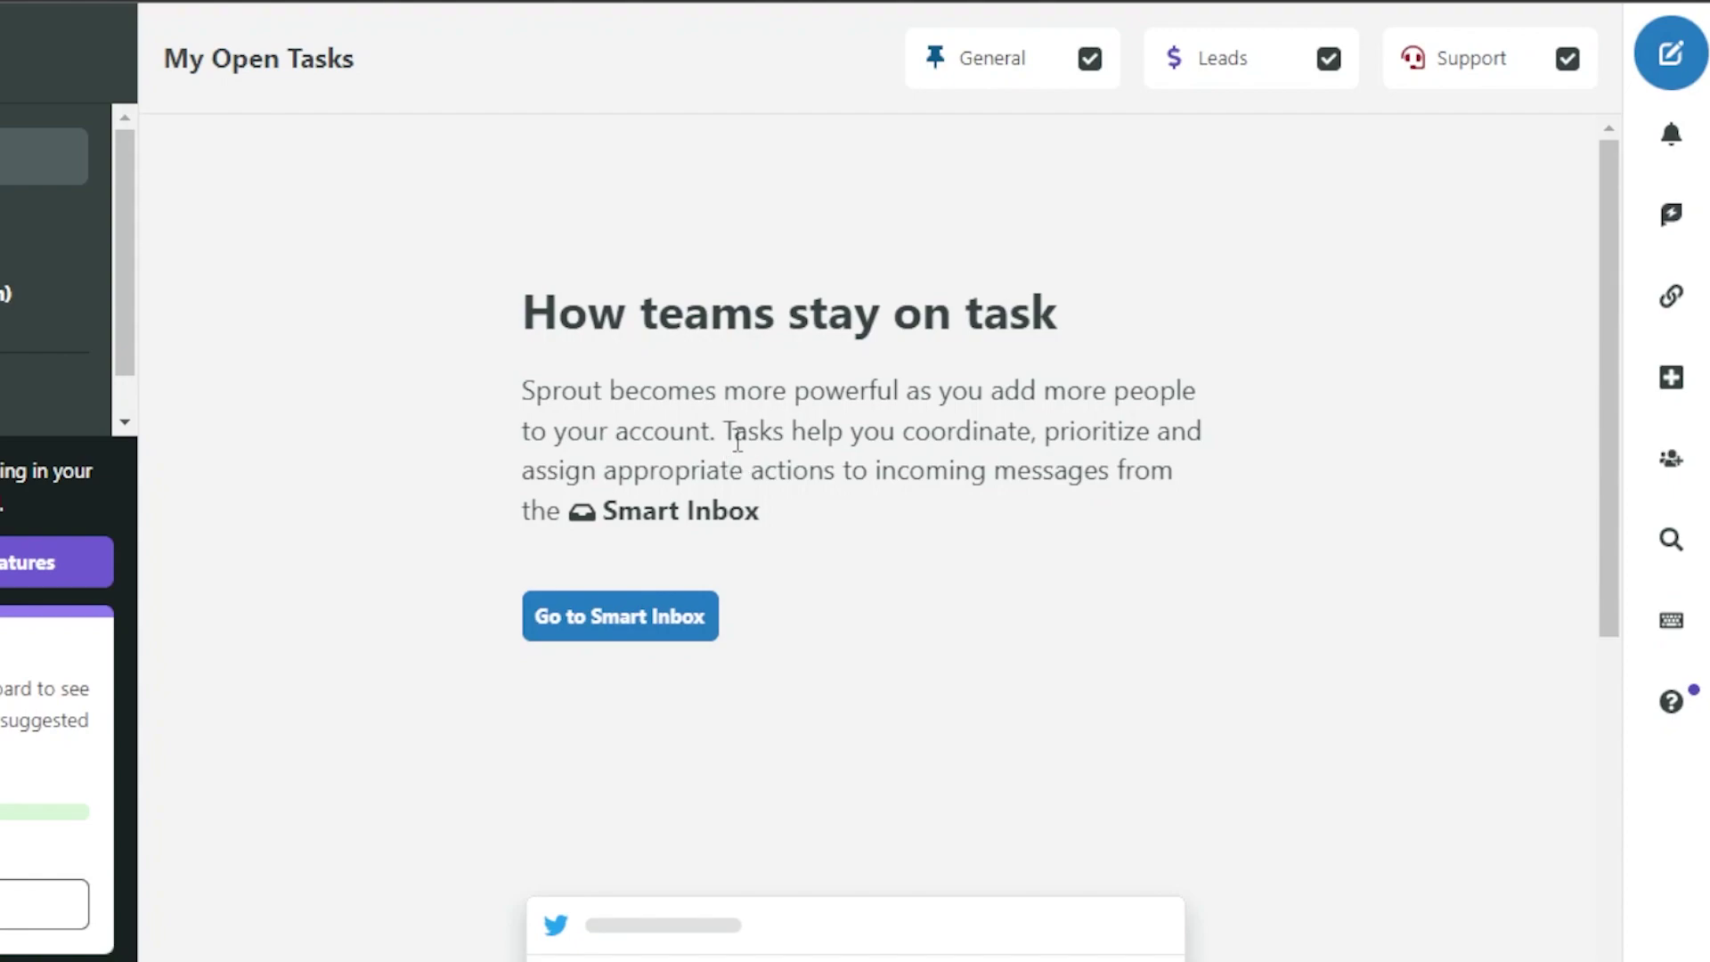
left_click_drag(724, 432, 1015, 432)
left_click(990, 574)
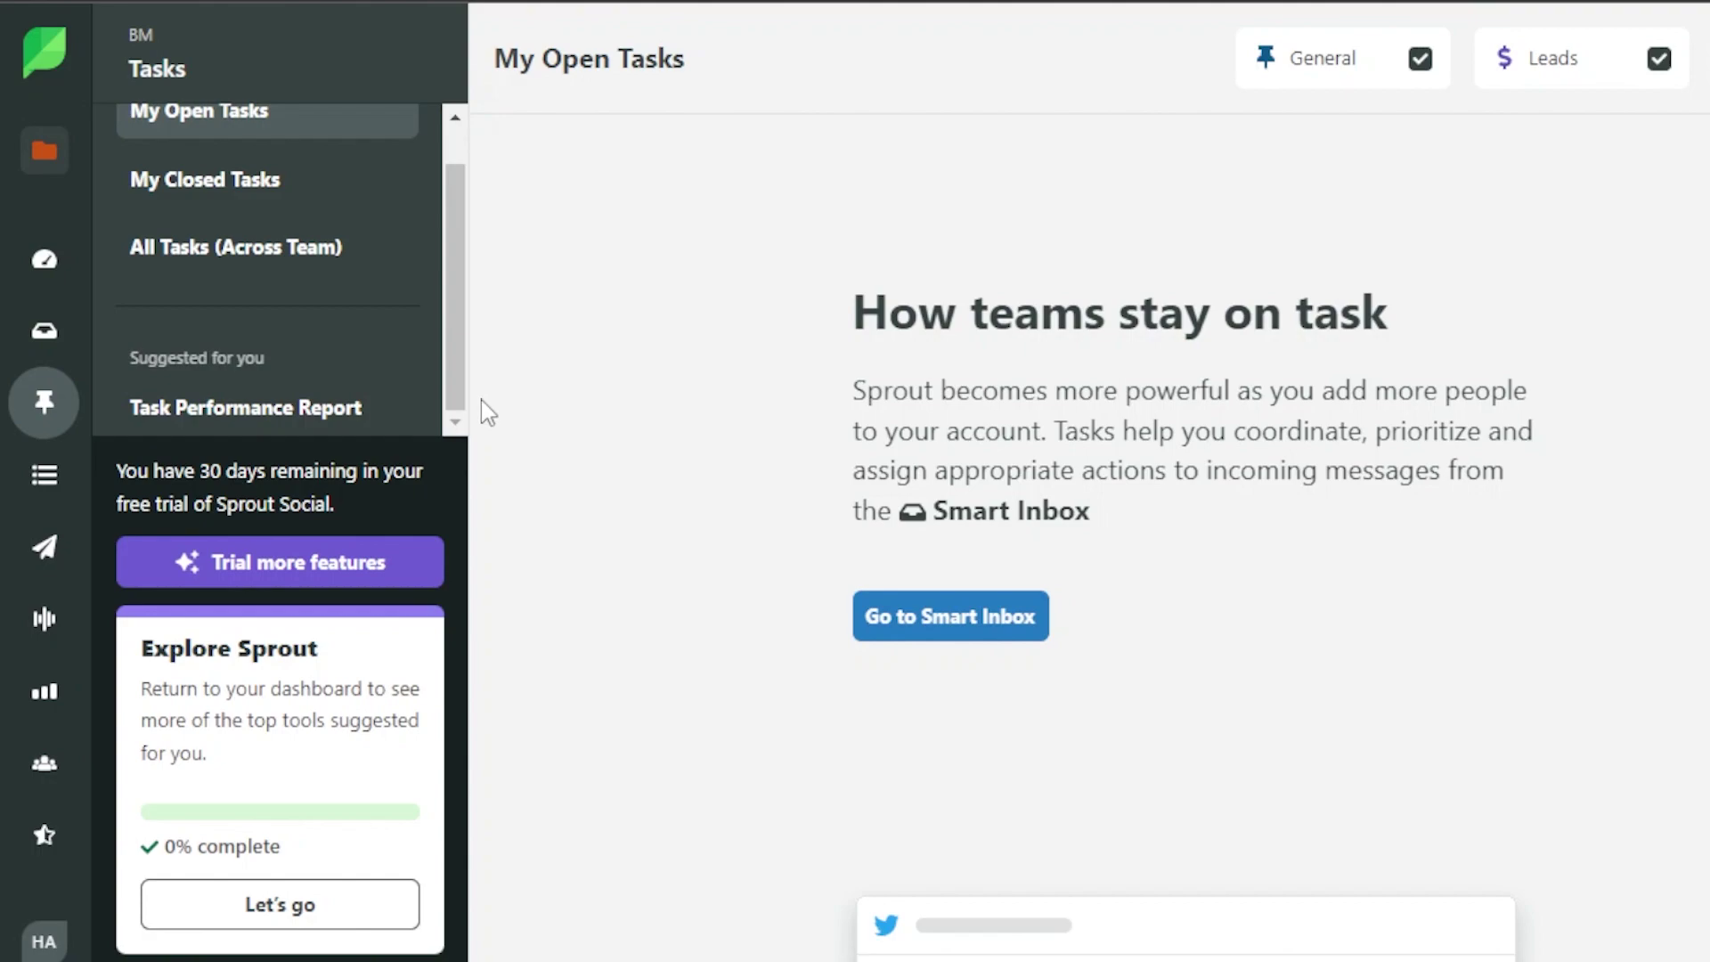
scroll(447, 281, "up", 1)
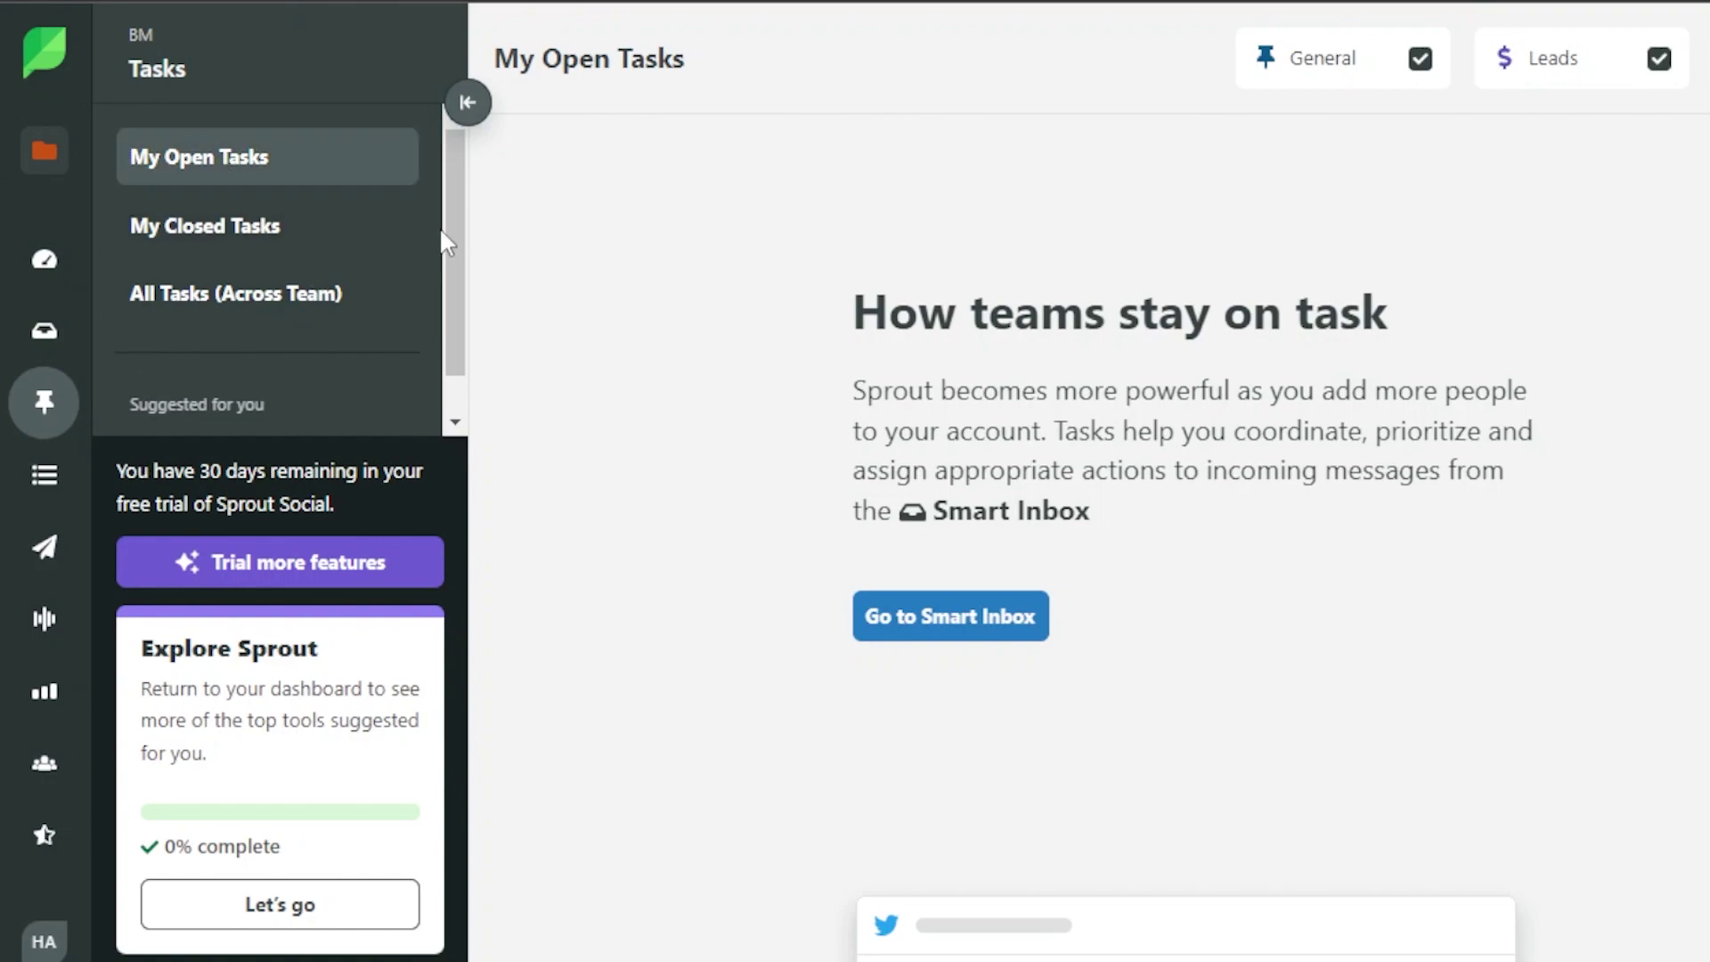
scroll(463, 267, "down", 1)
scroll(464, 232, "up", 1)
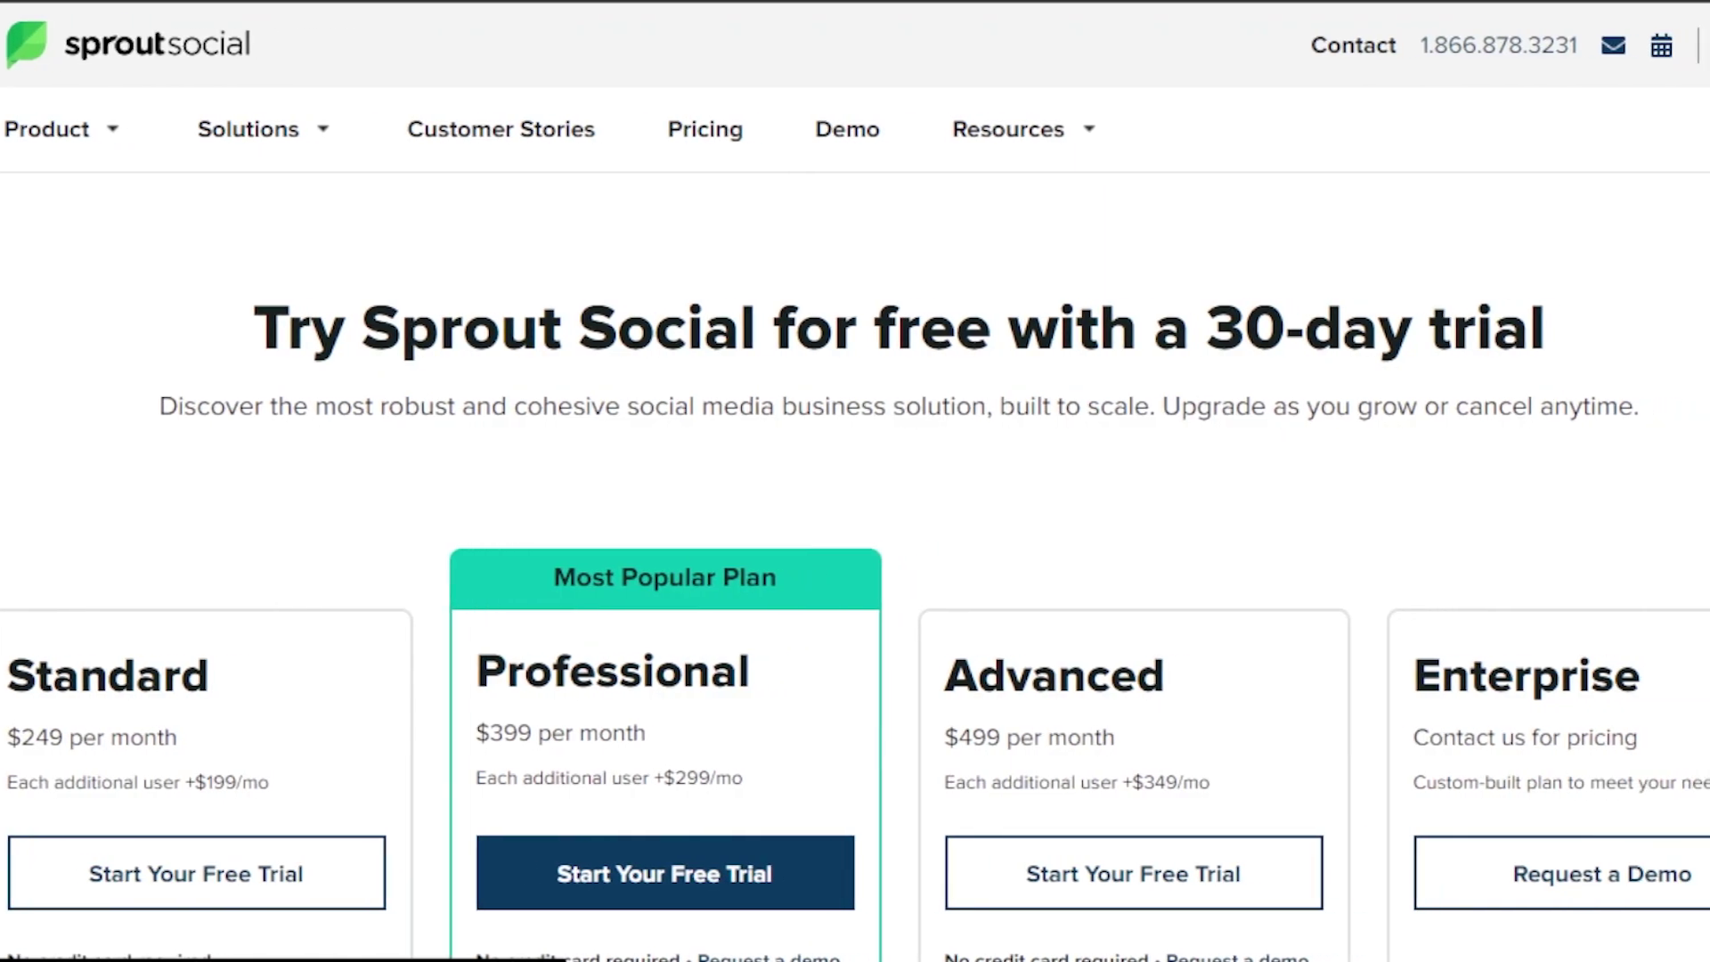
Scroll through the Standard, Professional, Advanced and Enterprise plan cards and feature lists.
scroll(855, 570, "down", 5)
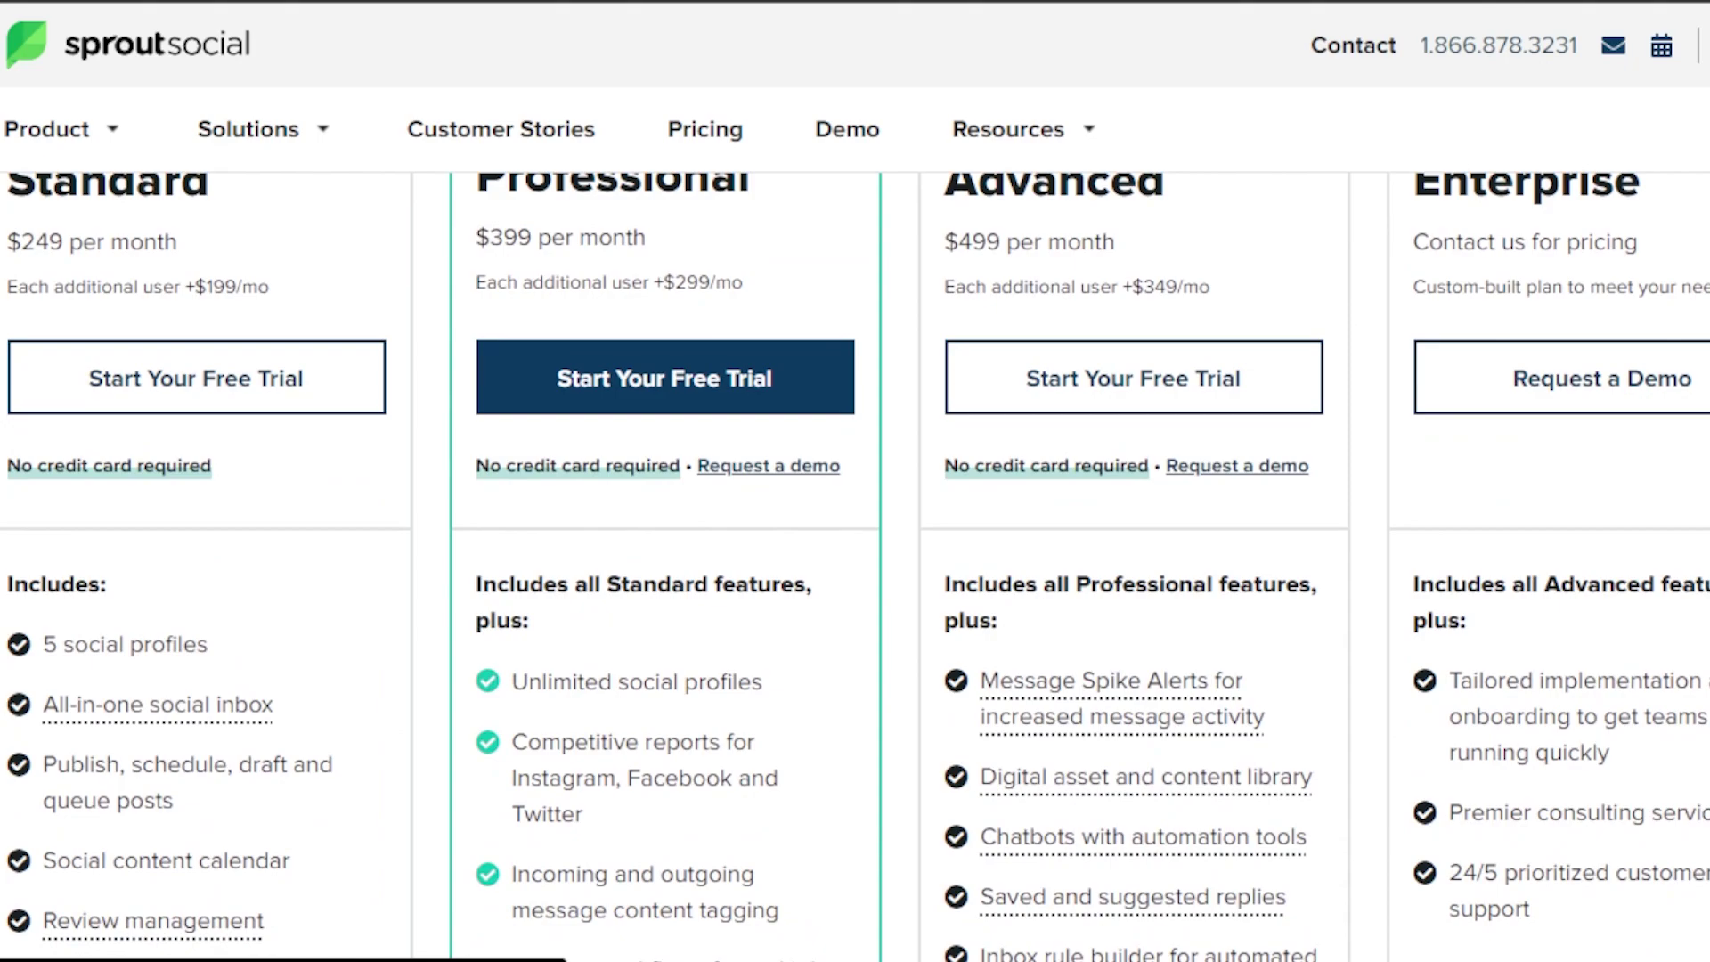
scroll(855, 570, "up", 4)
scroll(855, 570, "down", 1)
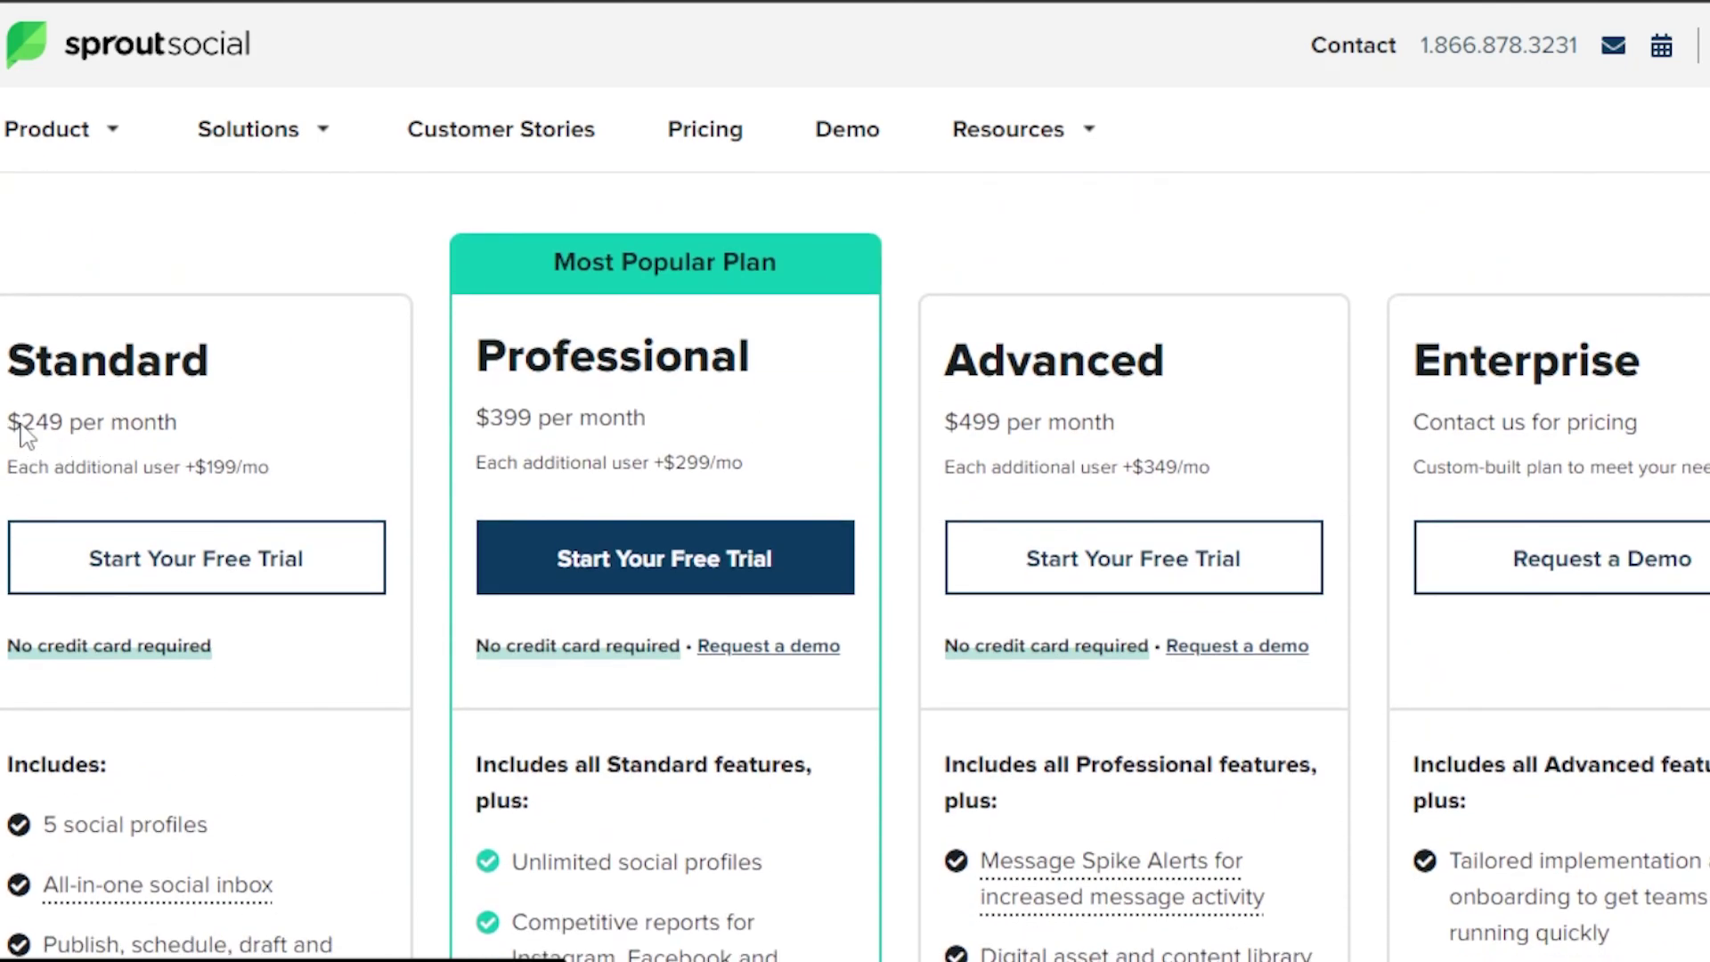
left_click(232, 421)
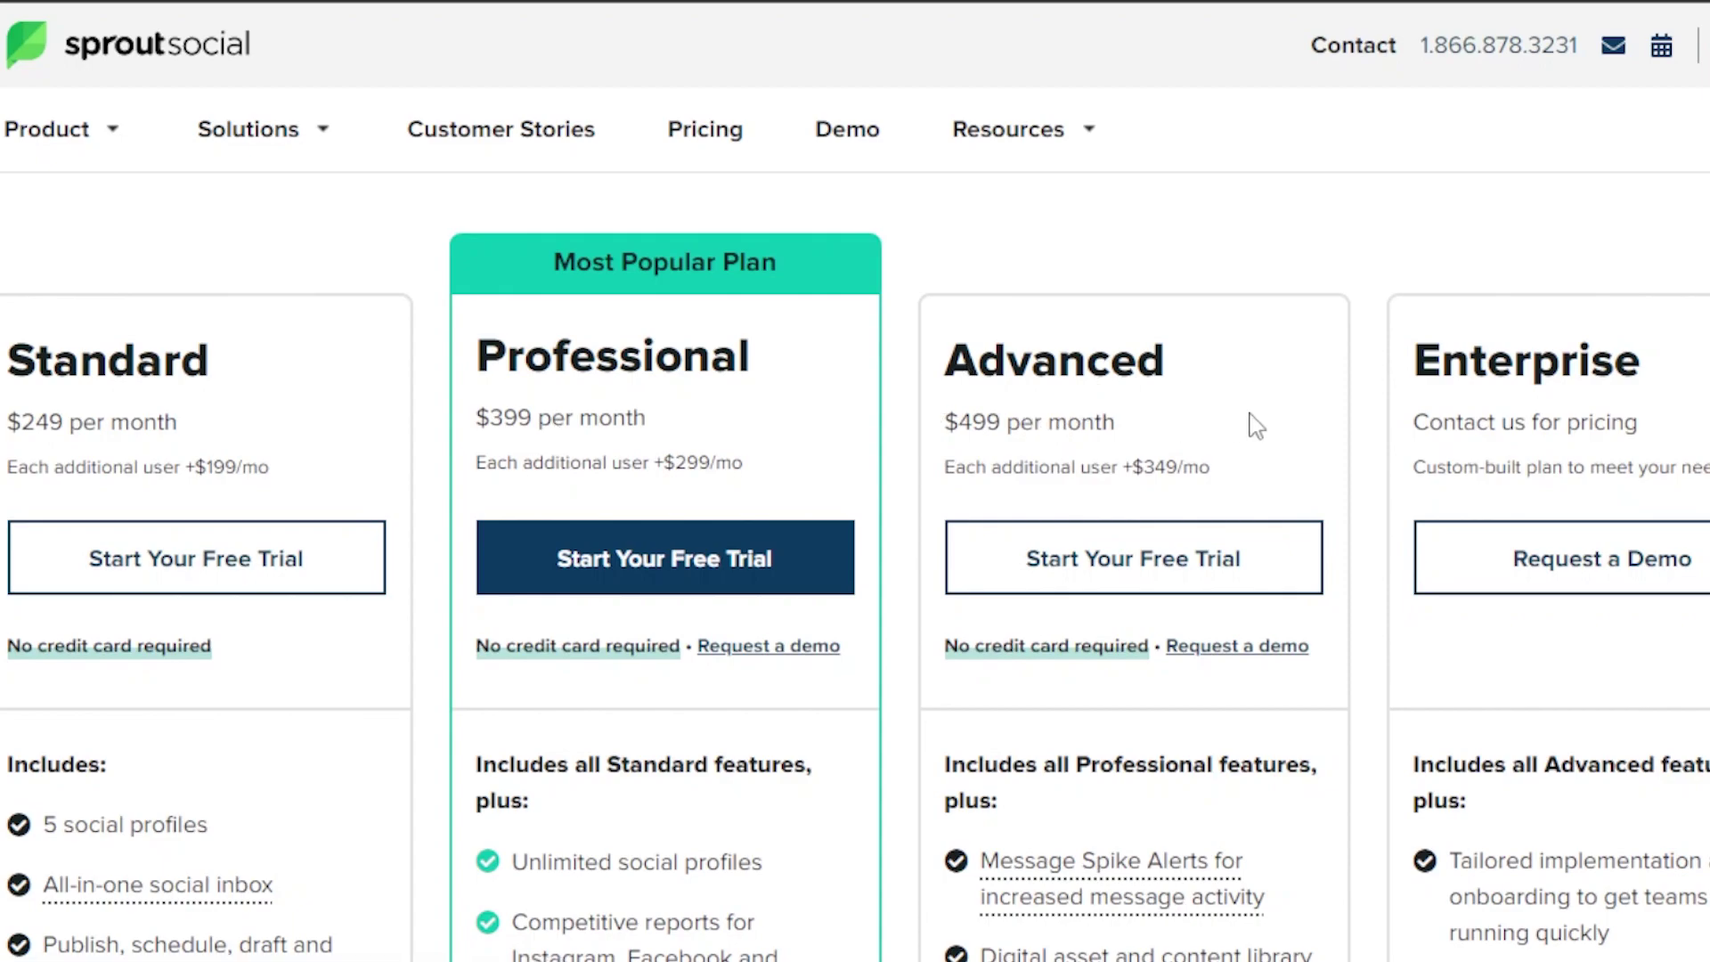
scroll(855, 534, "down", 5)
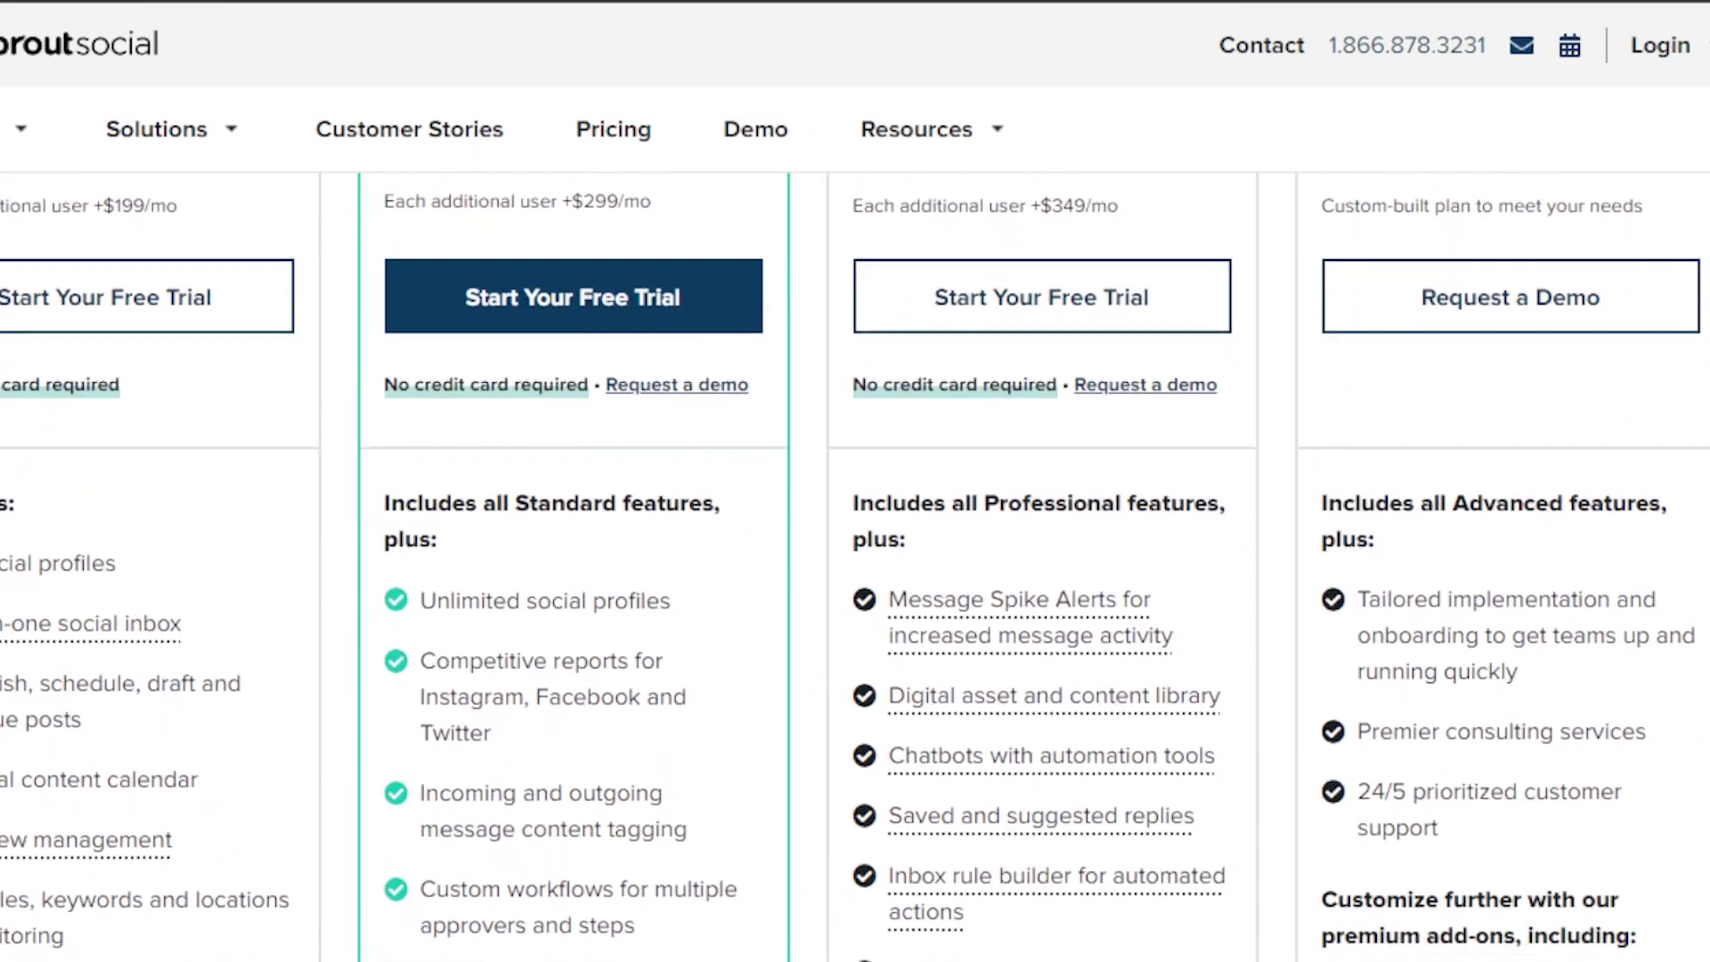
scroll(855, 567, "up", 4)
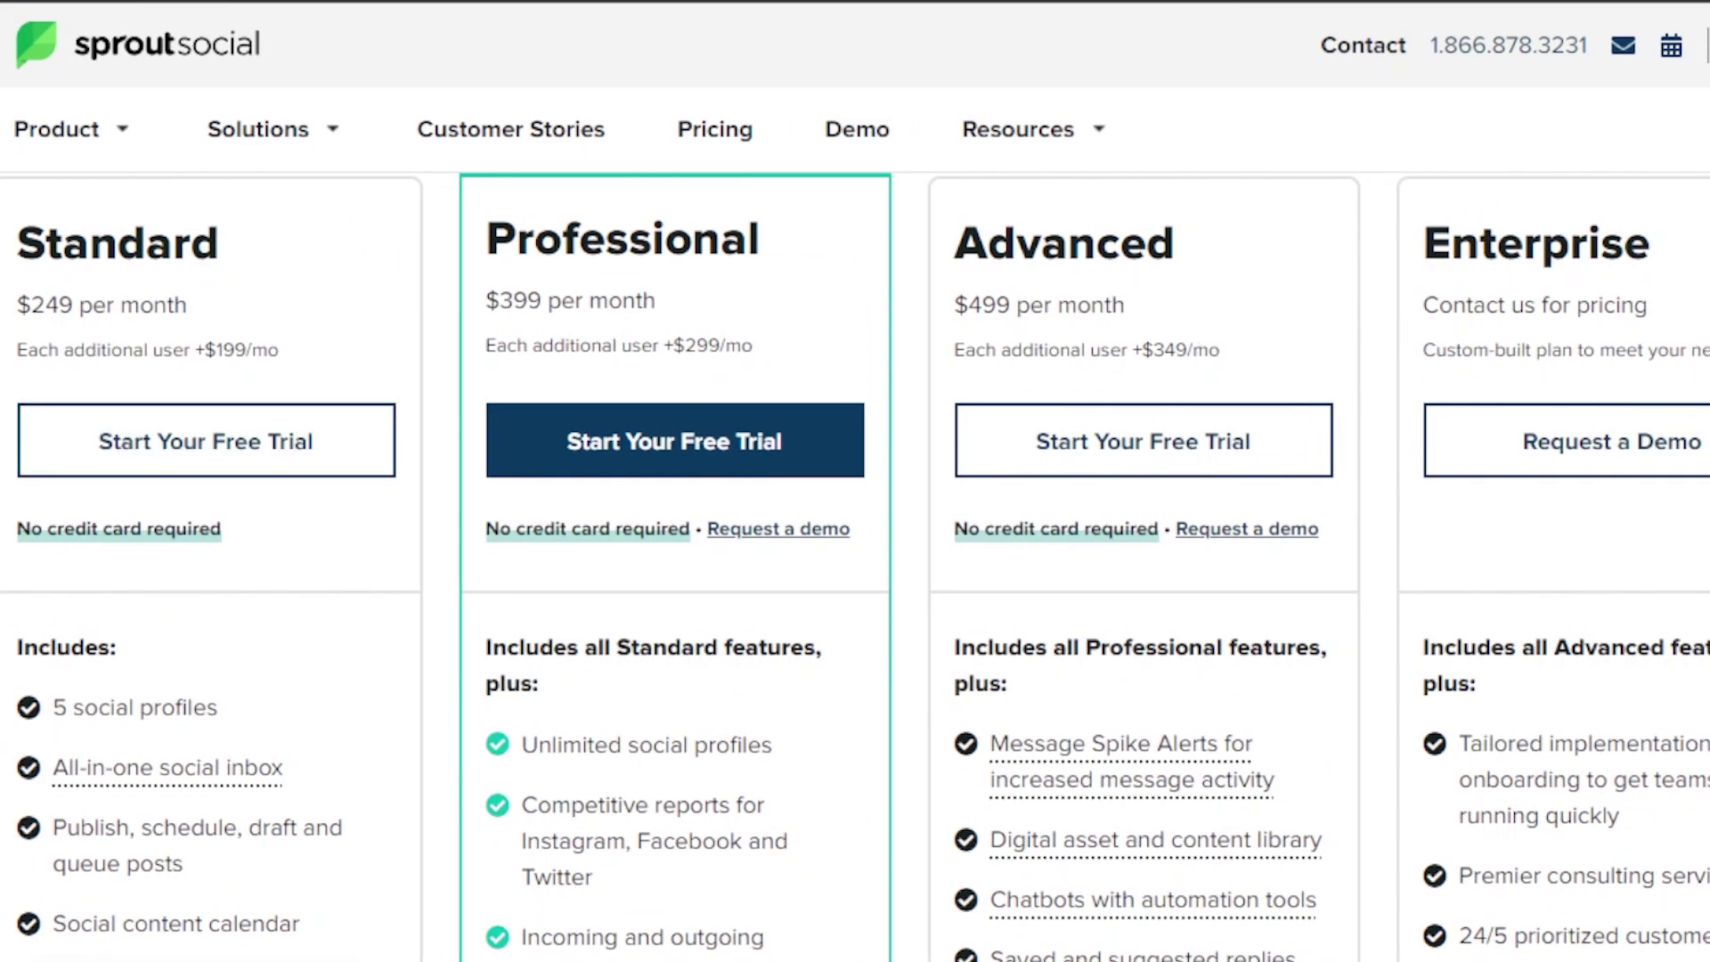
scroll(855, 566, "down", 5)
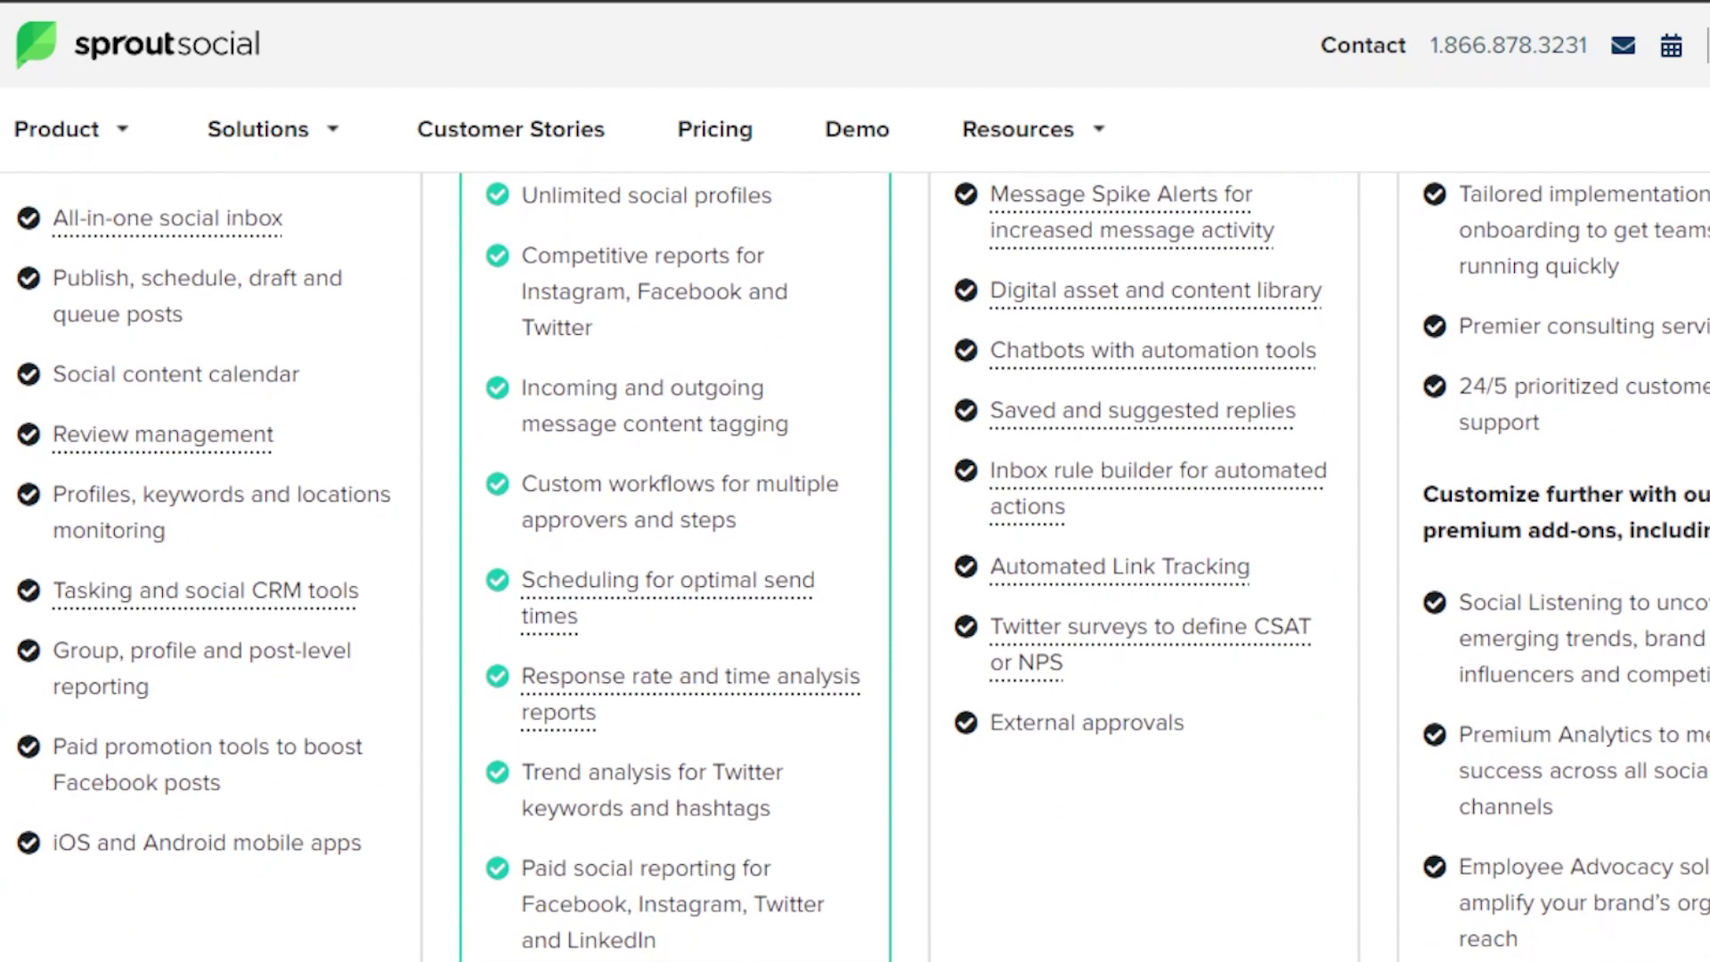
scroll(855, 566, "up", 2)
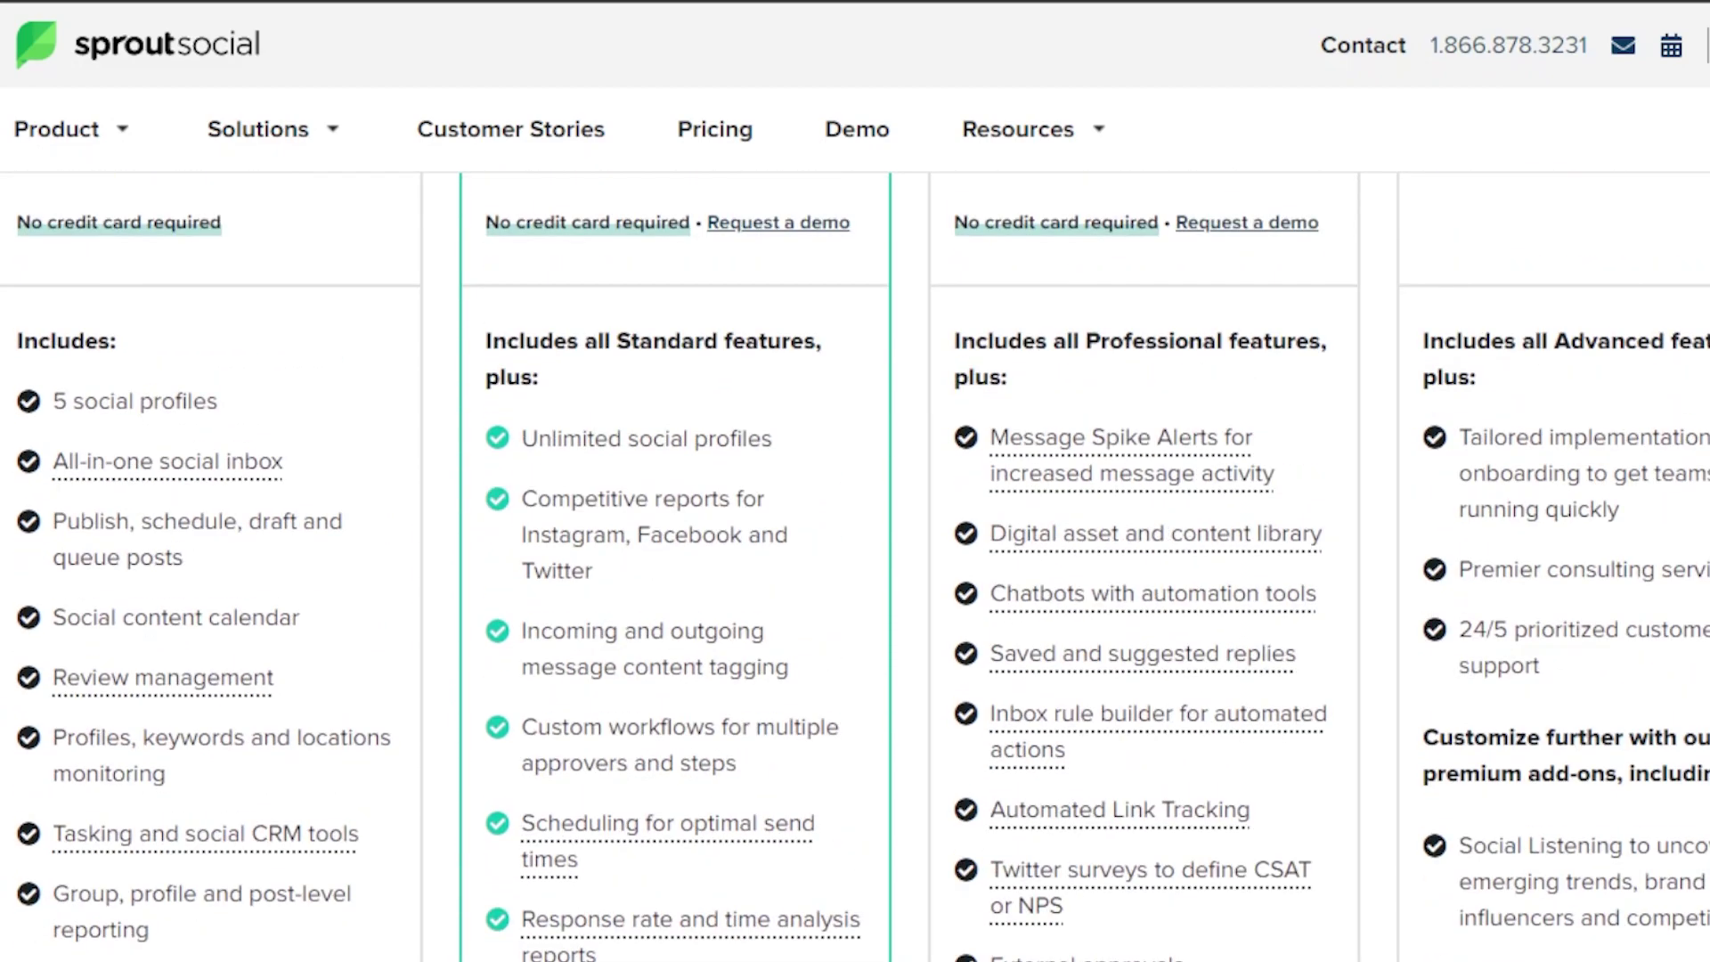
scroll(1219, 153, "up", 4)
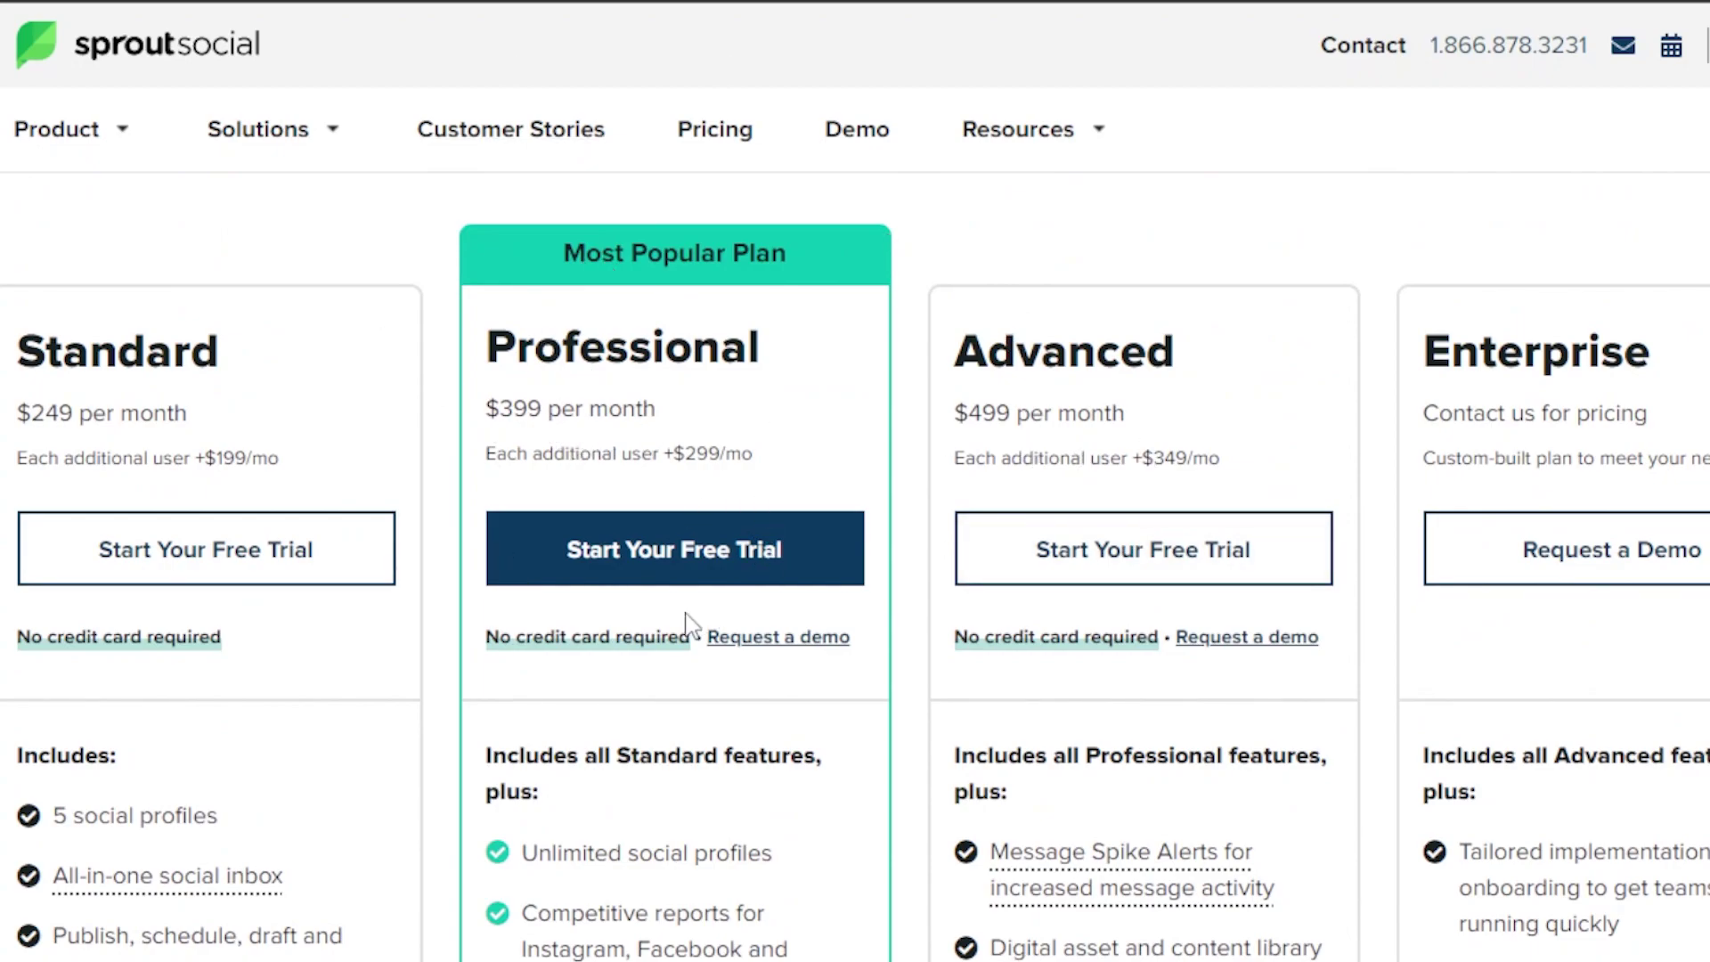
scroll(854, 566, "up", 3)
scroll(855, 567, "down", 10)
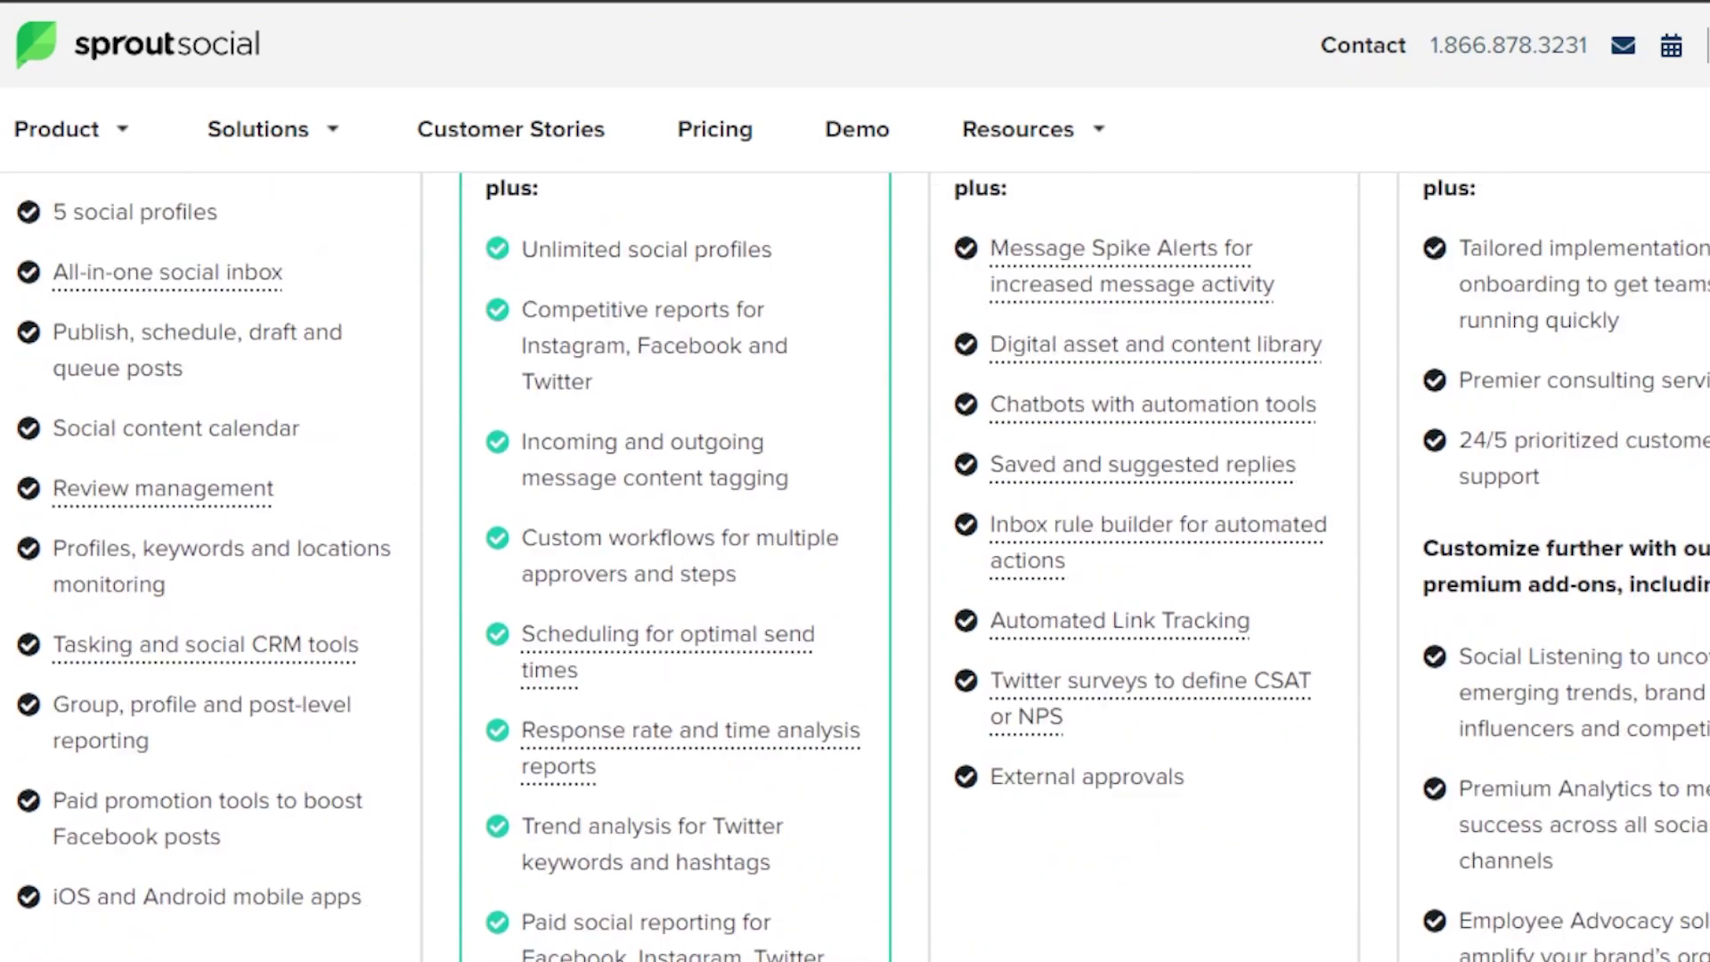
scroll(855, 567, "up", 7)
scroll(855, 567, "up", 1)
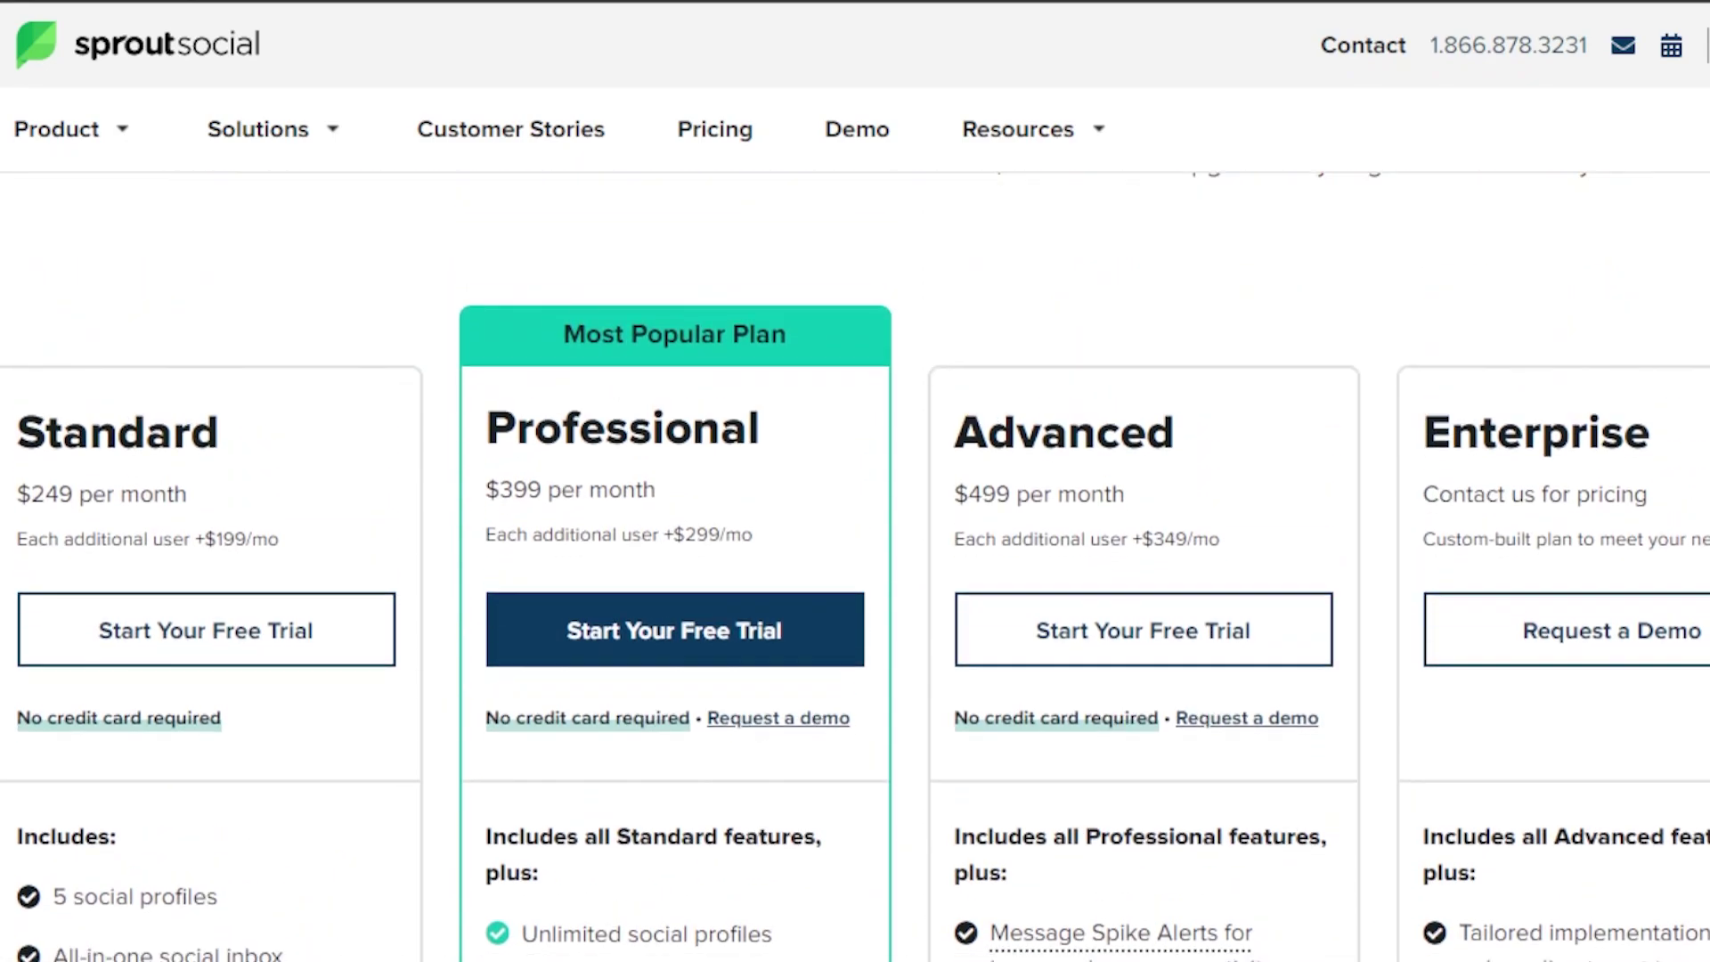
scroll(1493, 245, "up", 2)
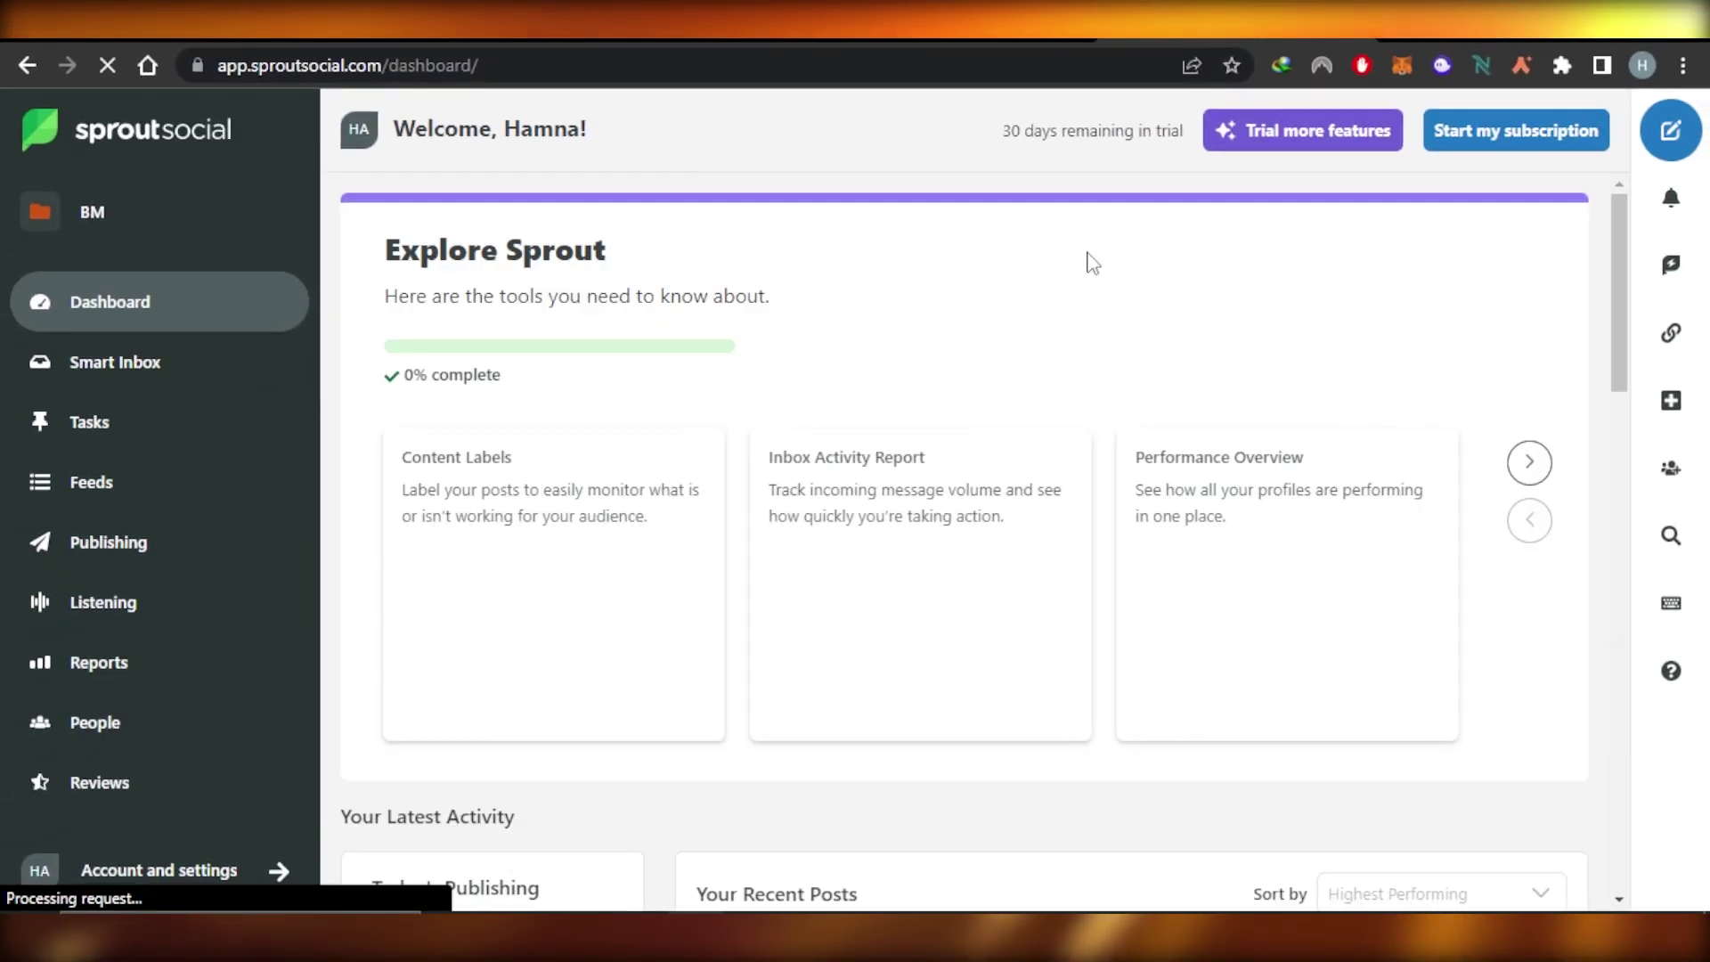
Scroll the Dashboard to review the Explore Sprout cards: Content Labels, Inbox Activity Report, Performance Overview.
scroll(1619, 285, "down", 1)
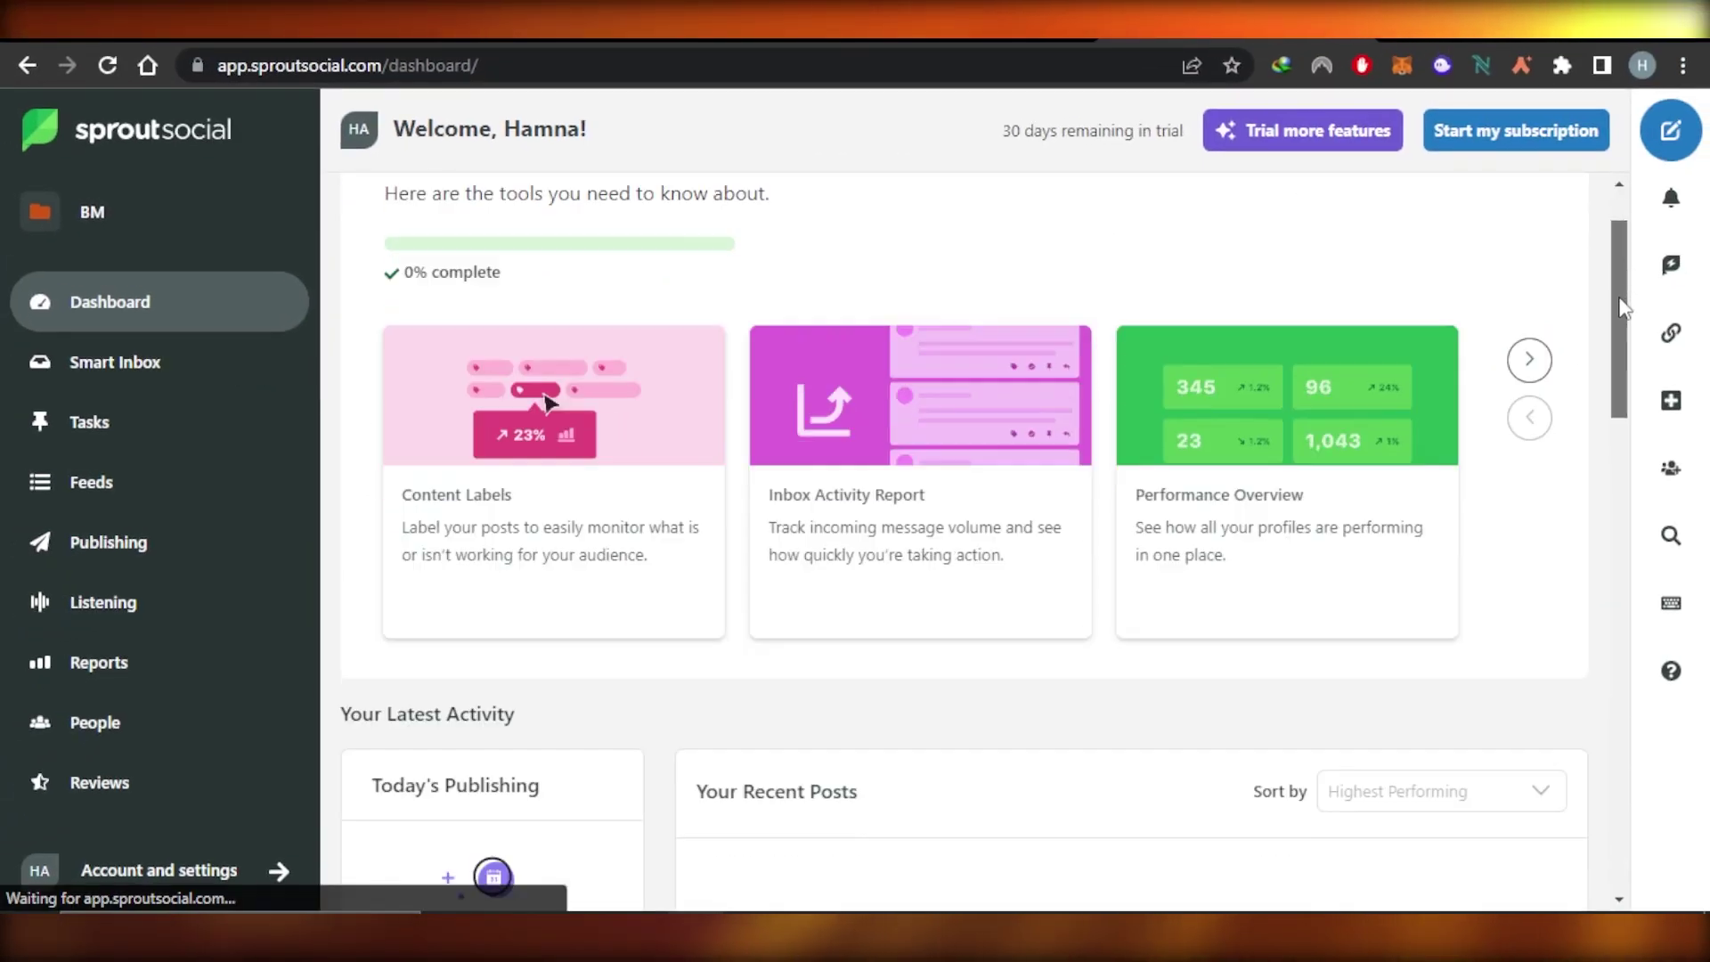
scroll(1621, 330, "down", 3)
scroll(1610, 184, "up", 5)
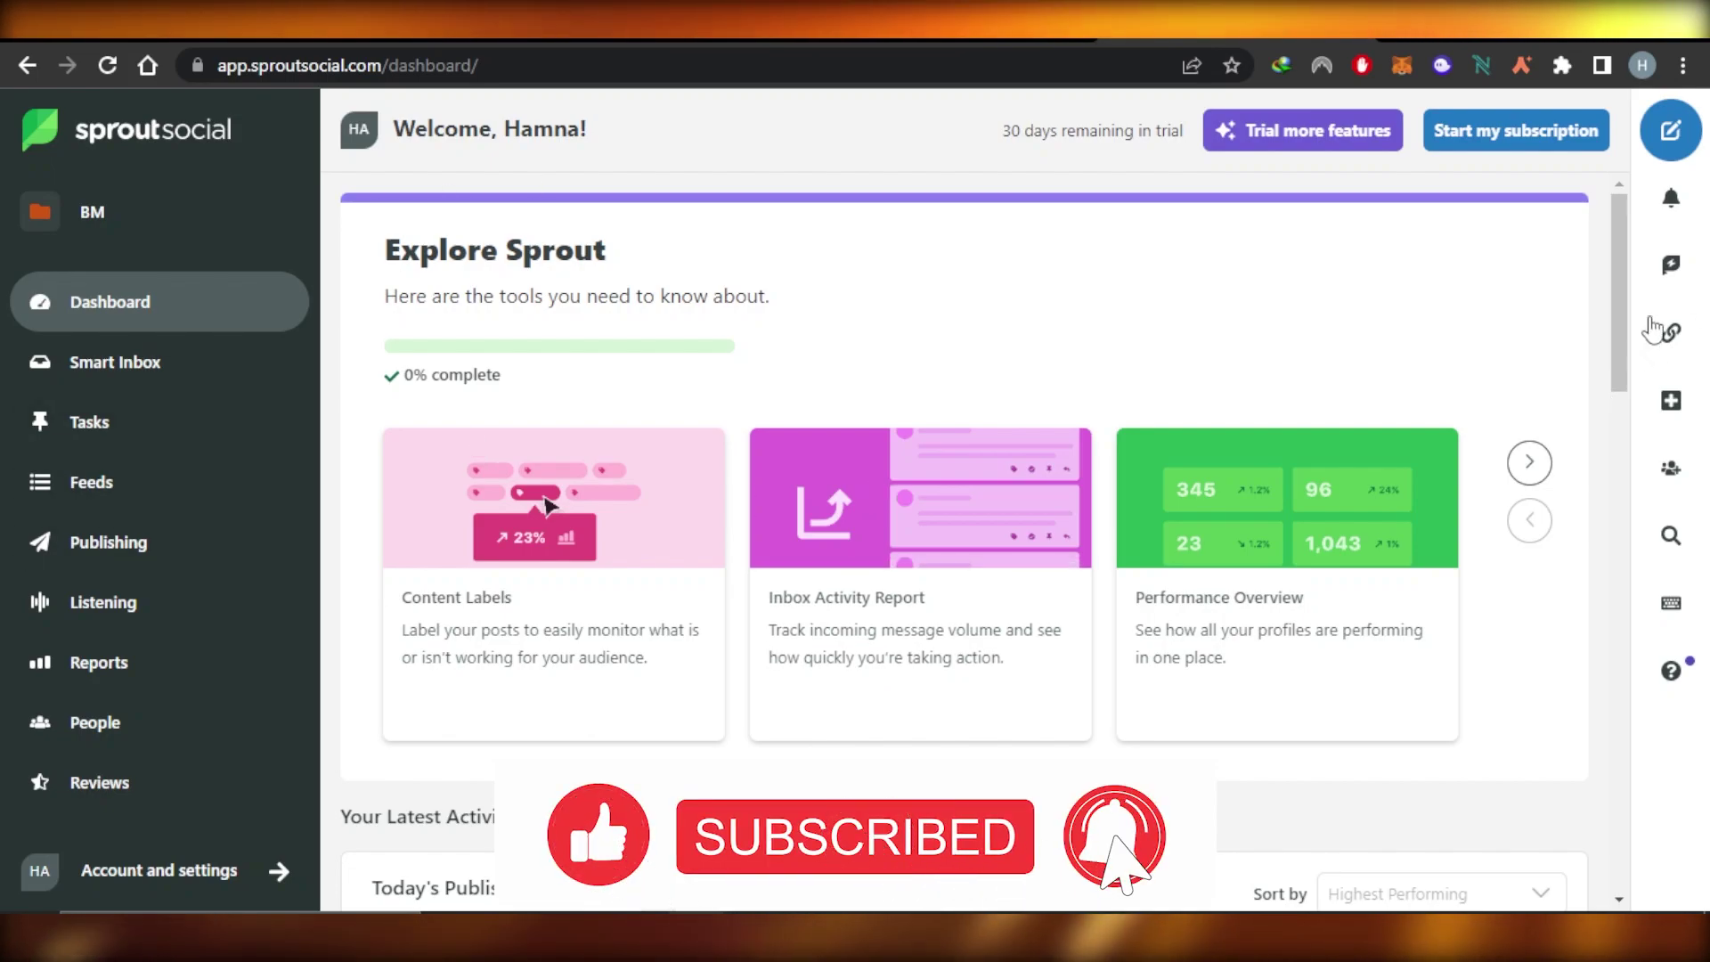
scroll(1638, 285, "down", 10)
scroll(1634, 221, "up", 10)
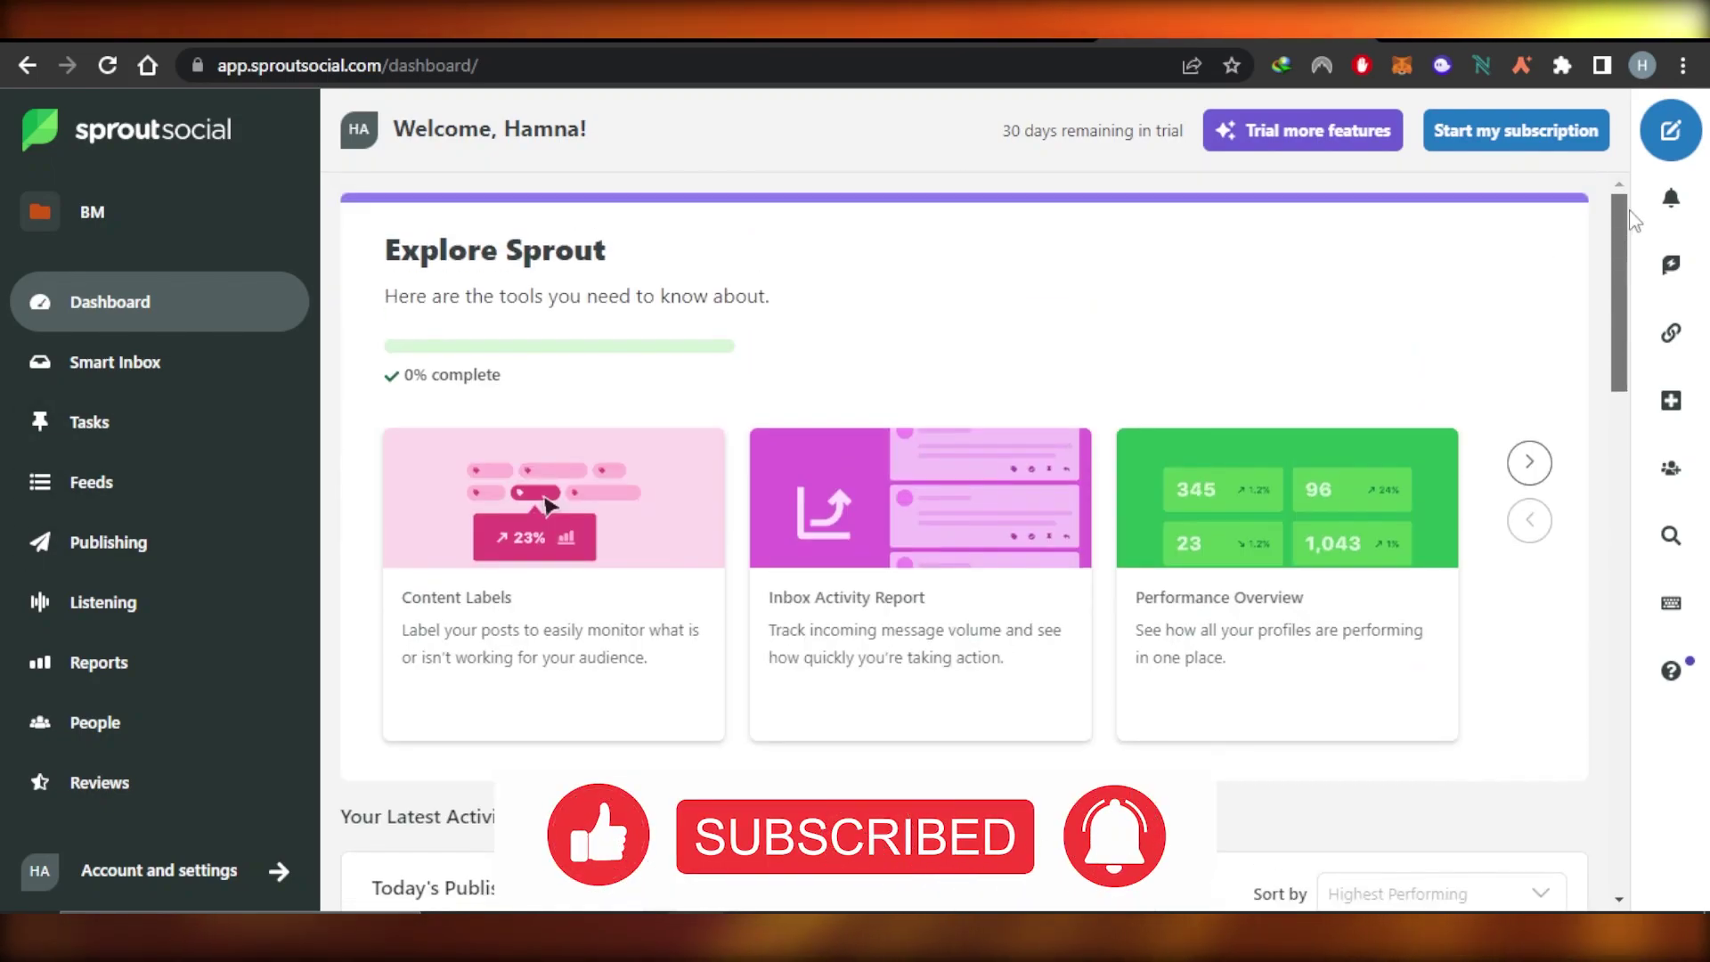